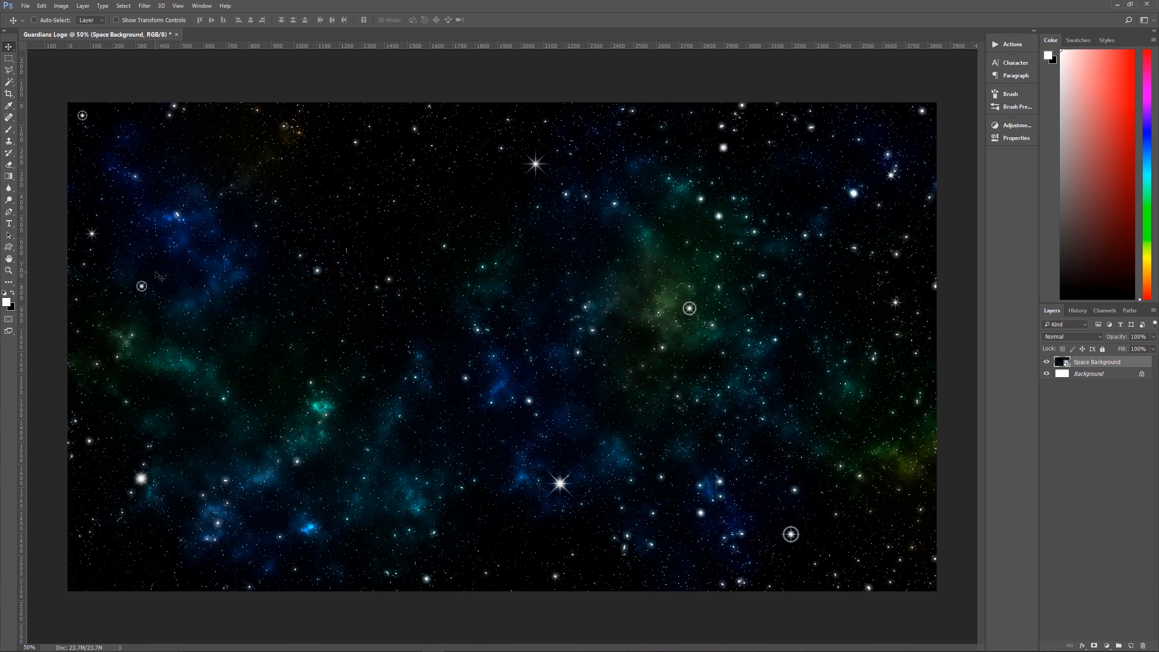
Set the foreground color to the light blue hex value 15bcfd
left_click(7, 304)
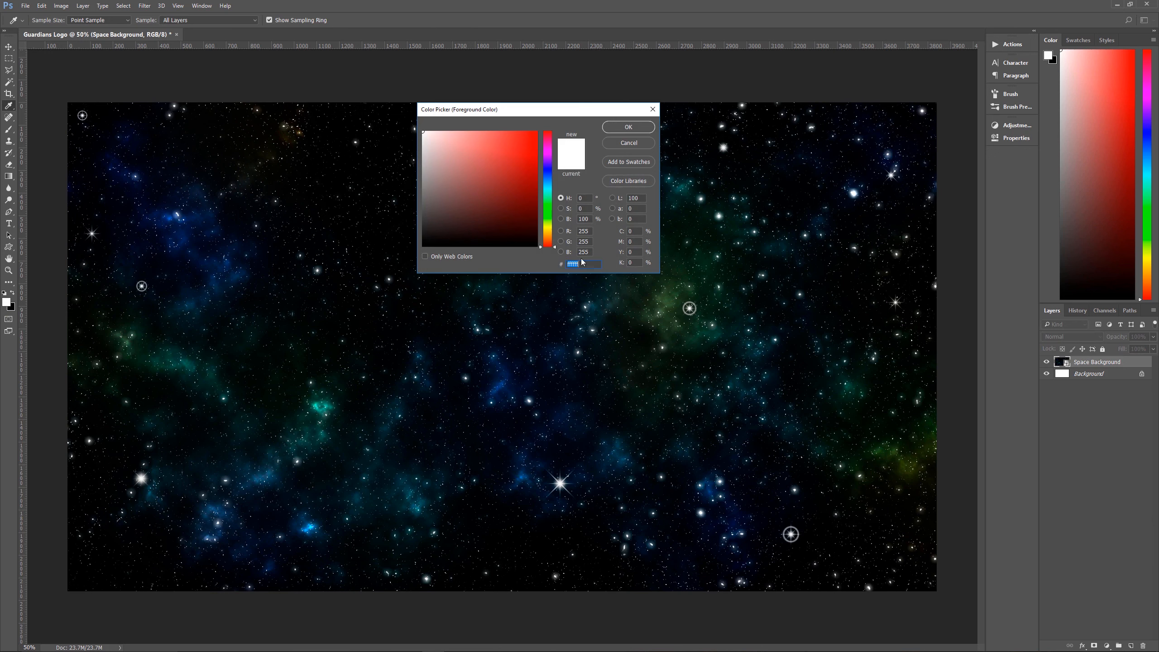
type("1")
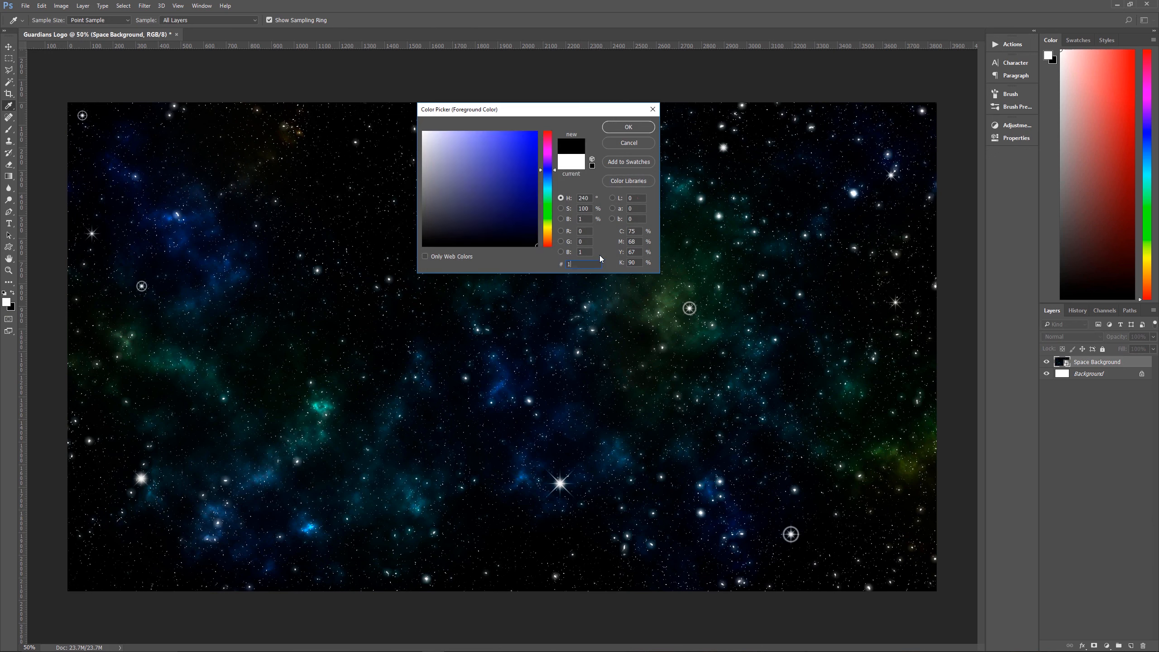
type("5bcf")
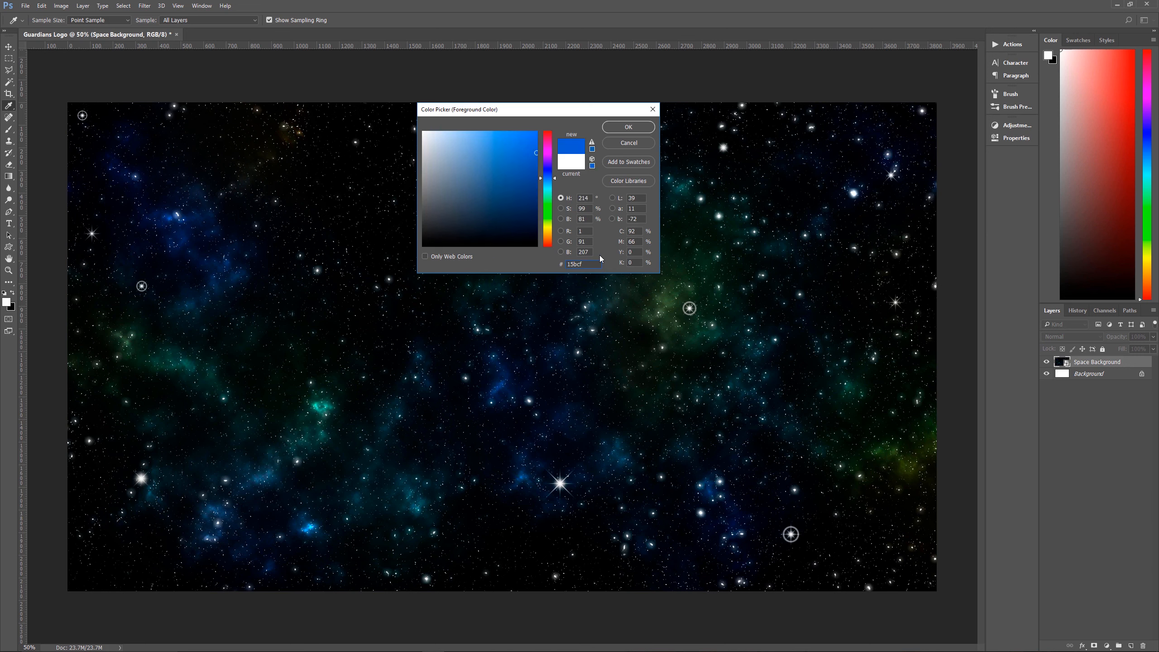
type("d")
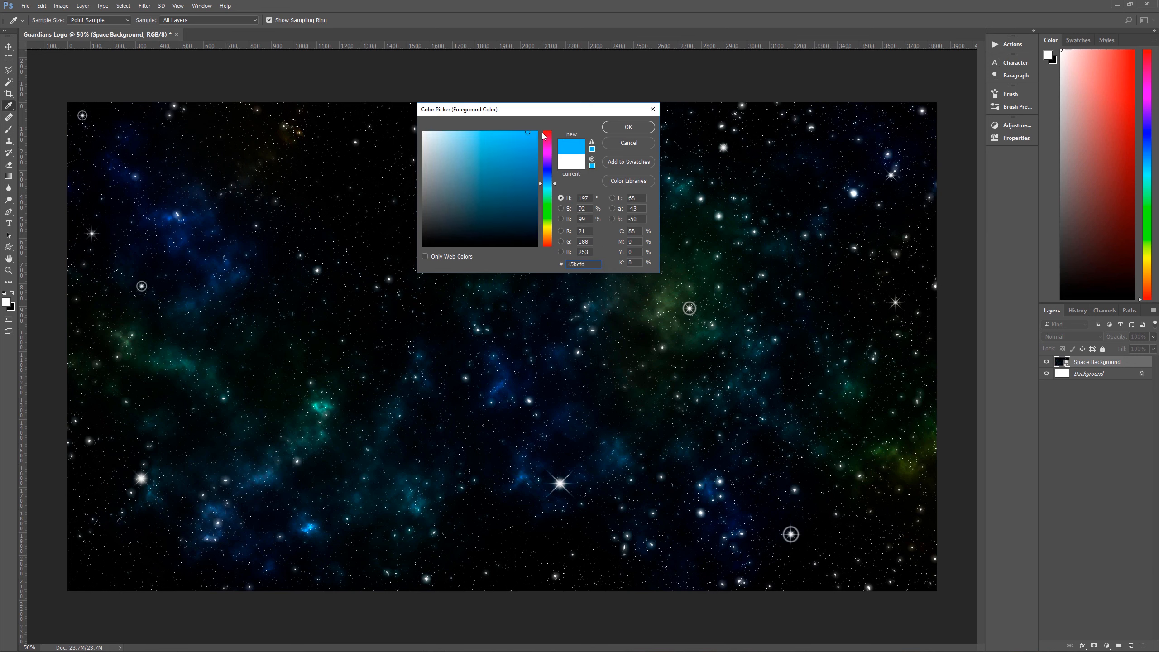
left_click(628, 126)
key("v")
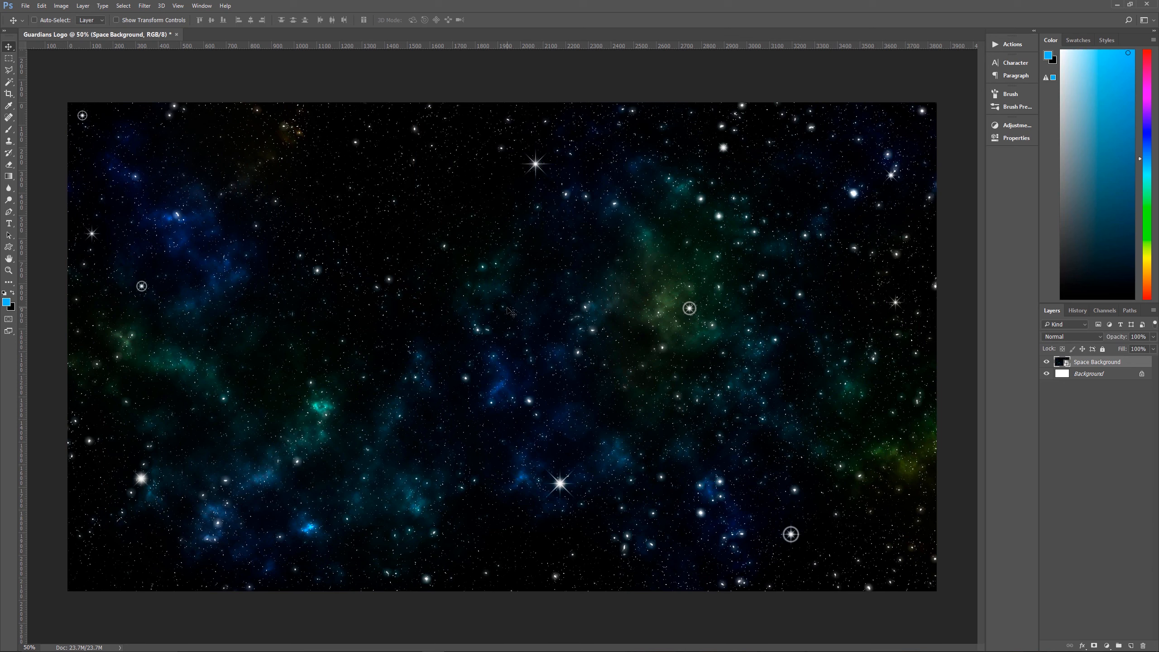
Set the Type tool's font size to 180 pt, keeping the Guardians font
key("t")
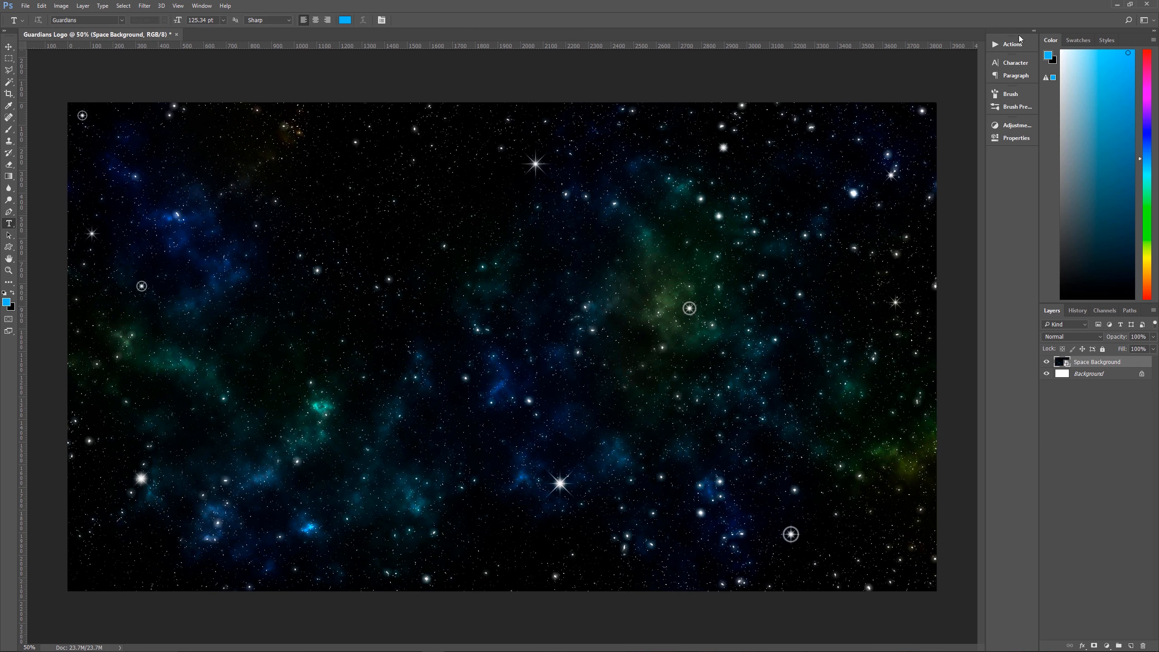
left_click(1015, 63)
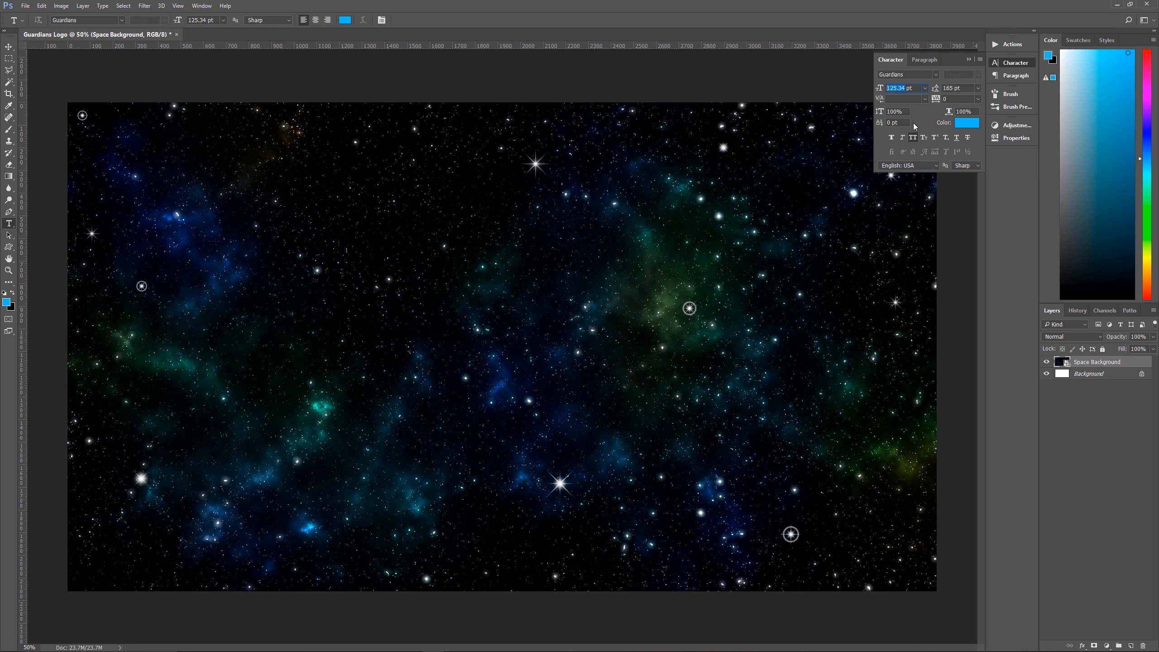
type("180")
left_click(970, 59)
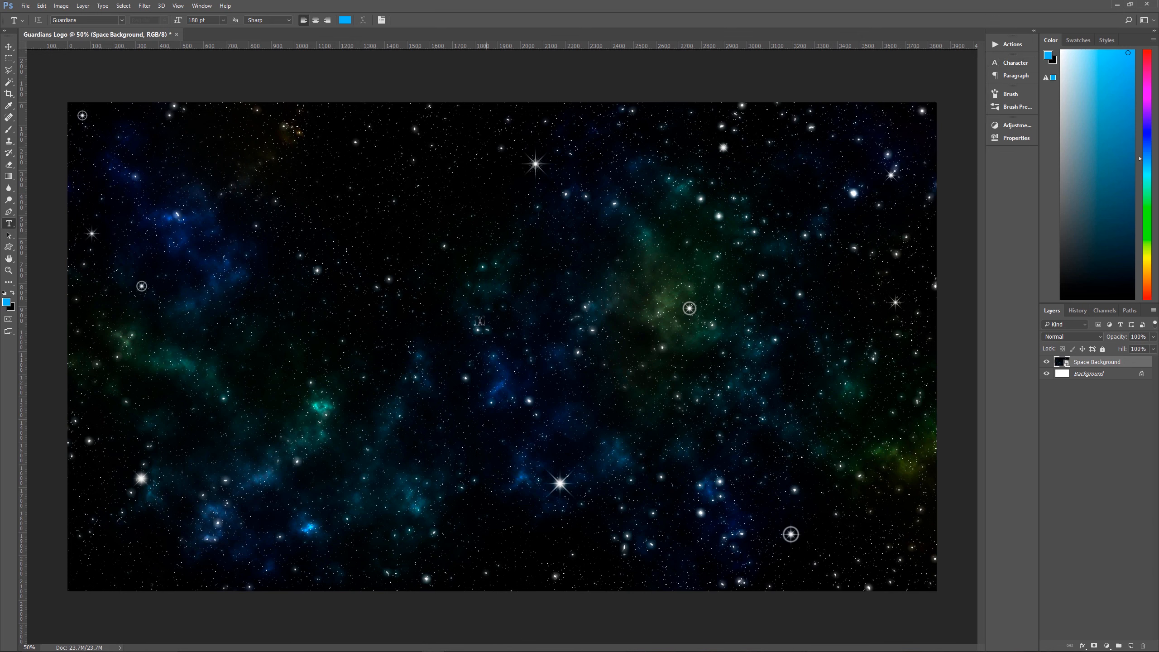
Add the text PIXEL MAGIC on a new type layer and shift it so the whole title fits within the canvas
left_click(344, 314)
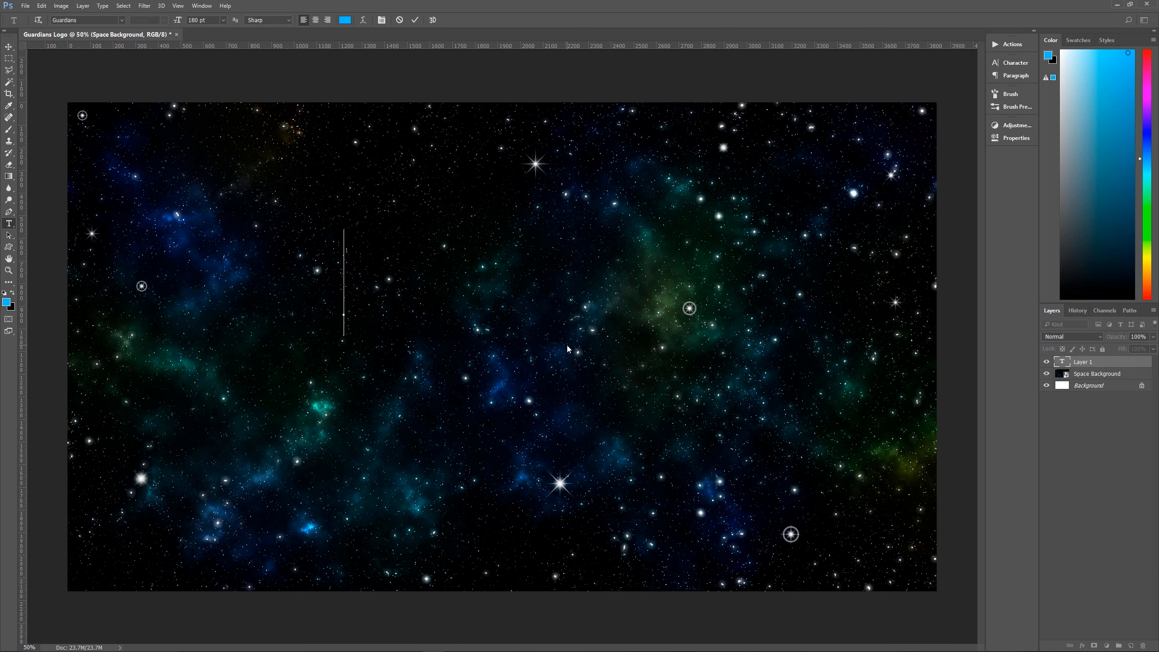
type("PIXEL M")
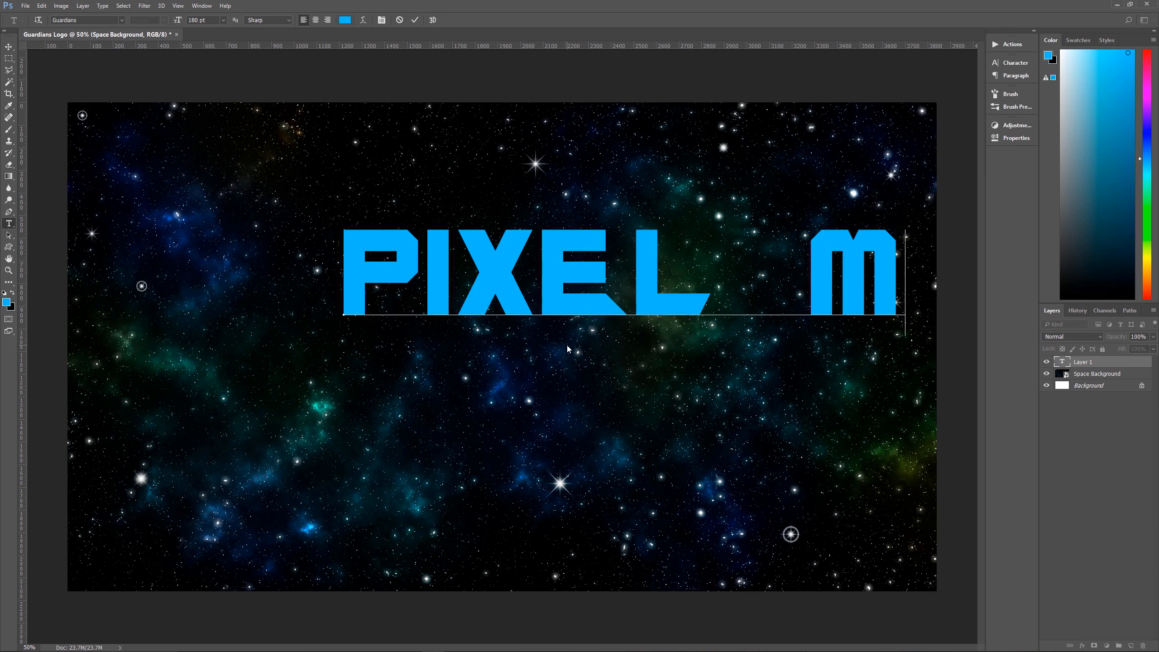
type("A")
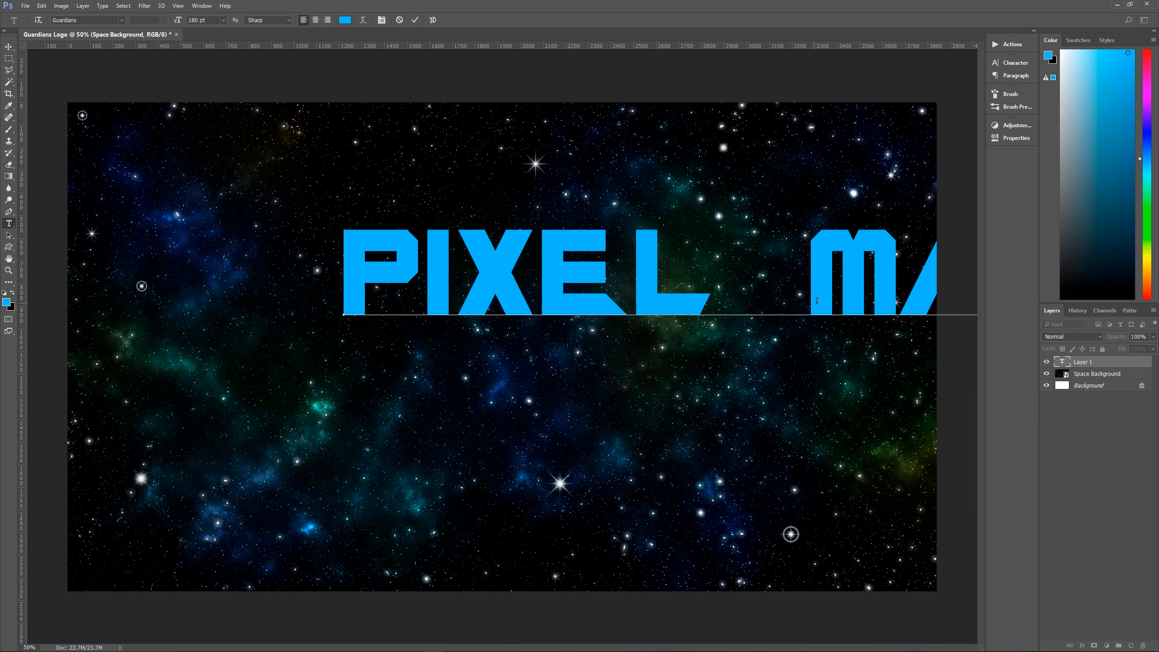
left_click_drag(825, 361, 568, 413)
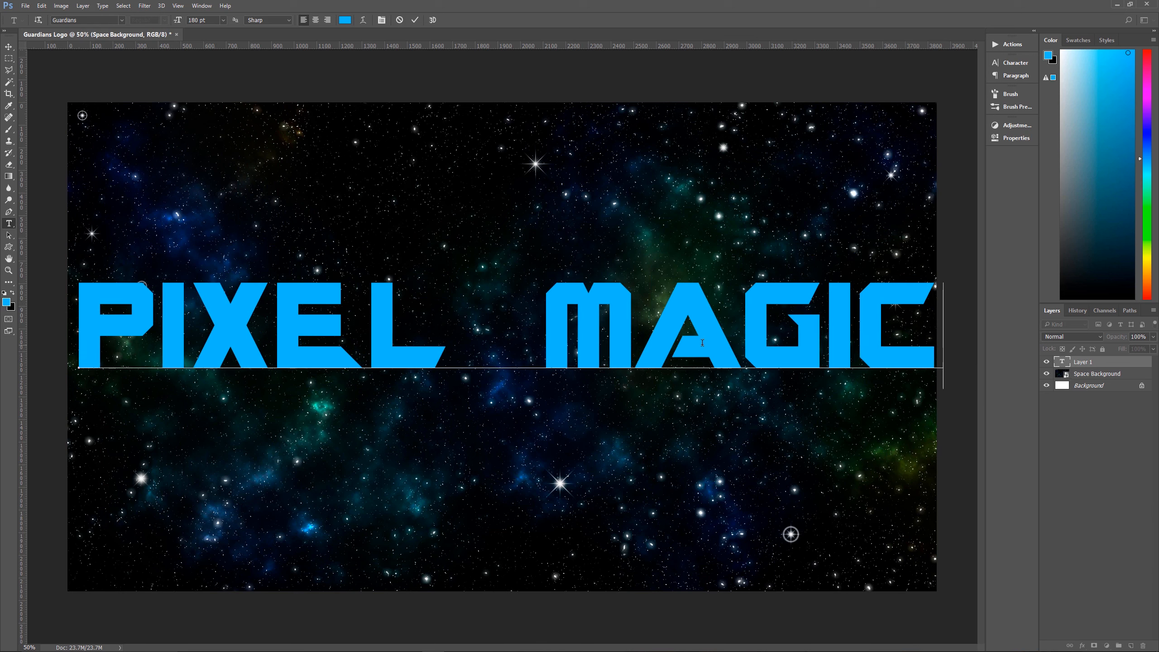
Tighten the kerning on both sides of the I in MAGIC, between I and C and between G and I
left_click(852, 357)
key("alt+Left")
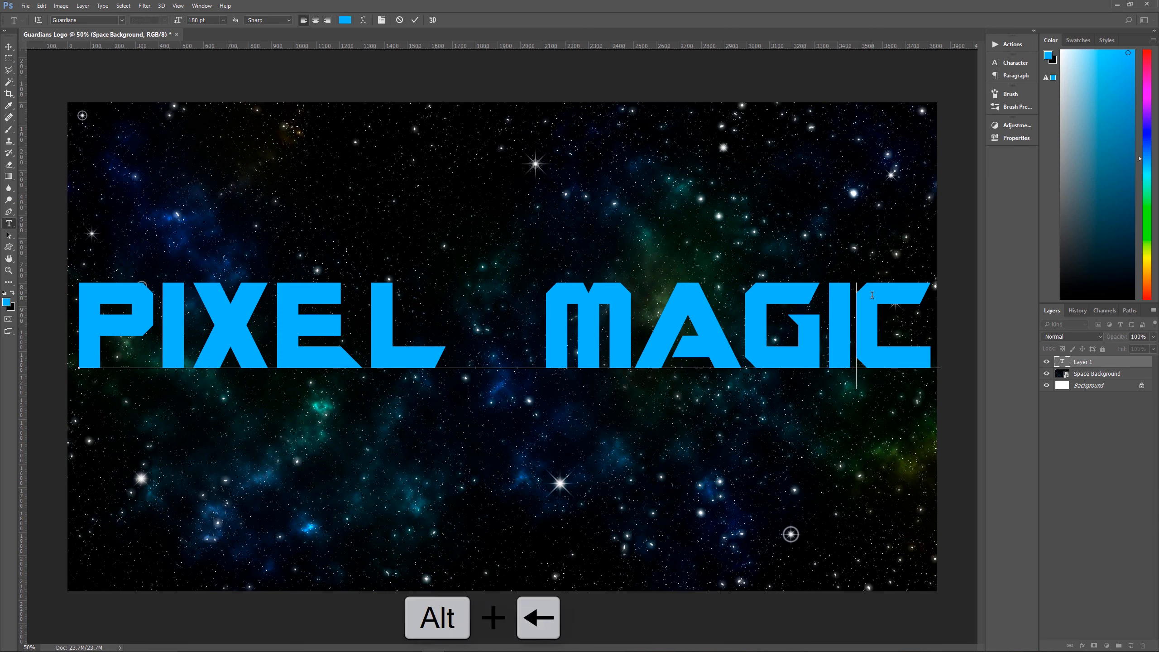
key("alt+Left")
key("alt+Left")
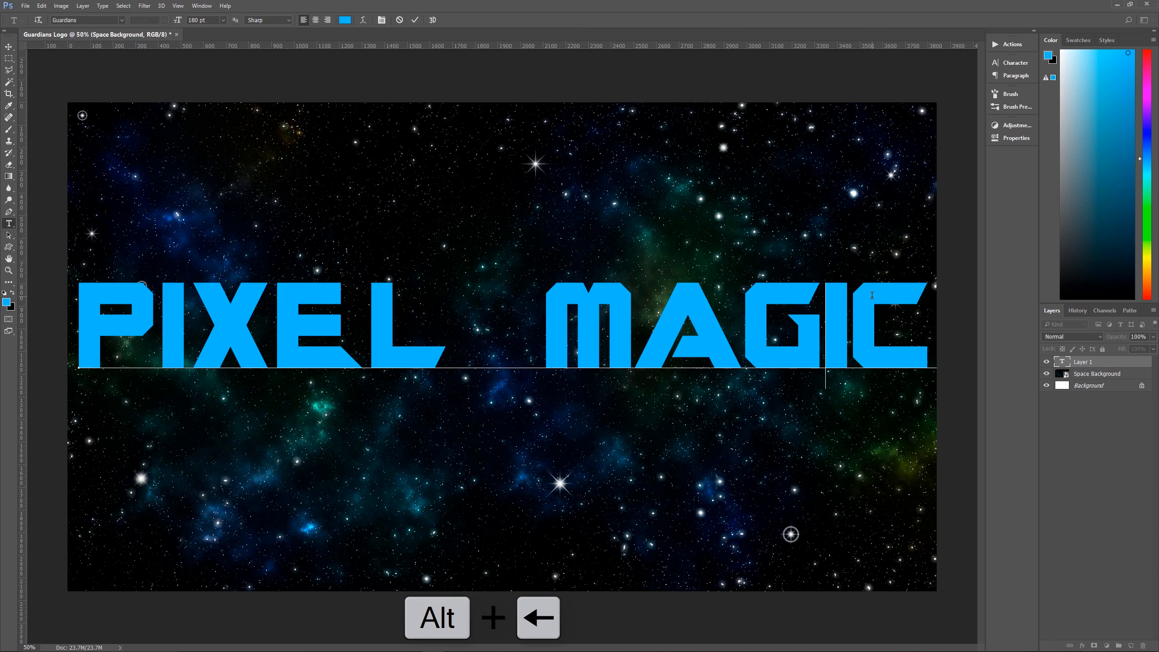
key("alt+Right")
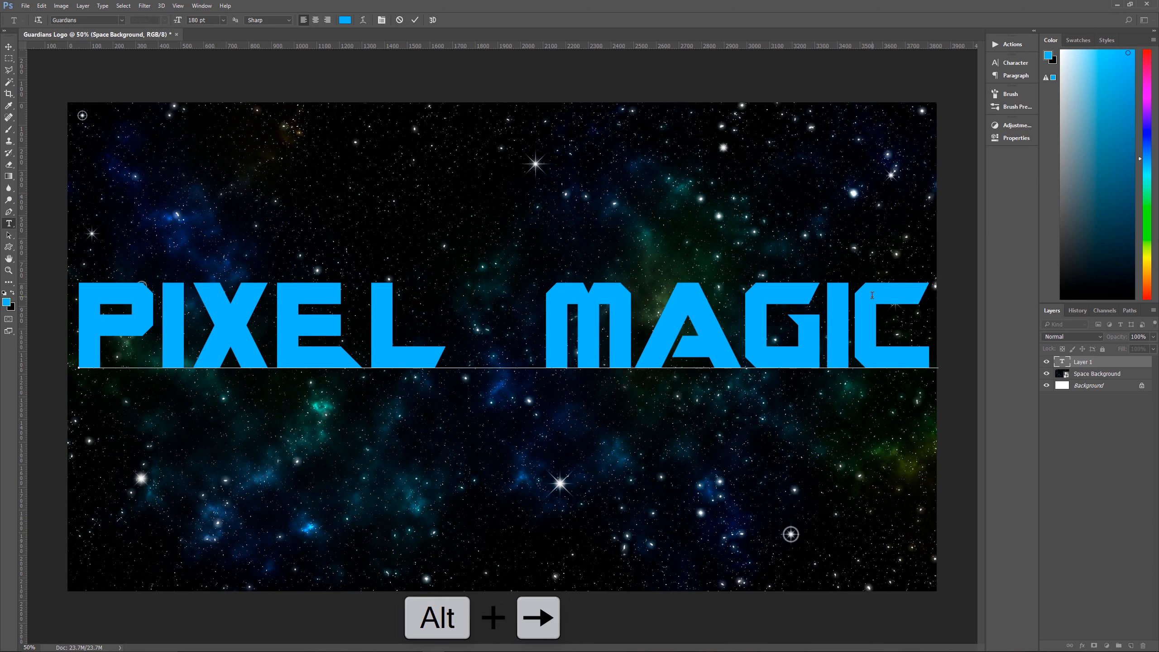
key("Left")
key("alt+Left")
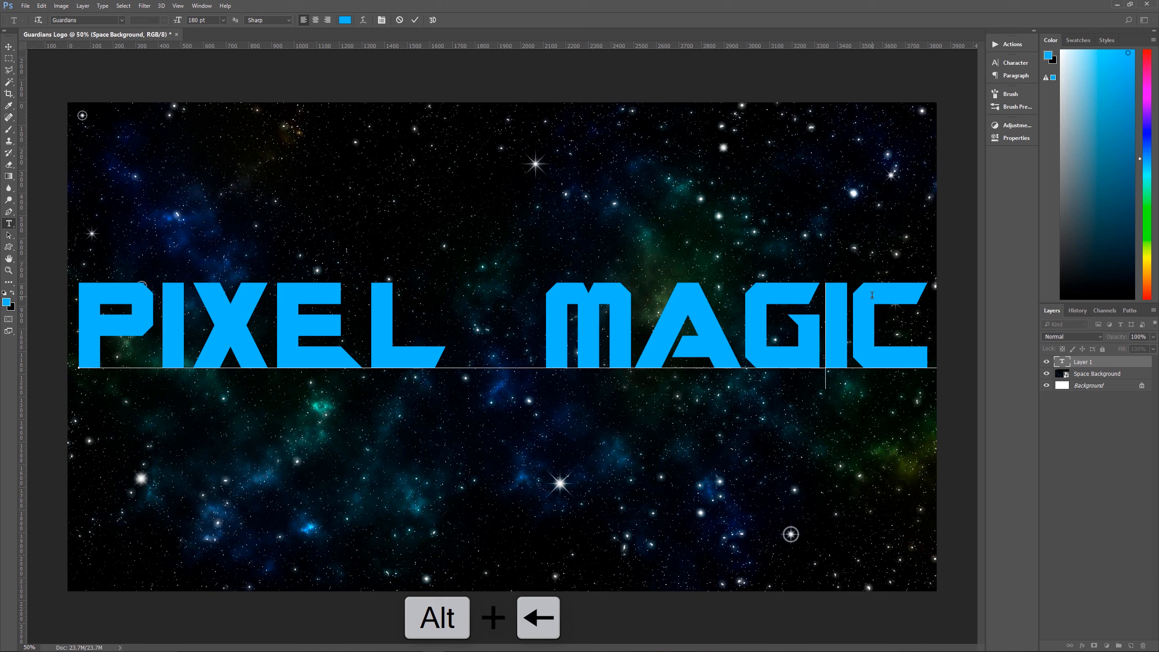
Tighten the kerning between the A and the G in MAGIC
key("Left")
key("alt+Left")
key("alt+Left")
key("alt+Left")
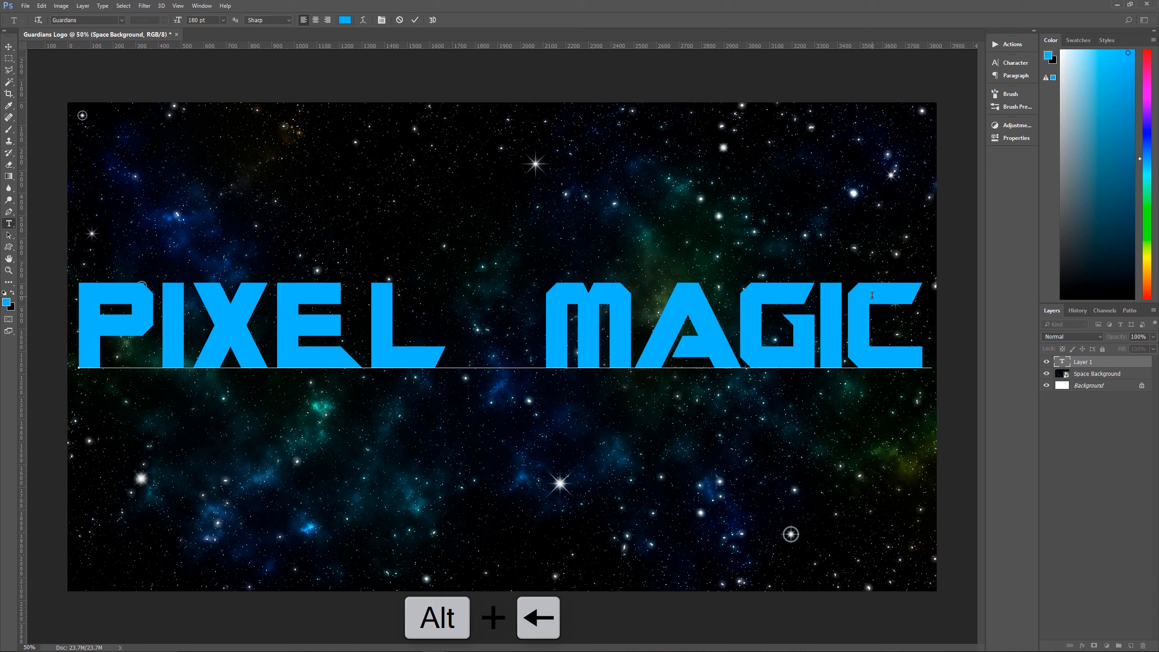
key("Left")
key("Right")
key("Left")
key("Right")
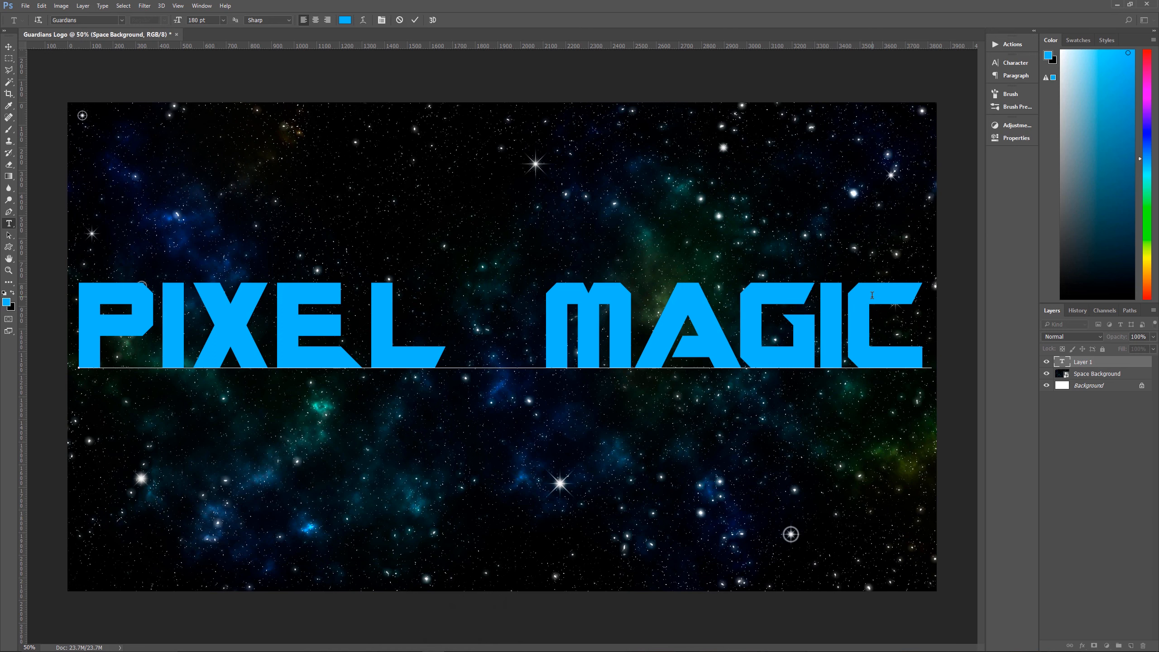
Narrow the gap between the words PIXEL and MAGIC by reducing the kerning in front of the M
key("alt+Left")
key("alt+Left")
key("alt+Left")
key("alt+Left")
key("alt+Left")
key("alt+Left")
key("alt+Left")
key("alt+Left")
key("alt+Left")
key("alt+Left")
key("alt+Left")
key("alt+Left")
key("alt+Left")
key("alt+Left")
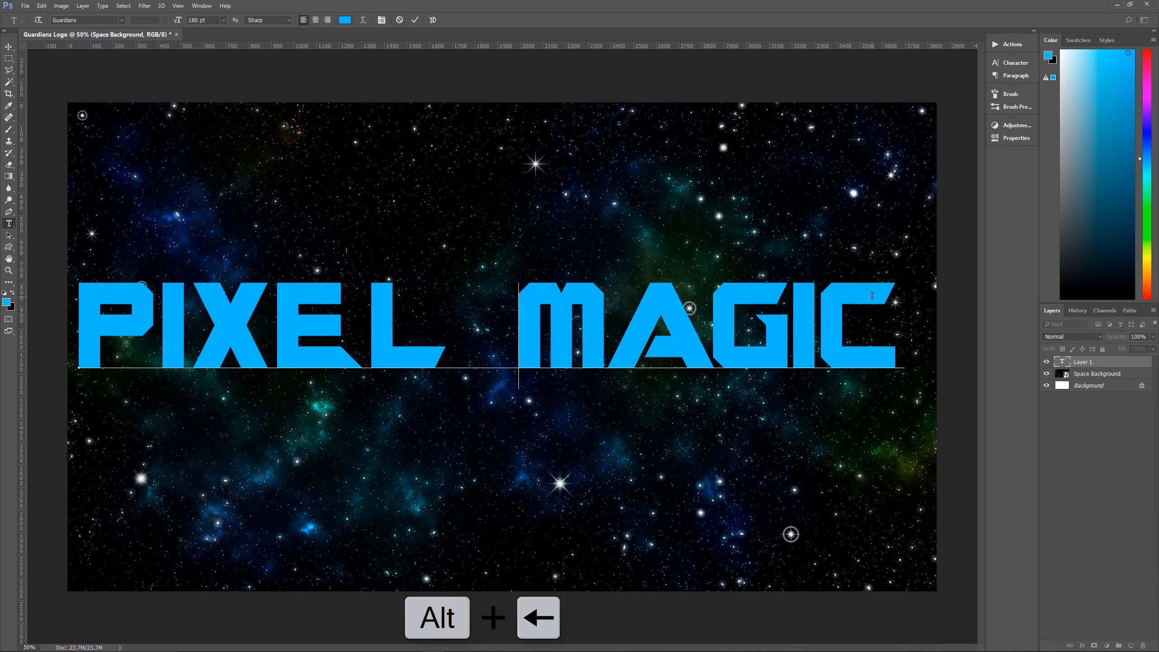
key("alt+Left")
key("alt+Left")
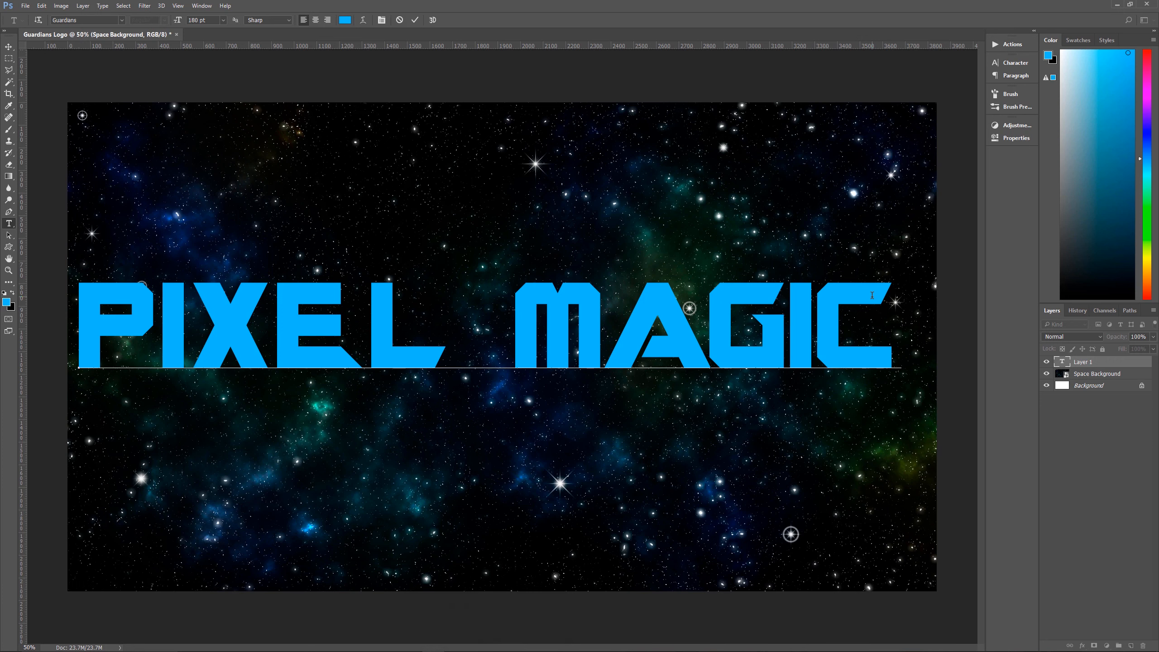
Tighten the kerning between E and L and between X and E in PIXEL
key("Left")
key("Left")
key("alt+Left")
key("alt+Left")
key("alt+Left")
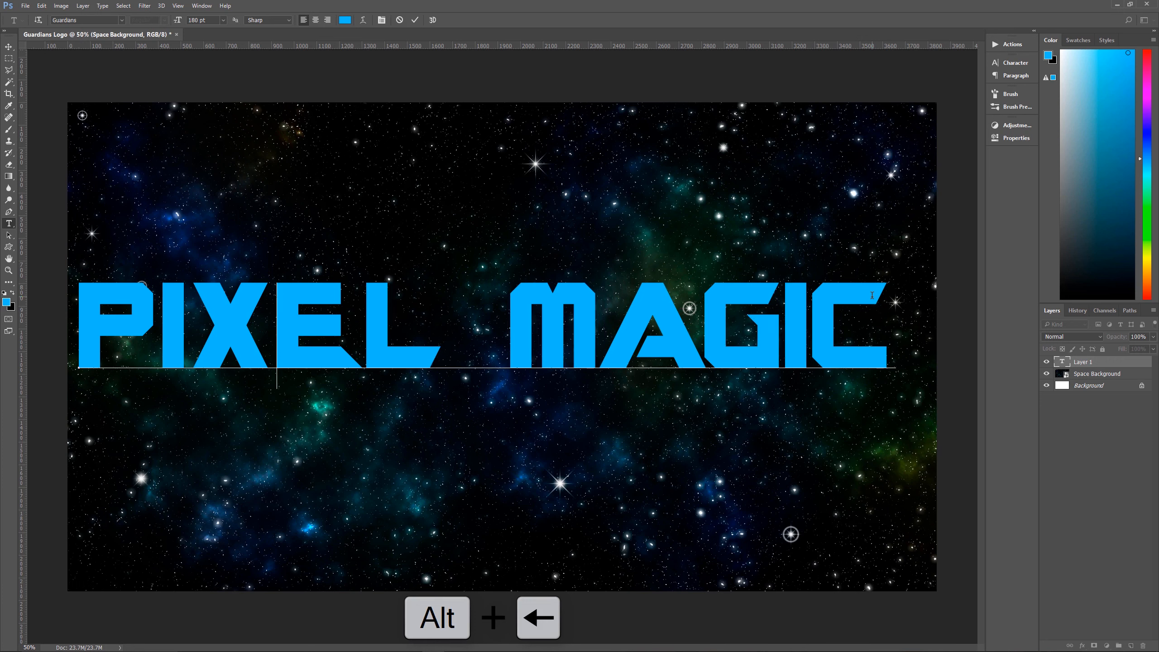
key("alt+Left")
Tighten the kerning between I and X and between P and I in PIXEL, and commit the text
key("Left")
key("Left")
key("alt+Left")
key("alt+Left")
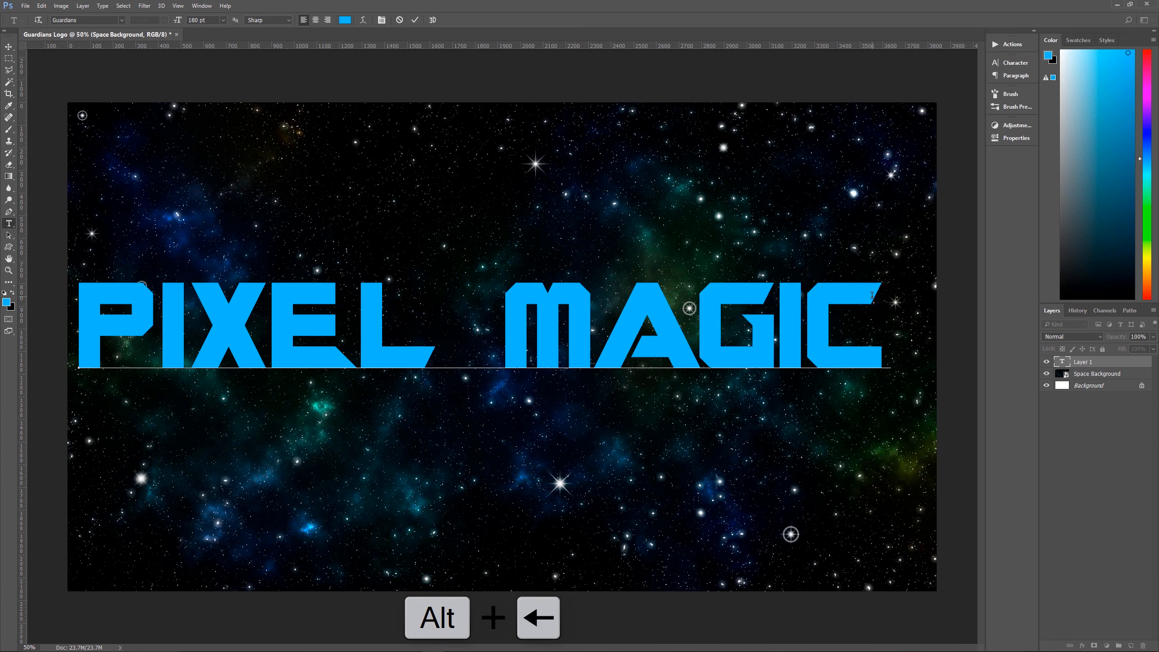
key("Left")
key("alt+Left")
key("alt+Left")
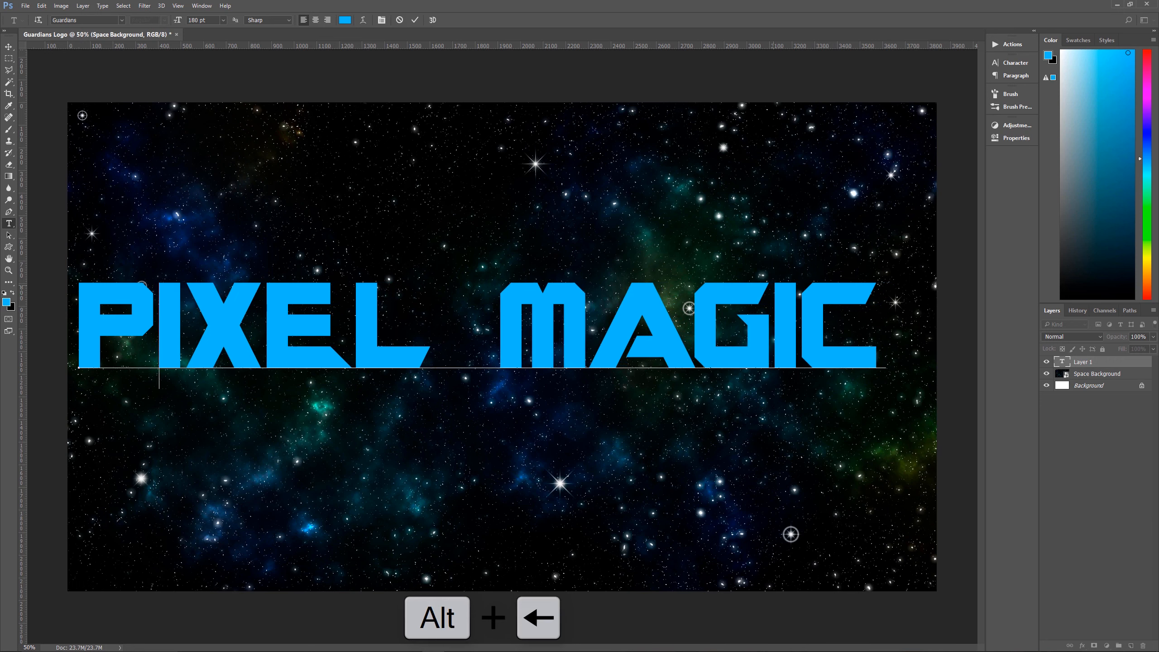
left_click(415, 20)
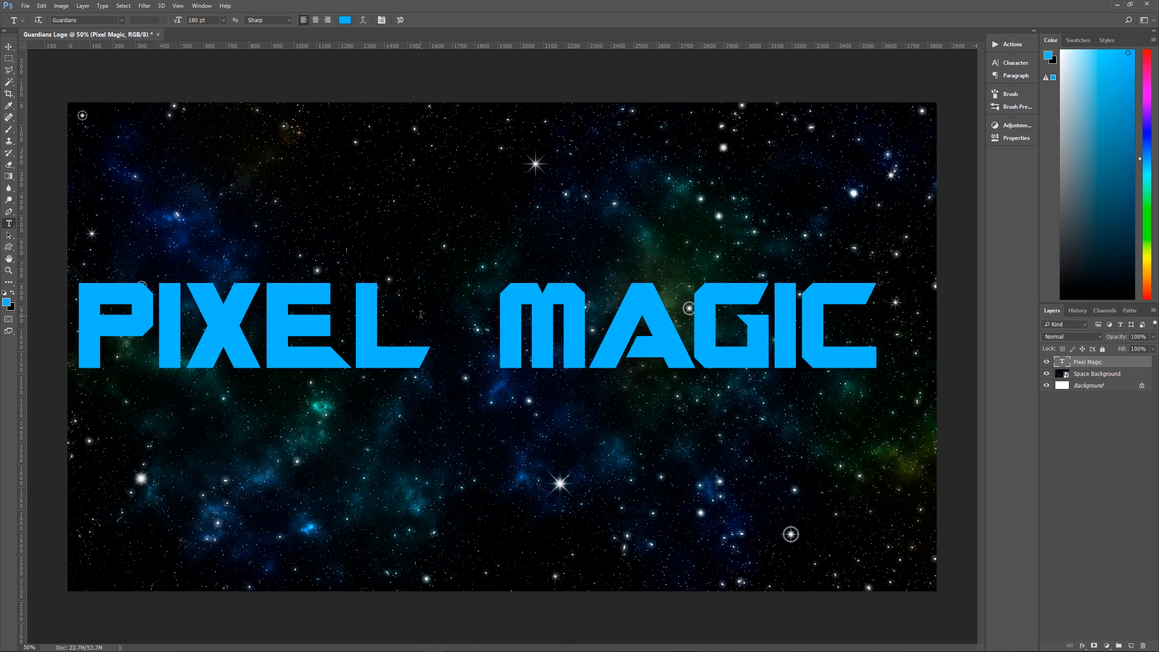
Move the PIXEL MAGIC text to the center of the canvas with the Move tool
key("v")
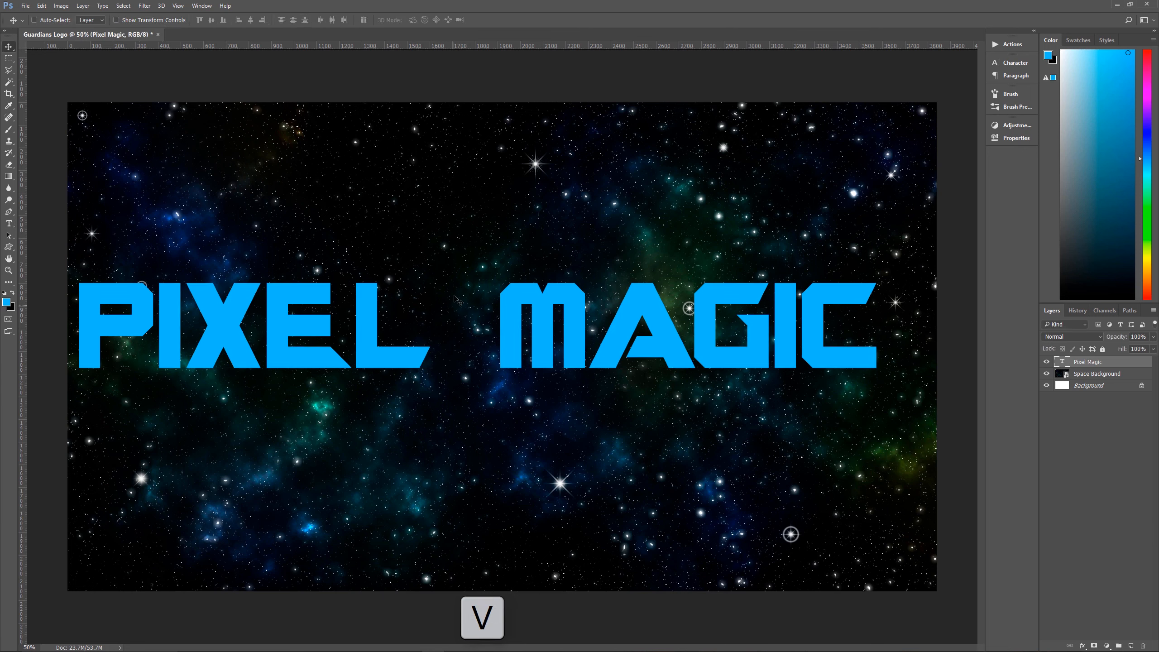
left_click_drag(364, 349, 391, 367)
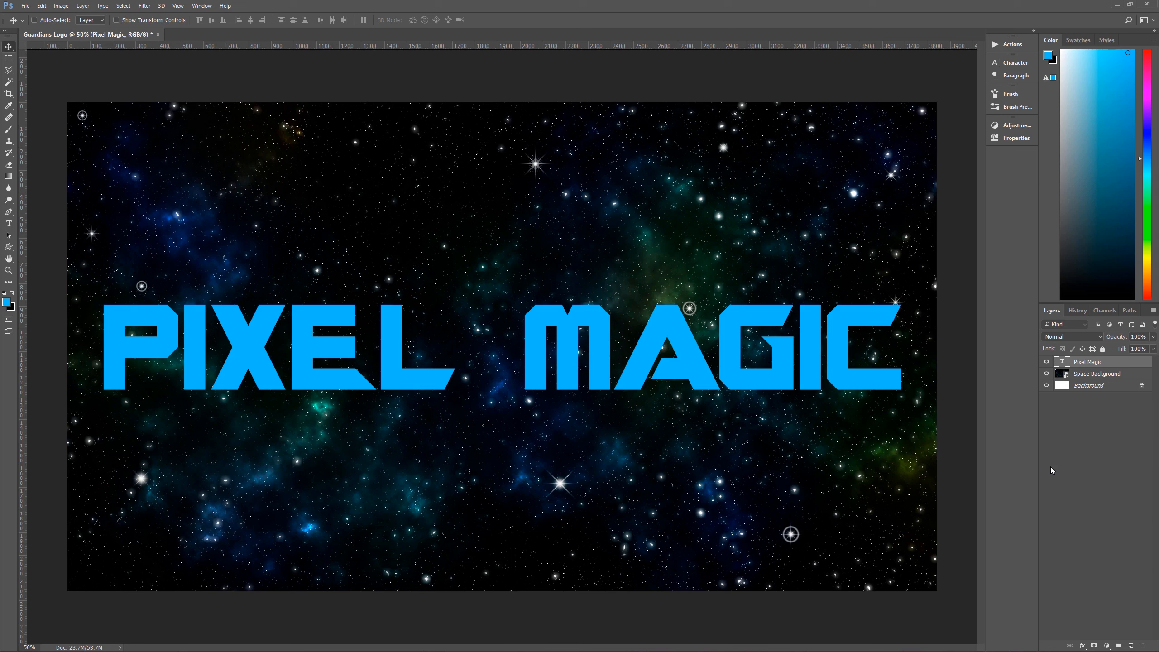
Create a new layer above the Pixel Magic text layer and name it Text Effects
left_click(1131, 645)
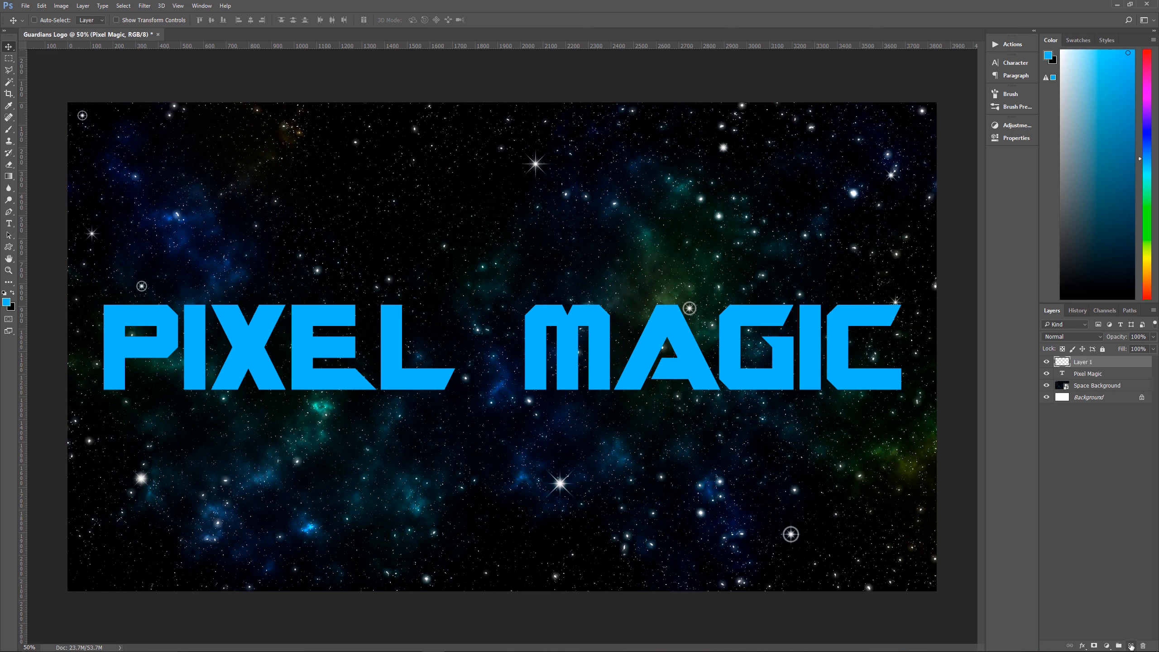
double_click(1087, 362)
type("Text")
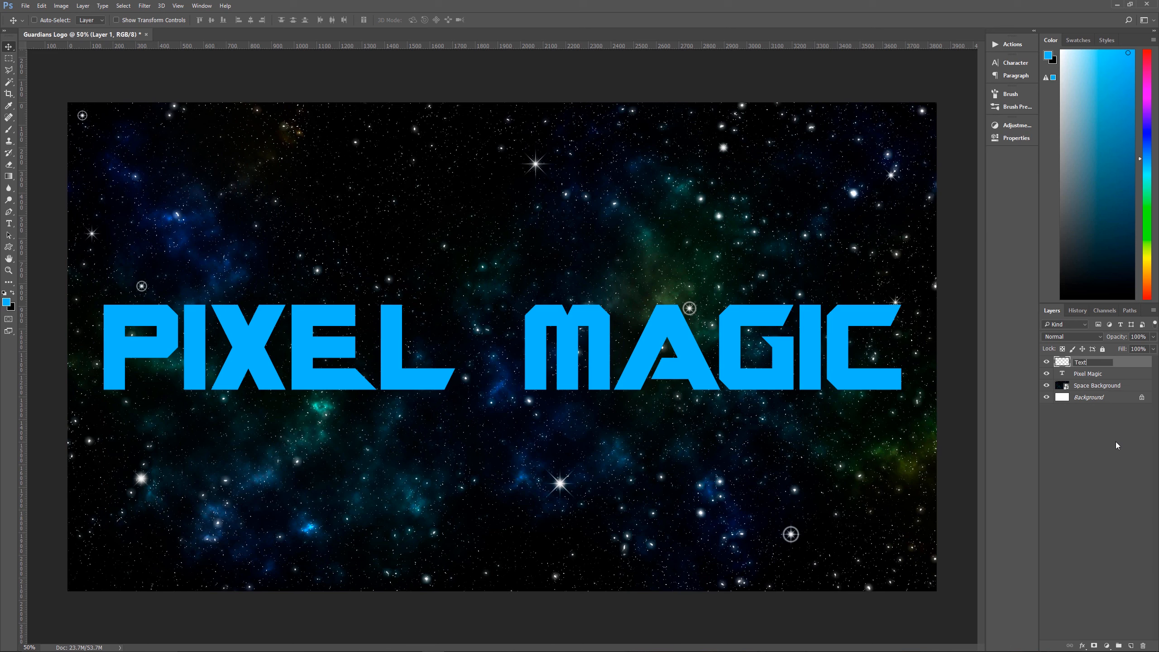
type(" Effects")
left_click(1066, 369)
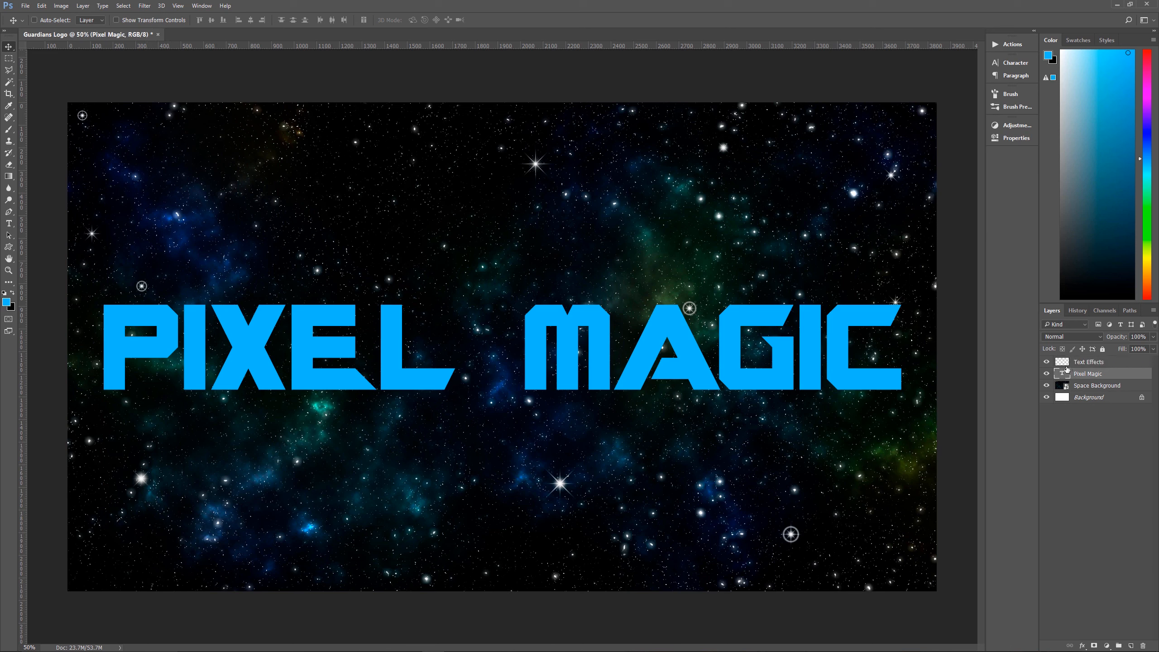
Make the Text Effects layer active and load the outline of the Pixel Magic lettering as a selection
left_click(1066, 363)
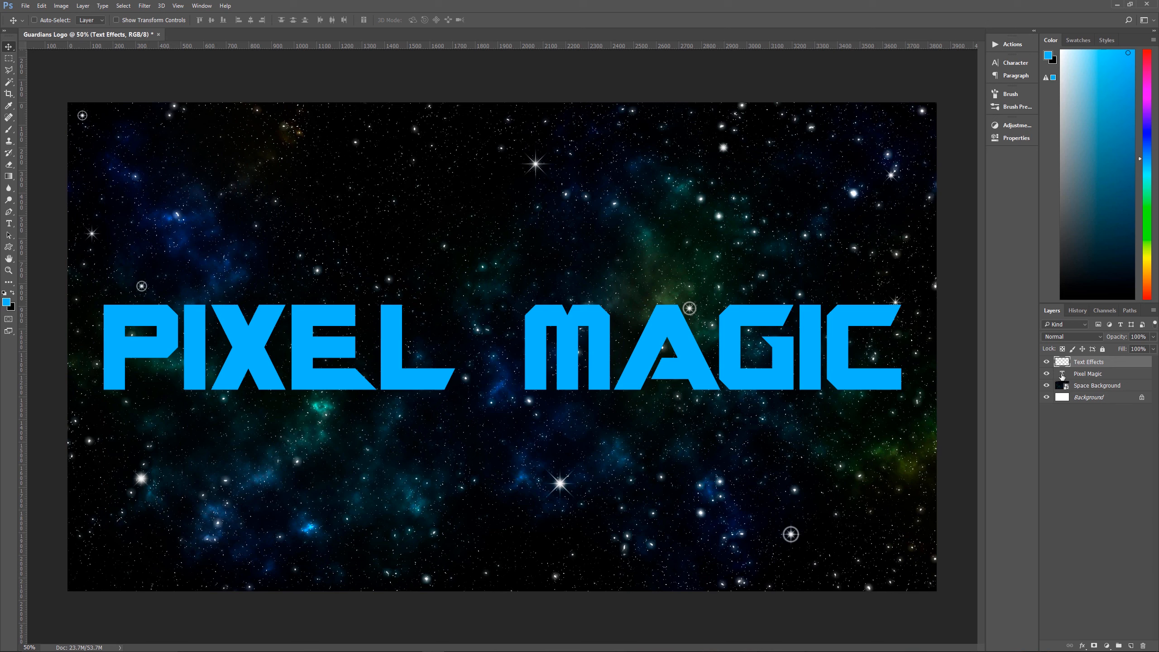
key("ctrl")
left_click(1063, 375, "ctrl")
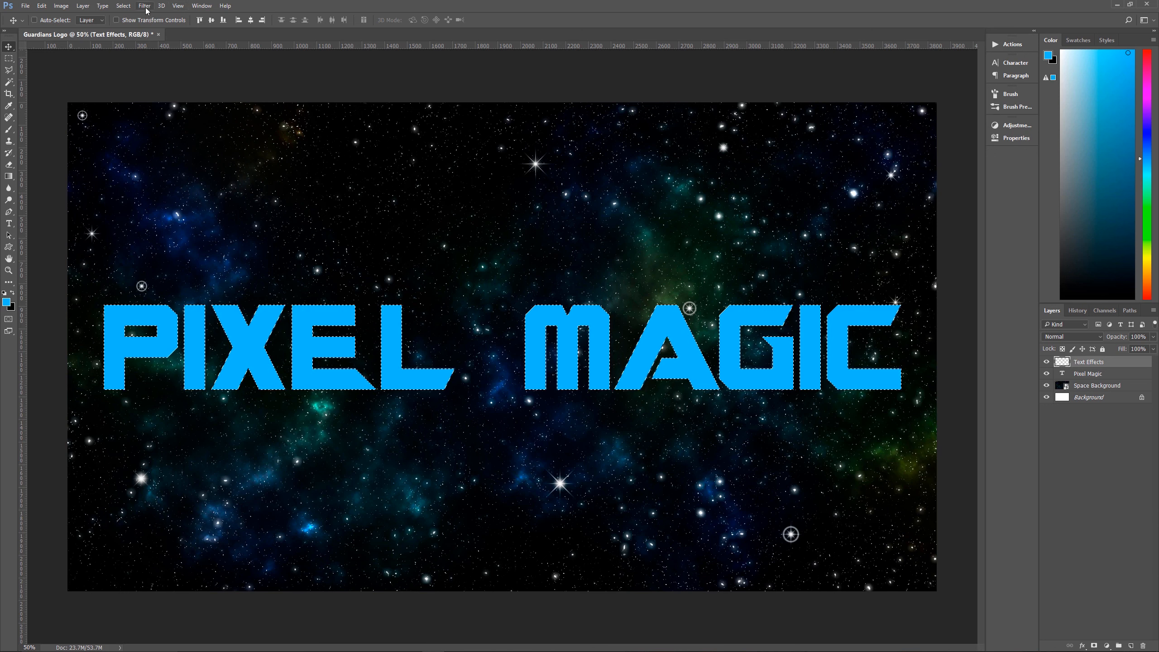
Contract the lettering selection by 5 pixels
left_click(131, 6)
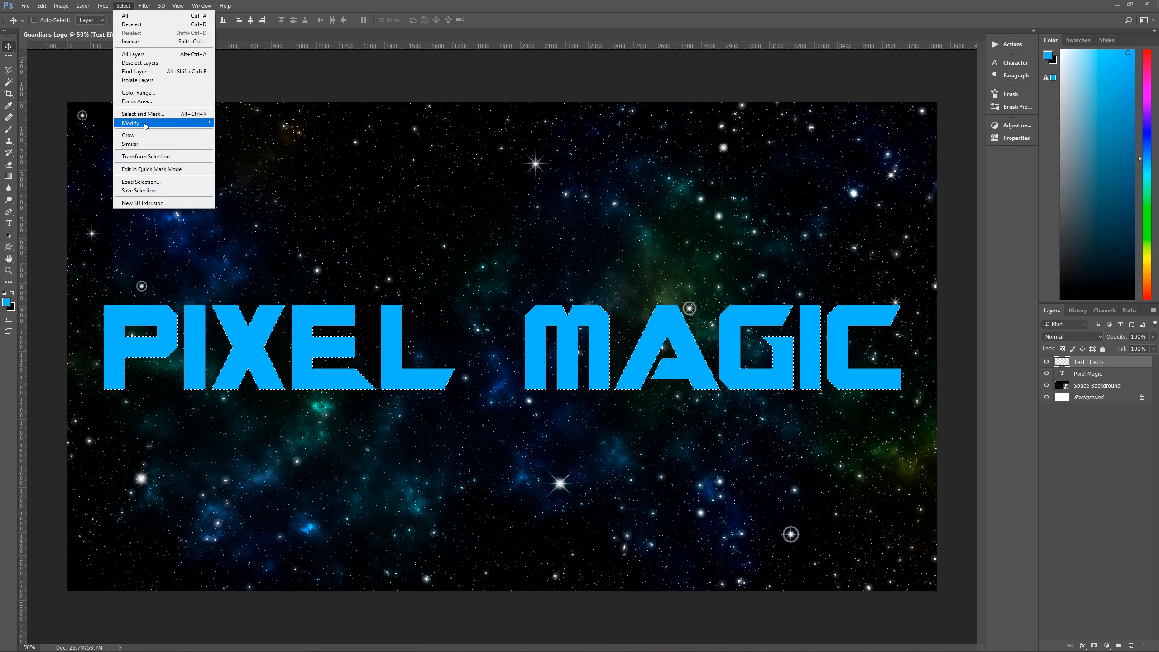
mouse_move(165, 122)
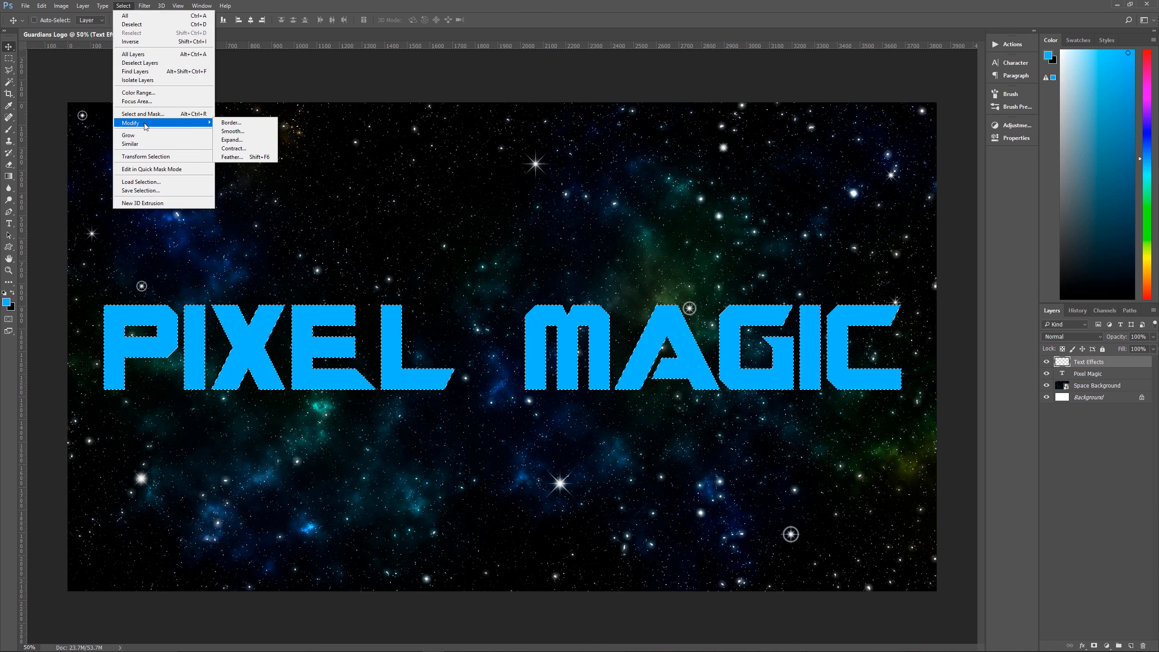
left_click(245, 149)
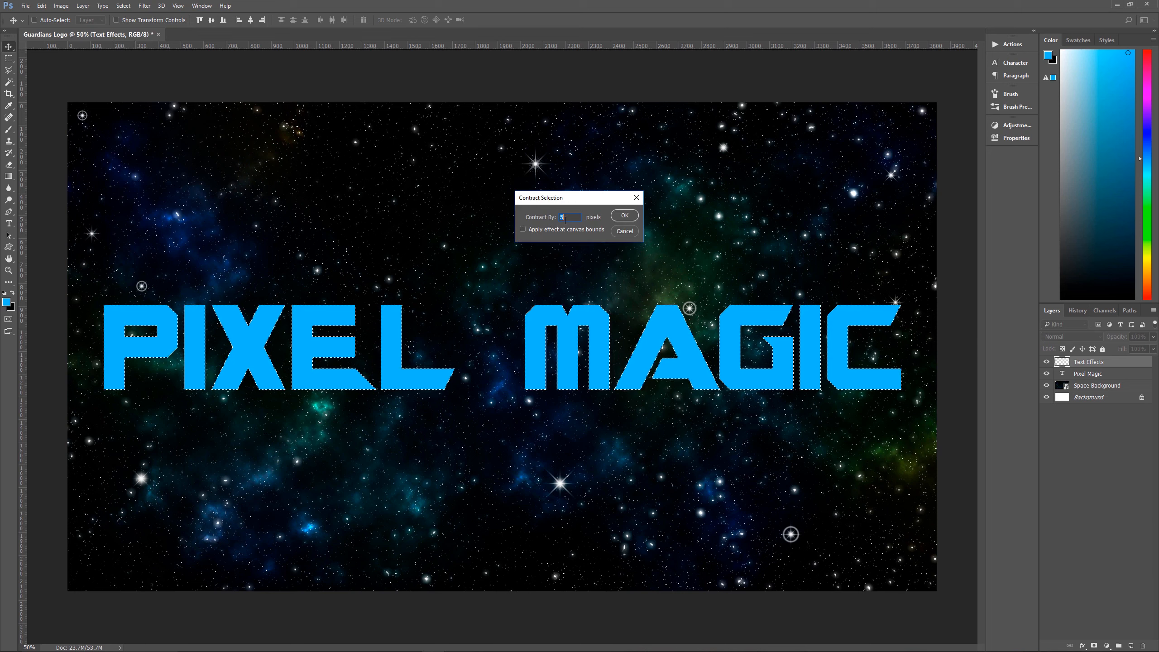
left_click(634, 219)
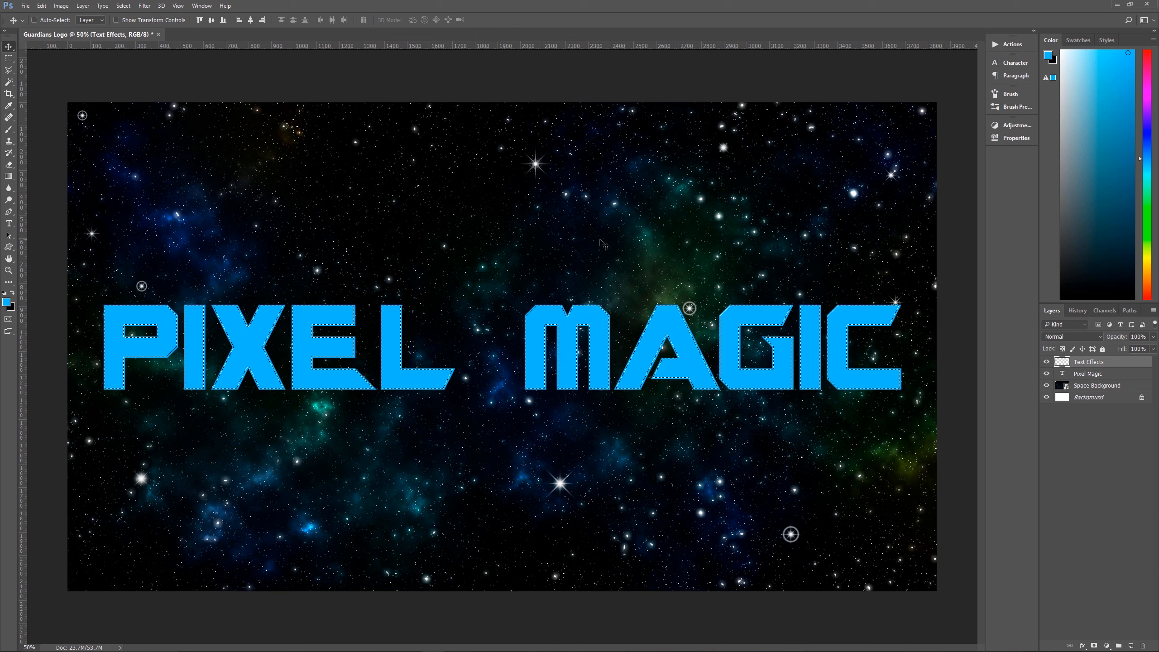
Fill the contracted lettering selection on the Text Effects layer with the blue foreground color, hide the Pixel Magic layer, and deselect
key("alt+BackSpace")
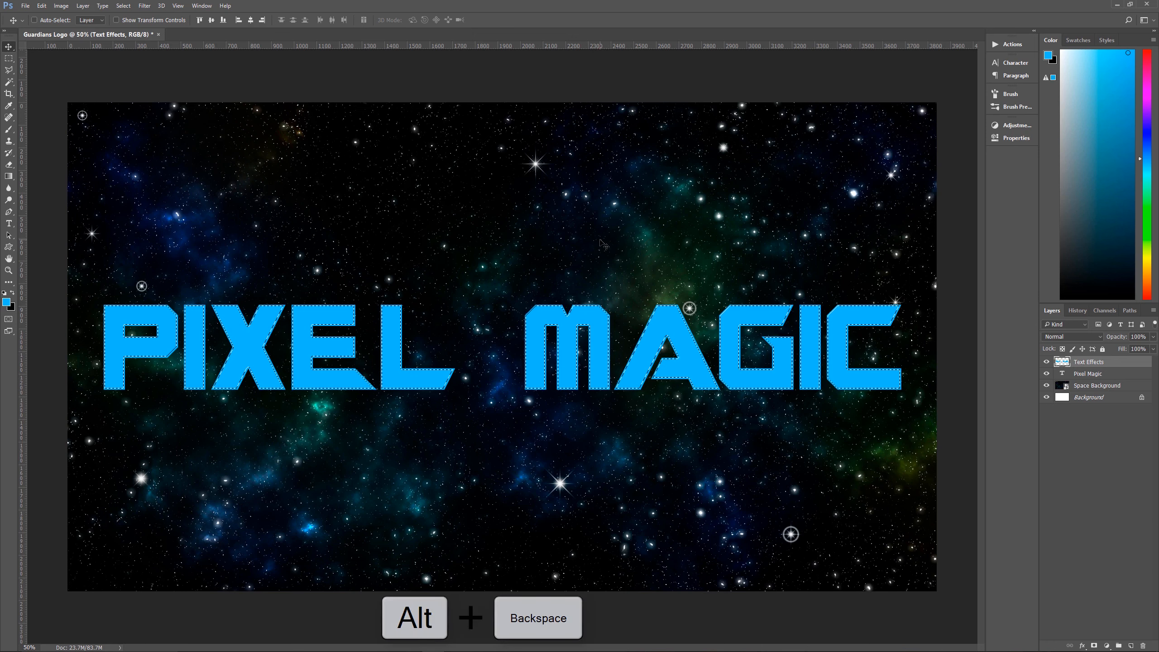
left_click(1047, 374)
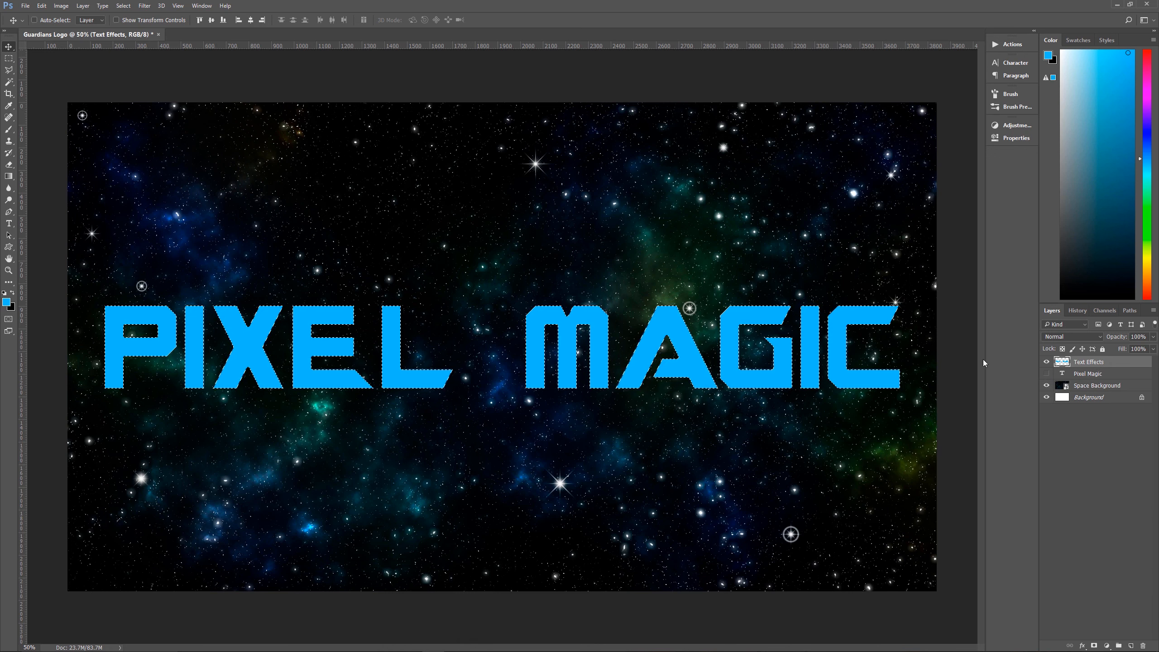
key("ctrl+d")
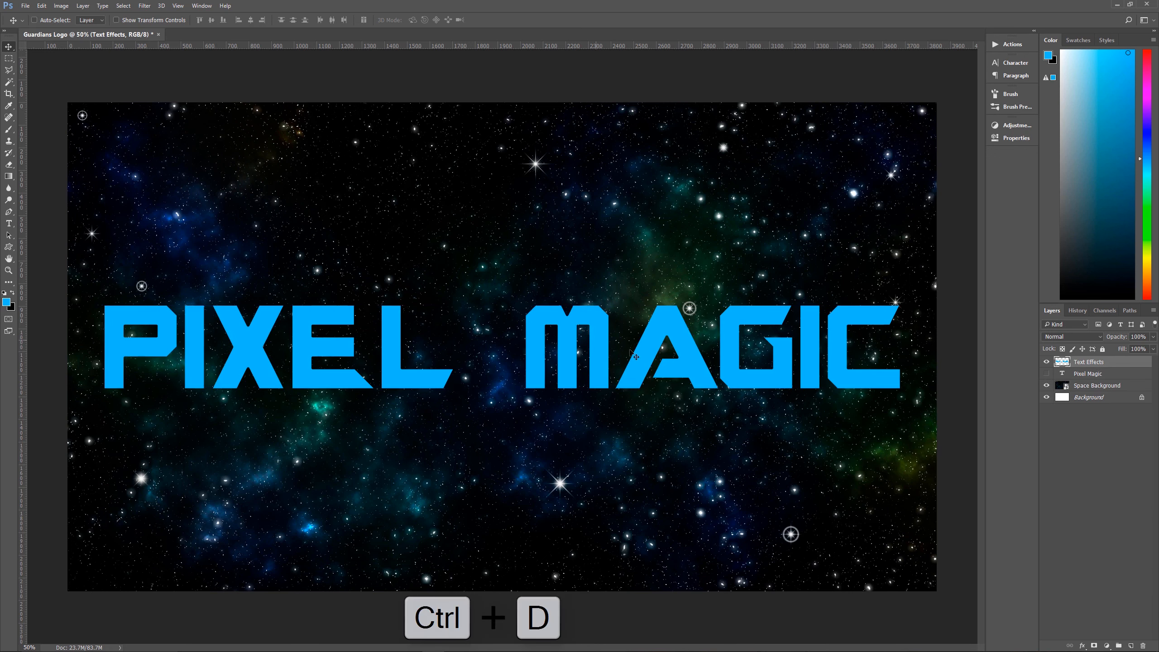
Create a new layer above Text Effects and name it Text Outline
left_click(1131, 646)
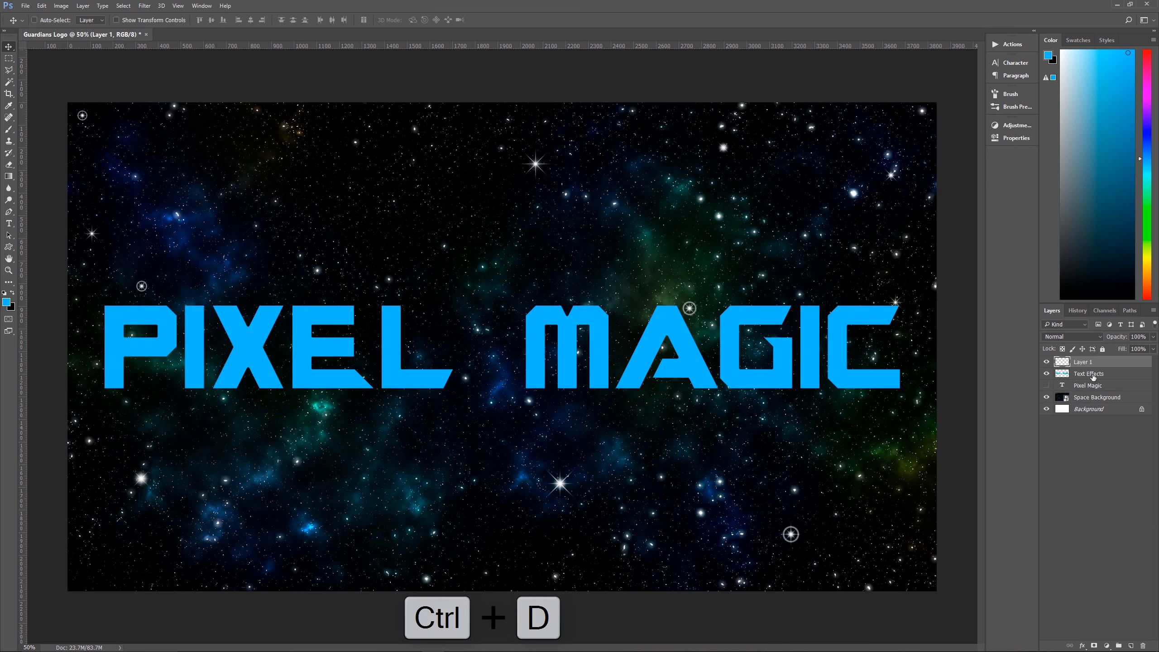
double_click(1084, 362)
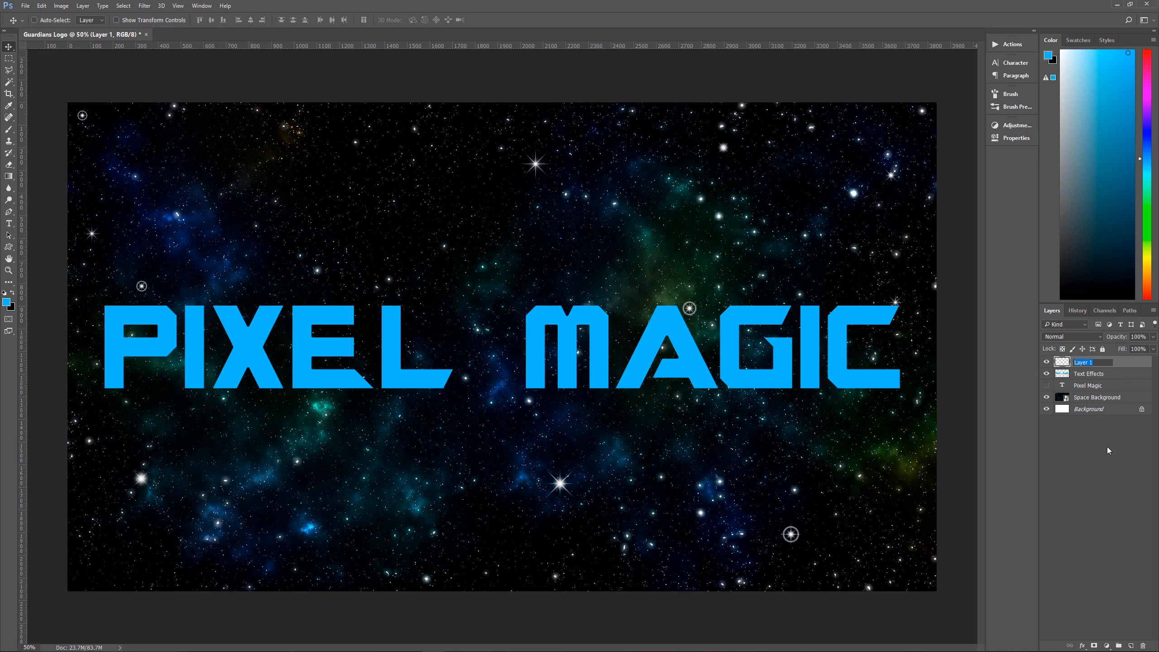
type("Text Outline")
key("Return")
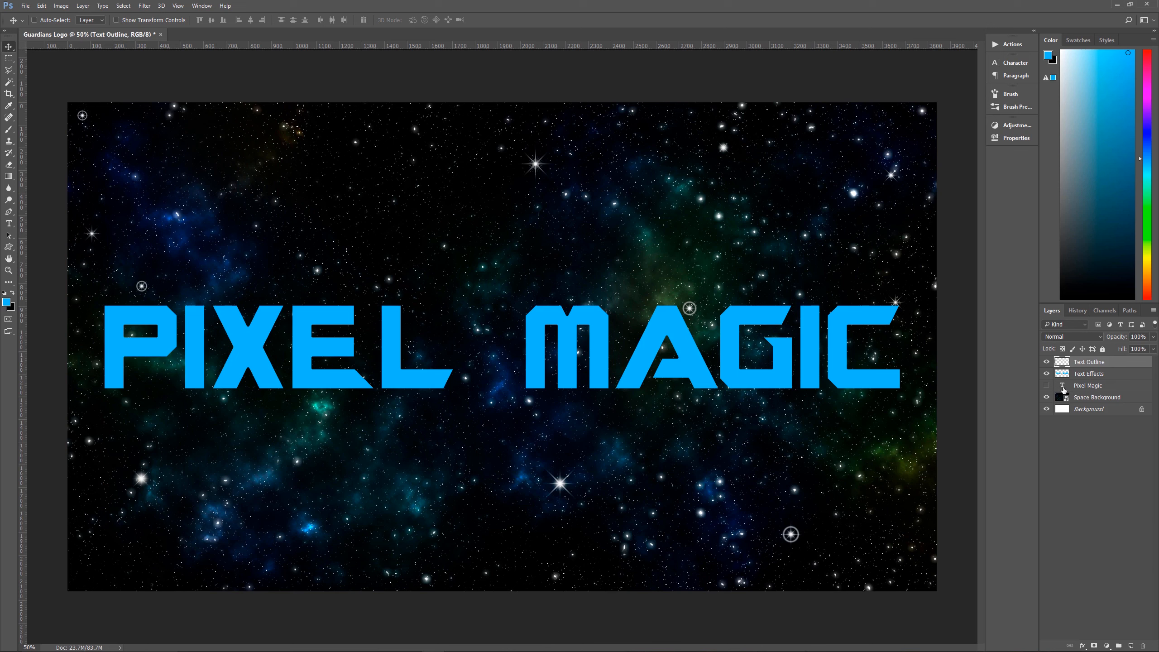
Load the outline of the Pixel Magic text layer as a selection and check it with the Text Effects layer briefly hidden
key("ctrl")
left_click(1063, 388, "ctrl")
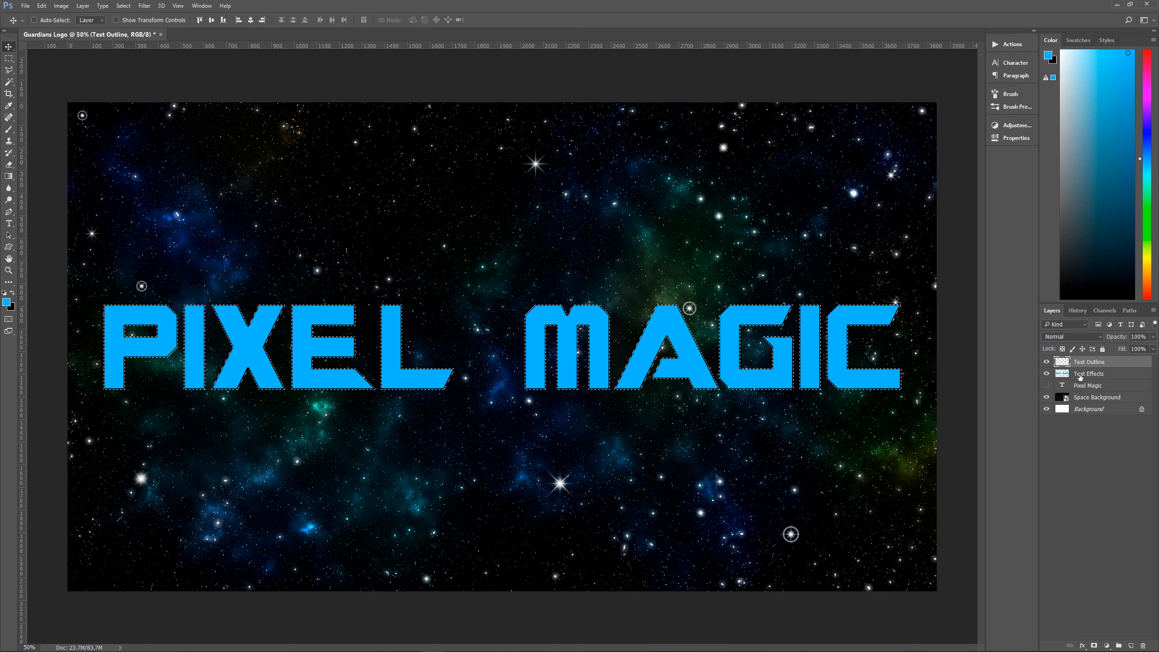
left_click(1046, 373)
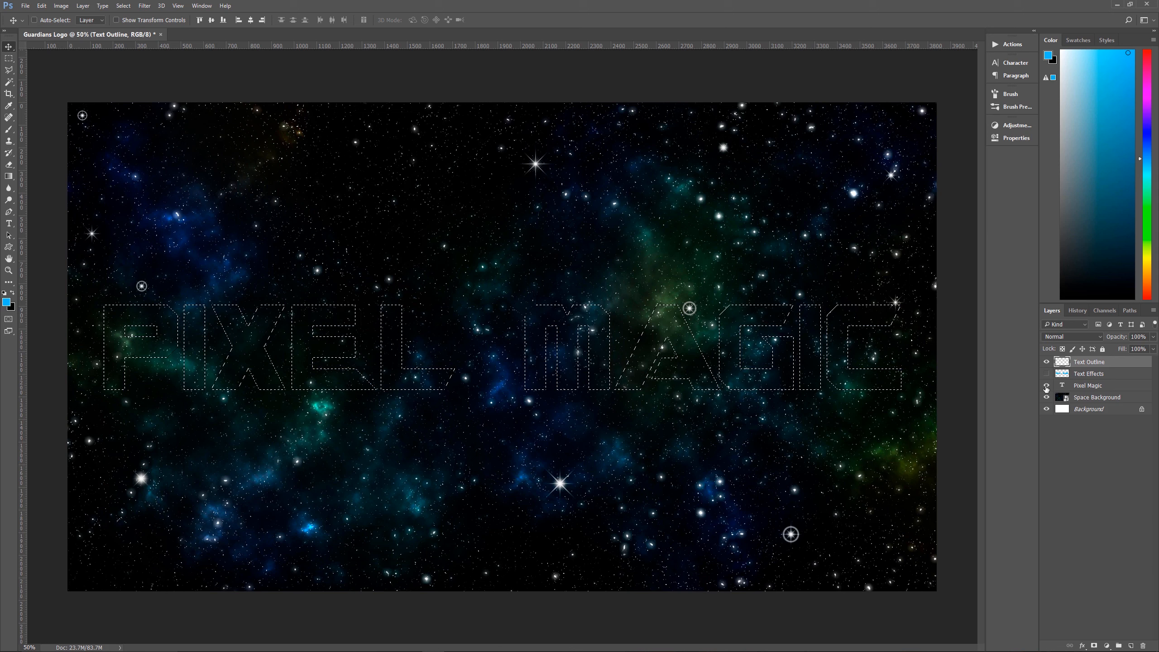
left_click(1046, 385)
left_click(1046, 386)
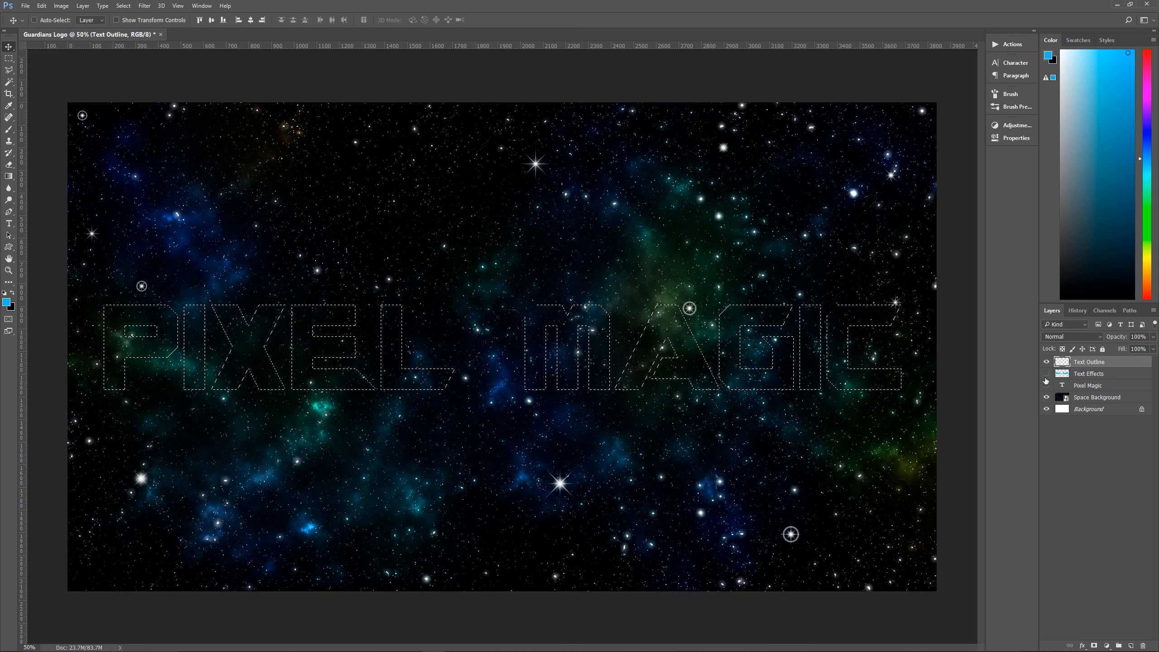
left_click(1046, 375)
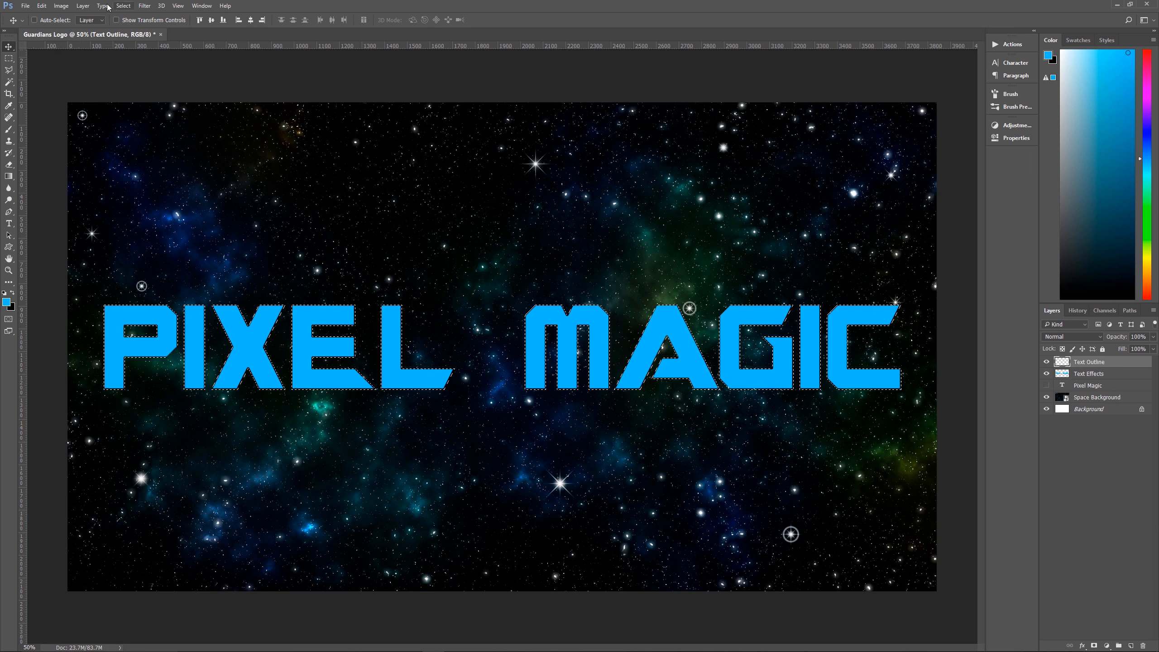
Expand the lettering selection by 5 pixels
left_click(127, 7)
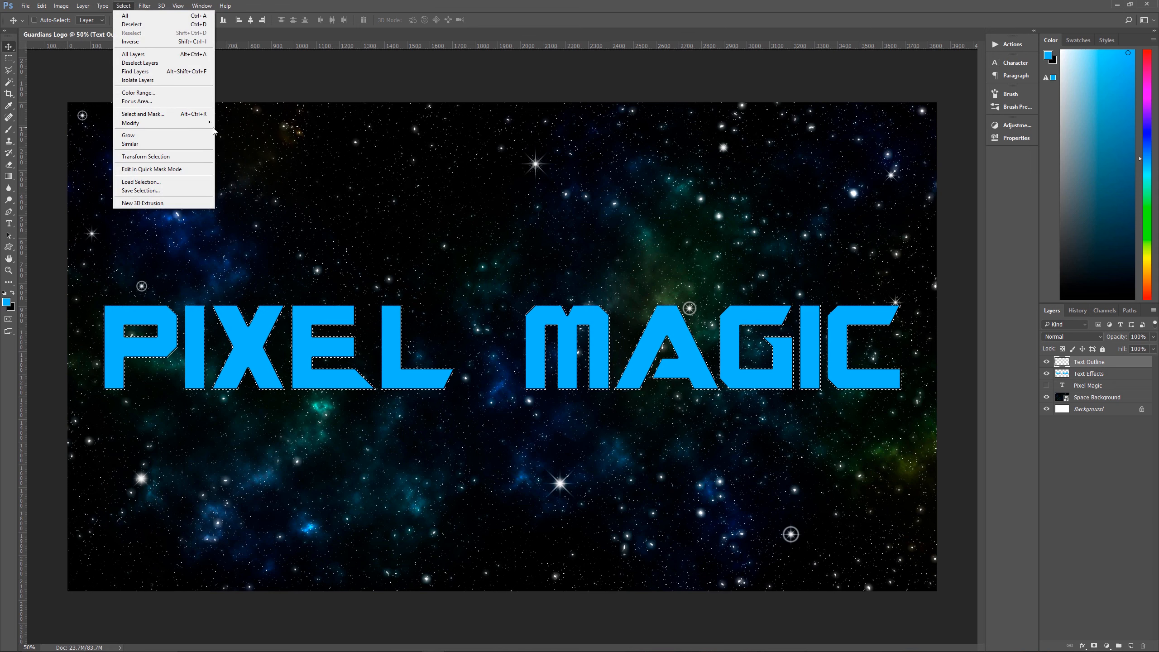
mouse_move(199, 127)
left_click(237, 140)
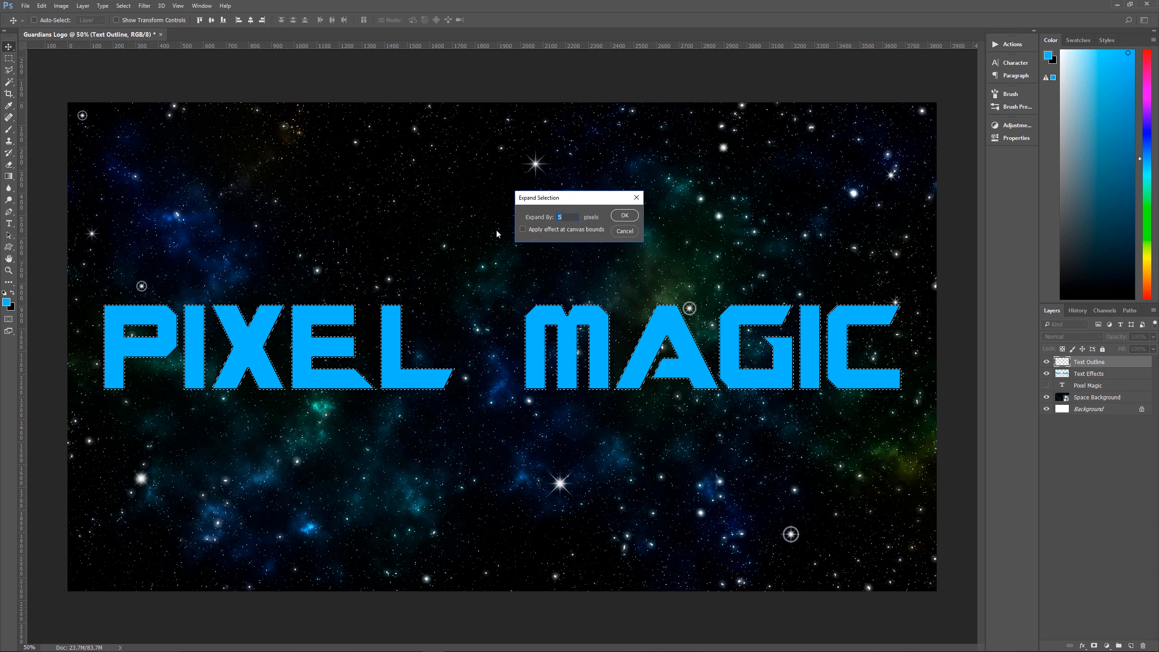
left_click(625, 216)
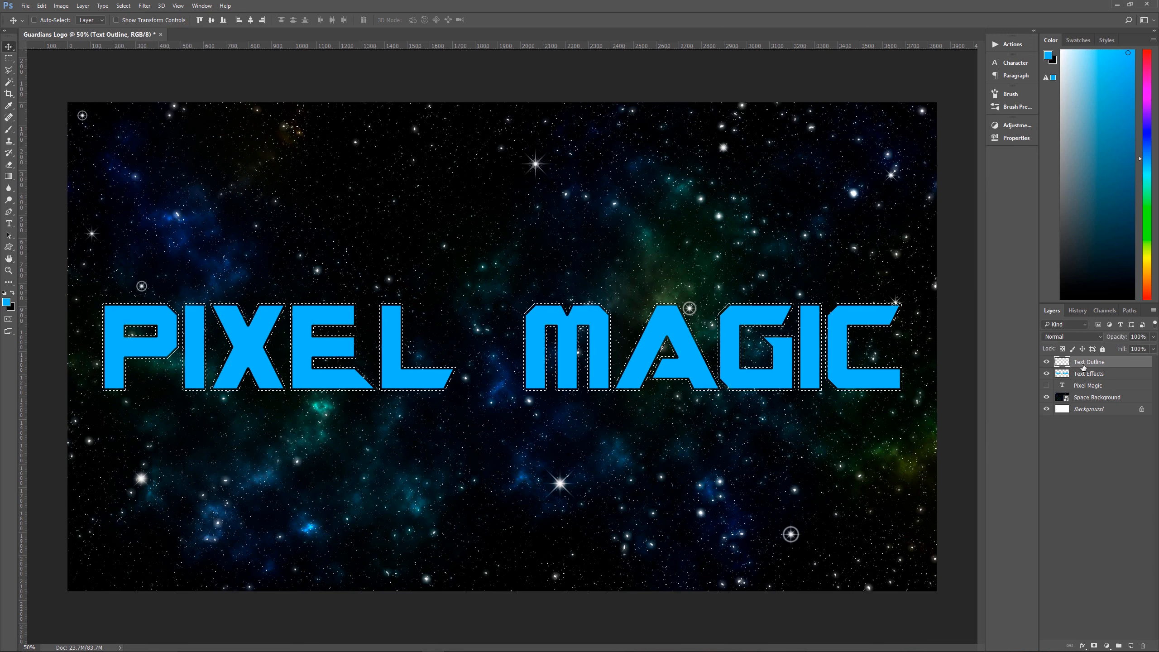
Set the foreground color to bc9c61, then fill the expanded lettering selection on the Text Outline layer with it and deselect
left_click(6, 303)
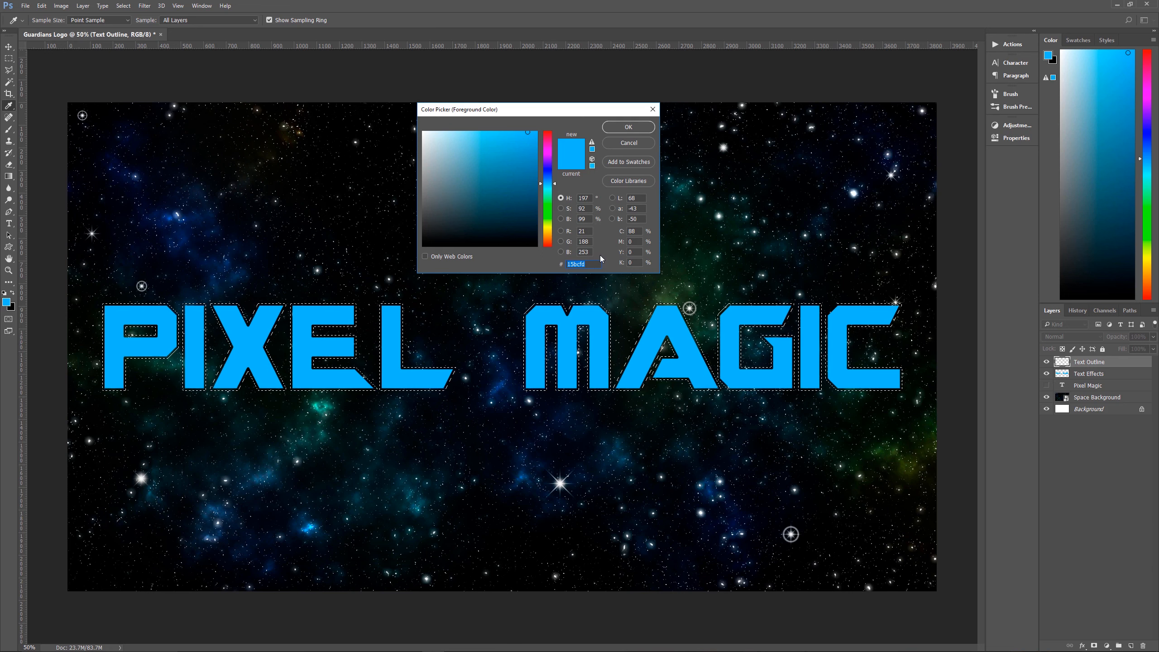
type("bc")
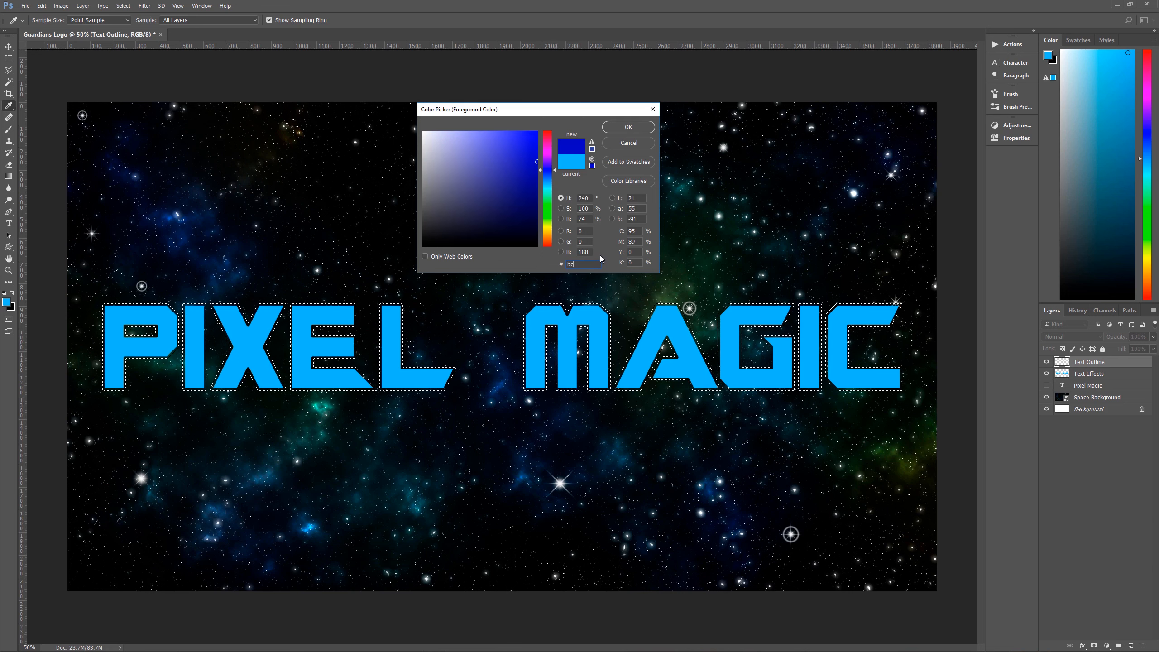
type("9")
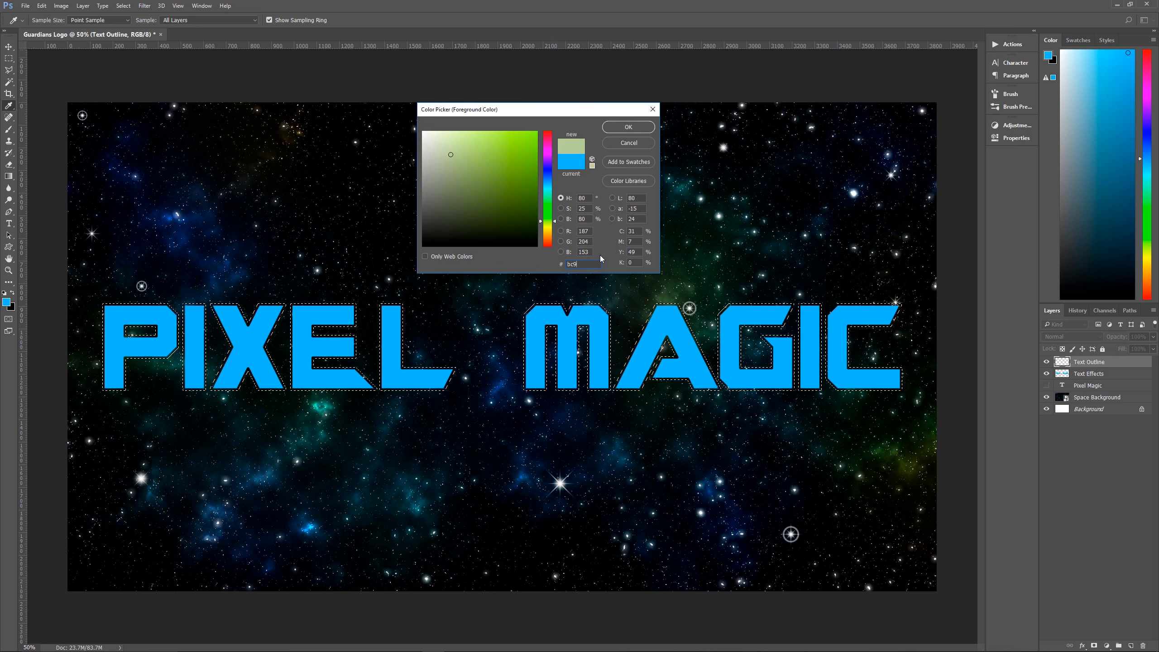
type("c")
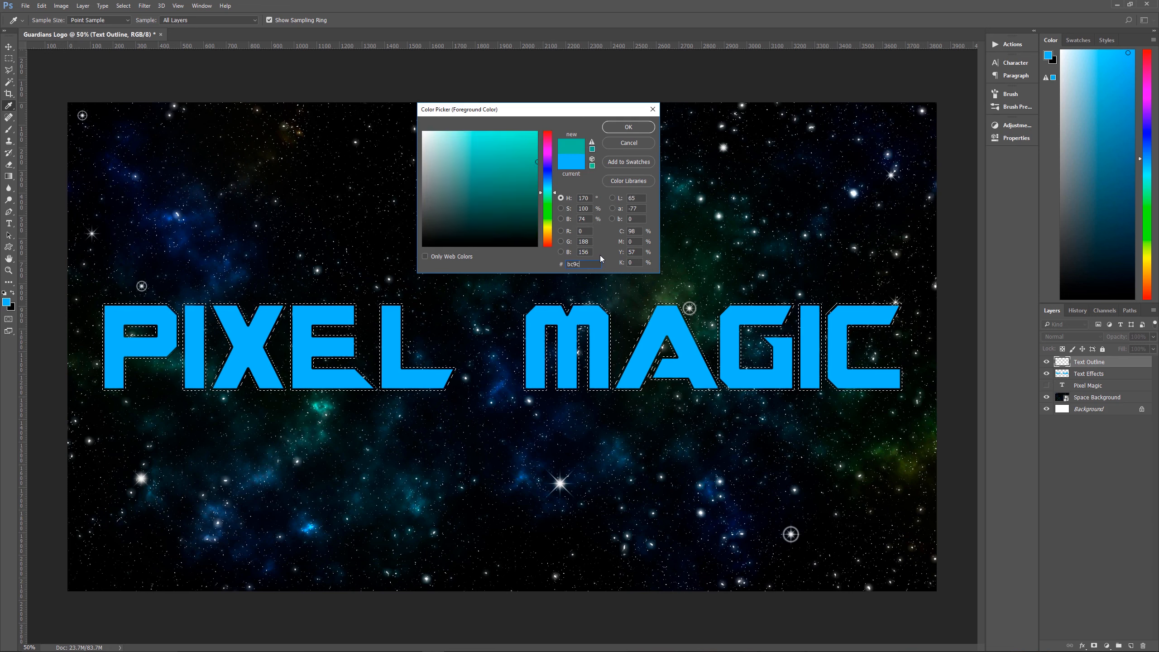
type("6d")
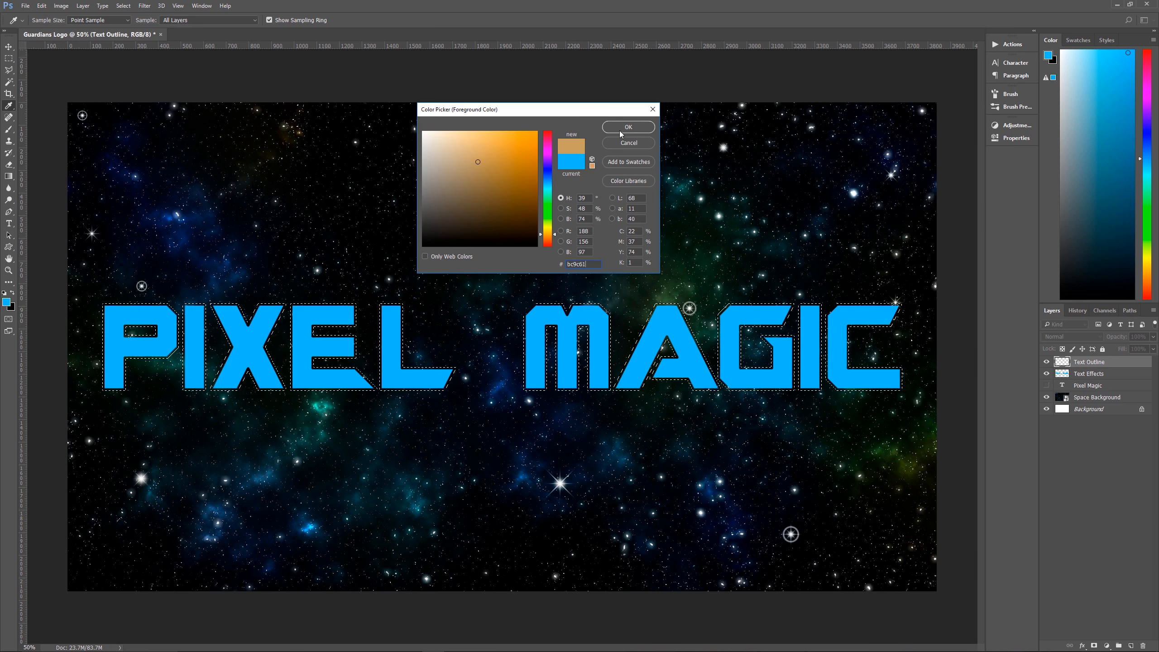
left_click(621, 128)
key("v")
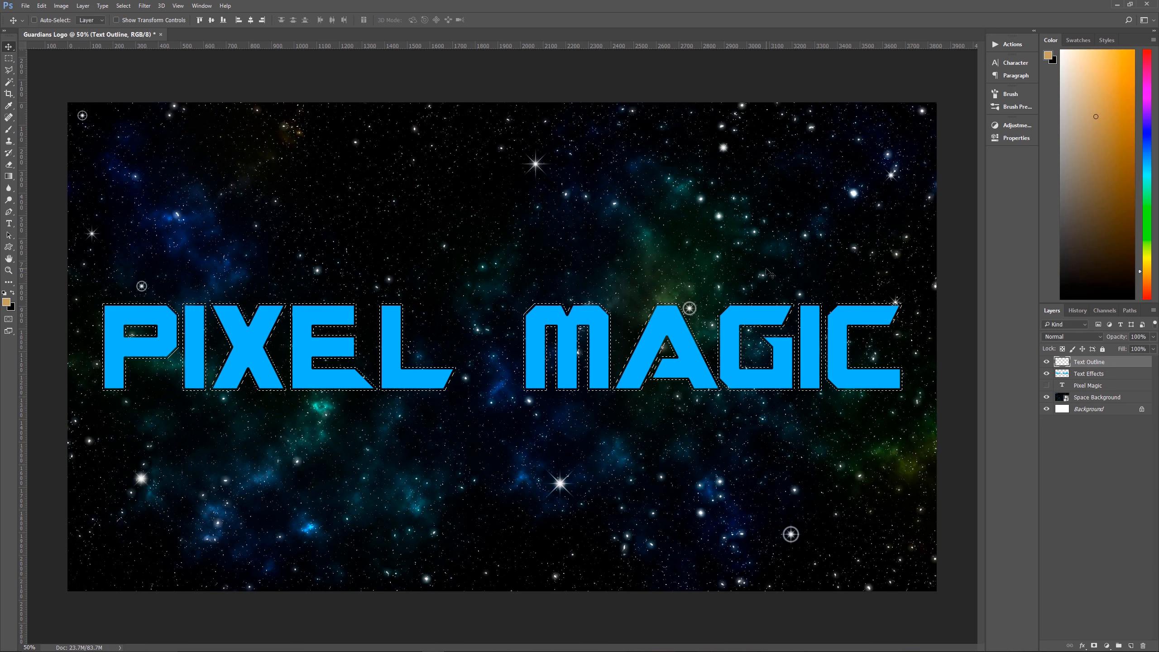
key("alt+BackSpace")
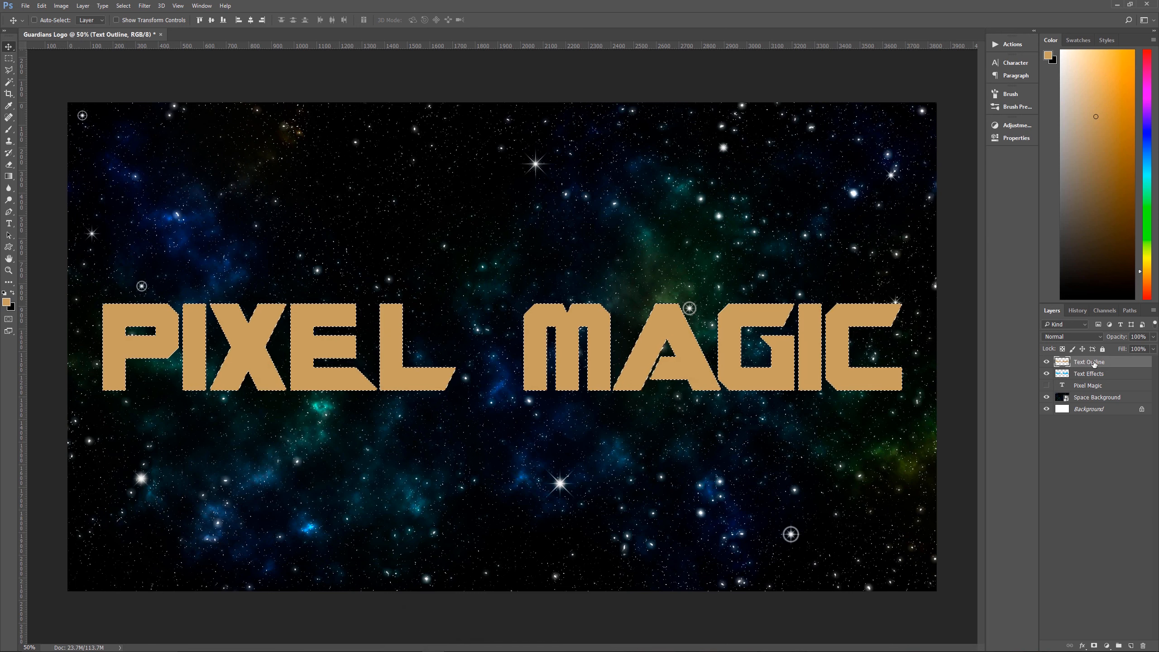
key("ctrl+d")
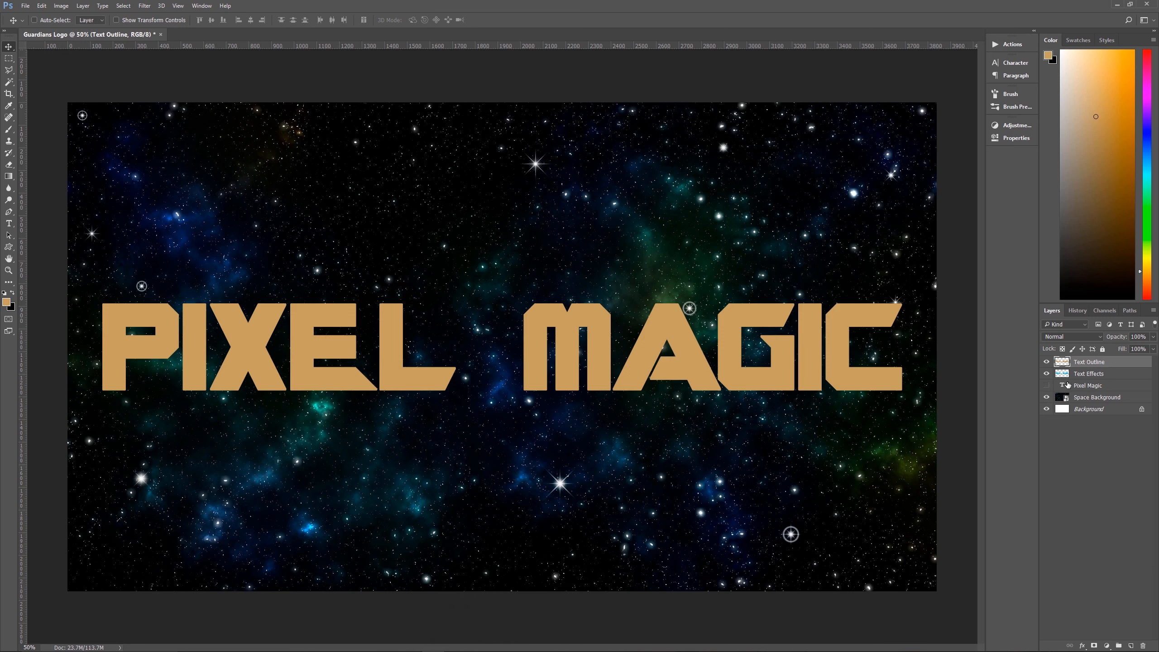
Delete the Background layer, and reorder the layers with Pixel Magic below Space Background and Text Effects above Text Outline
left_click_drag(1085, 387, 1143, 648)
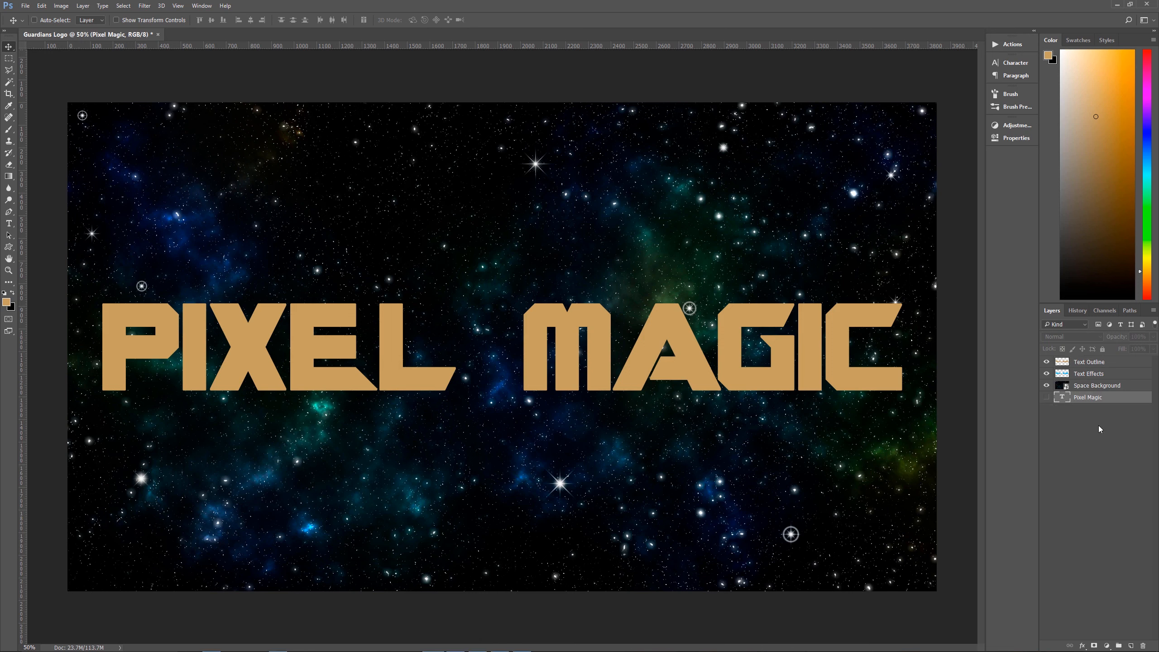
left_click(1083, 374)
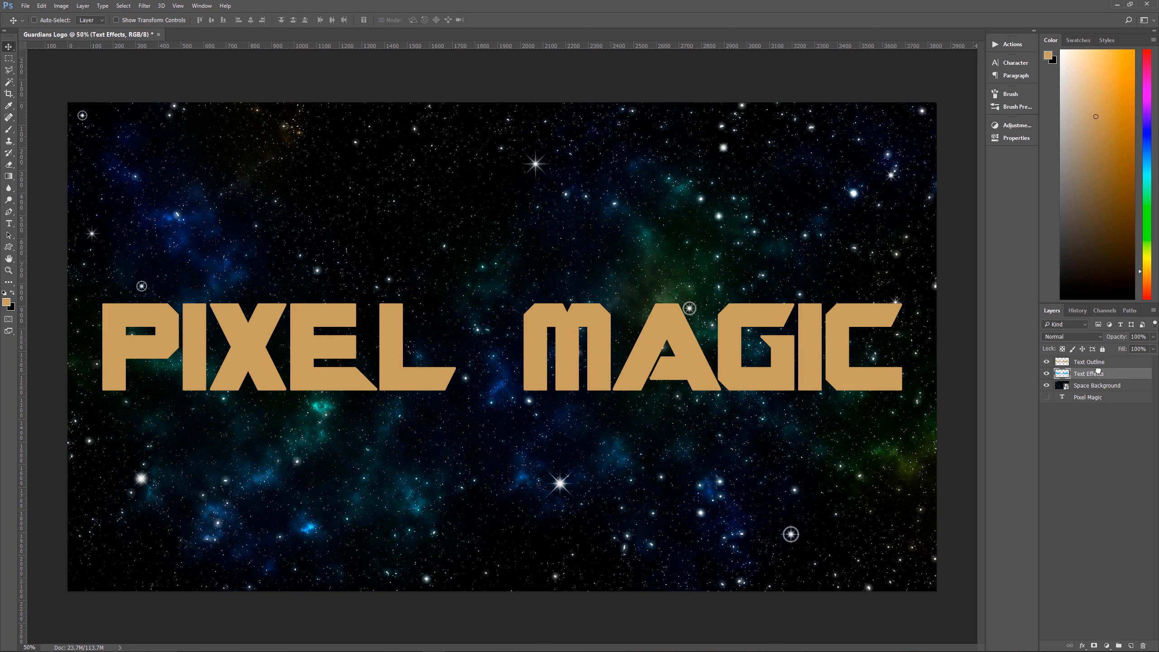
left_click_drag(1097, 371, 1097, 361)
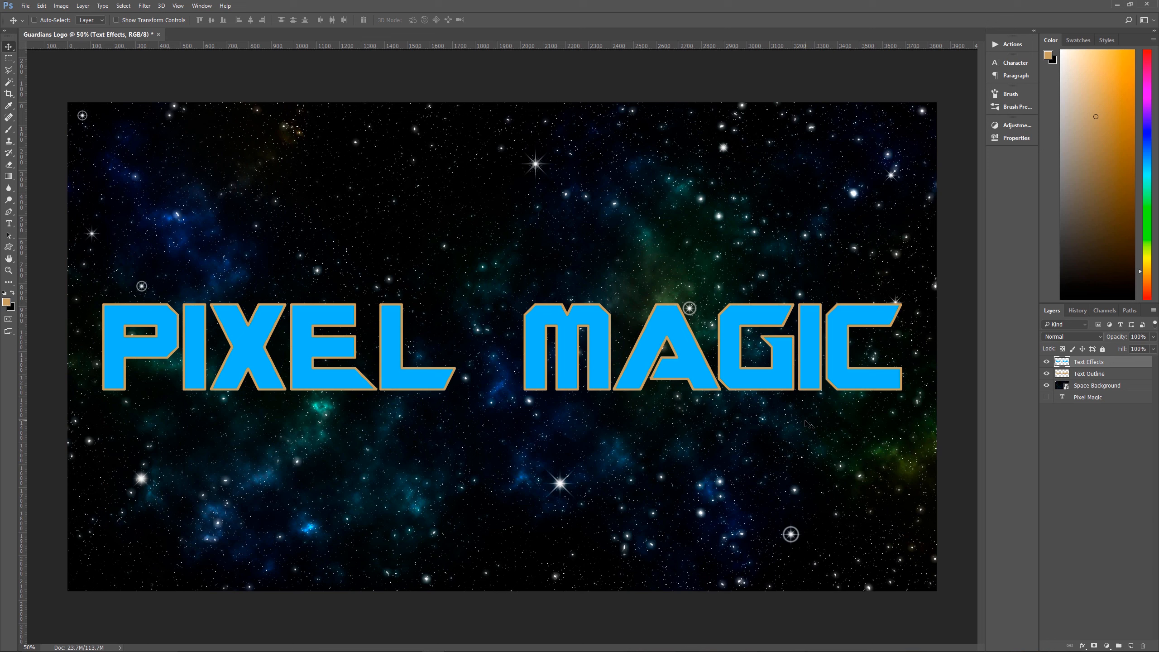
Add a Bevel & Emboss style to the Text Outline layer and open its gloss contour presets
left_click(1101, 376)
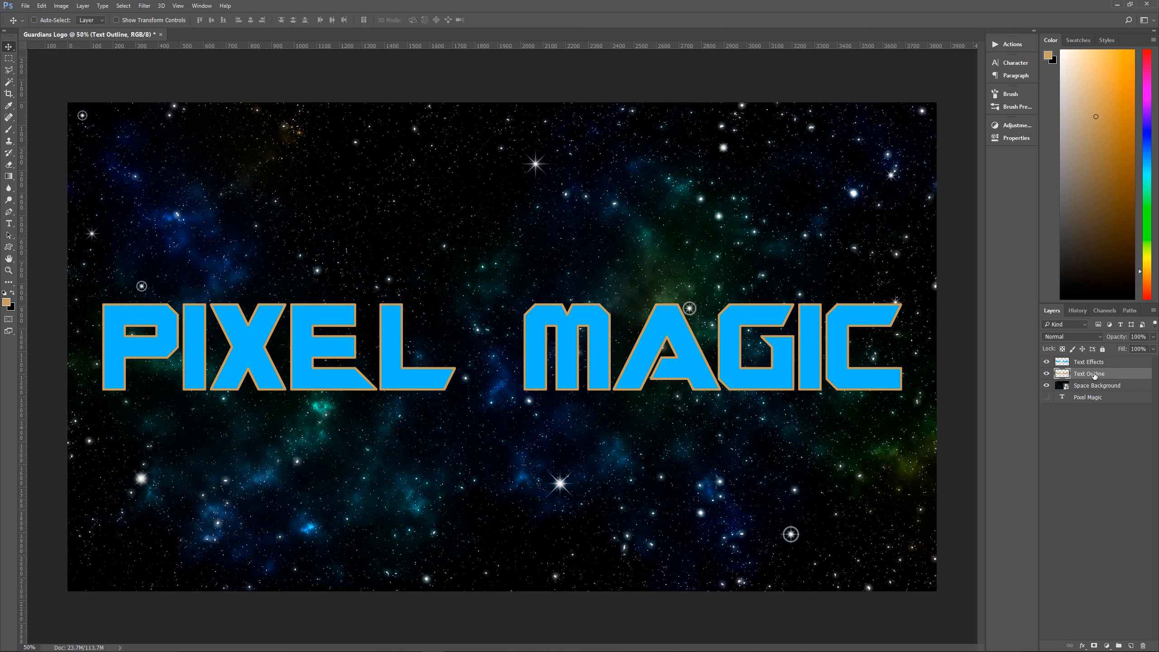
left_click(1084, 647)
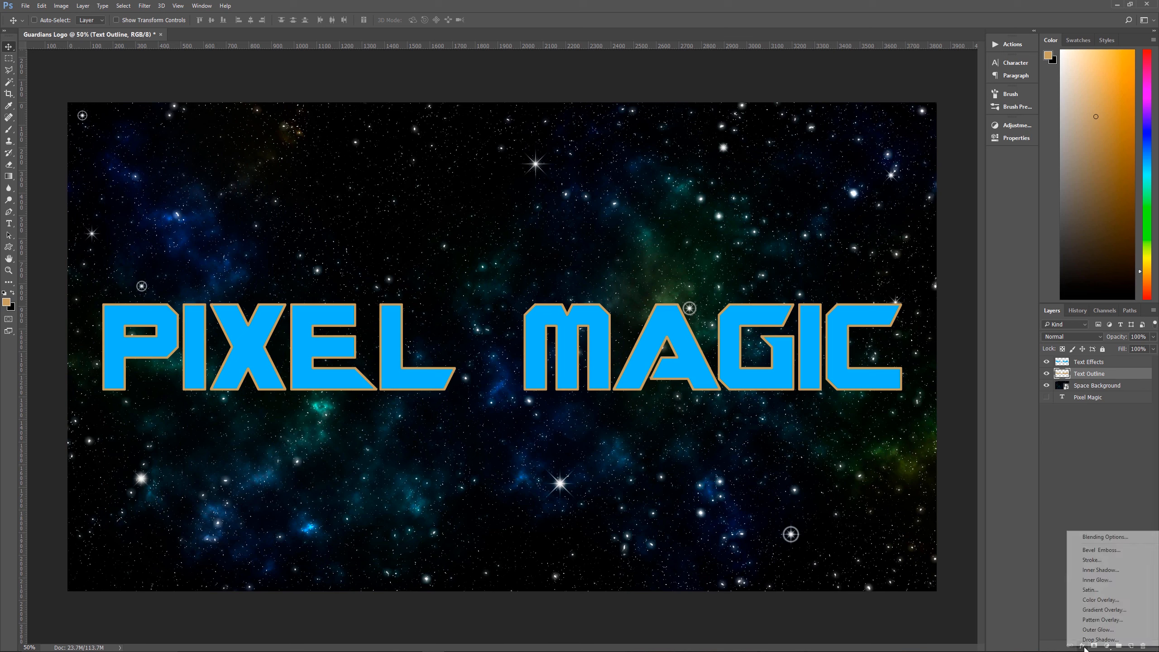
left_click(1110, 552)
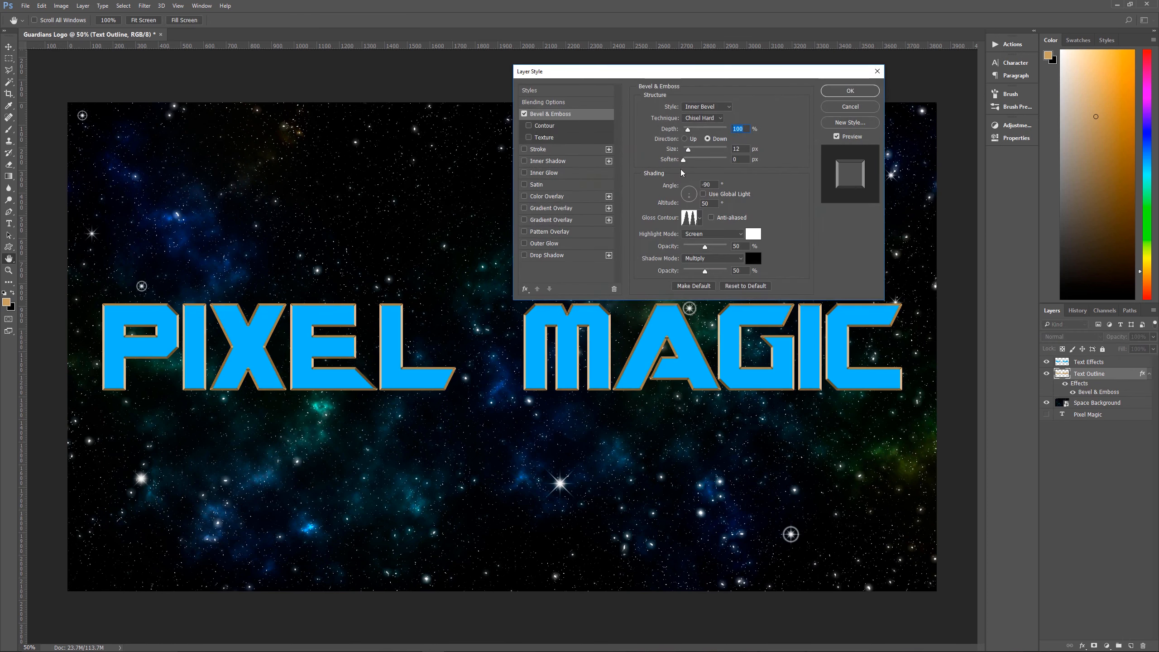
left_click_drag(714, 75, 519, 38)
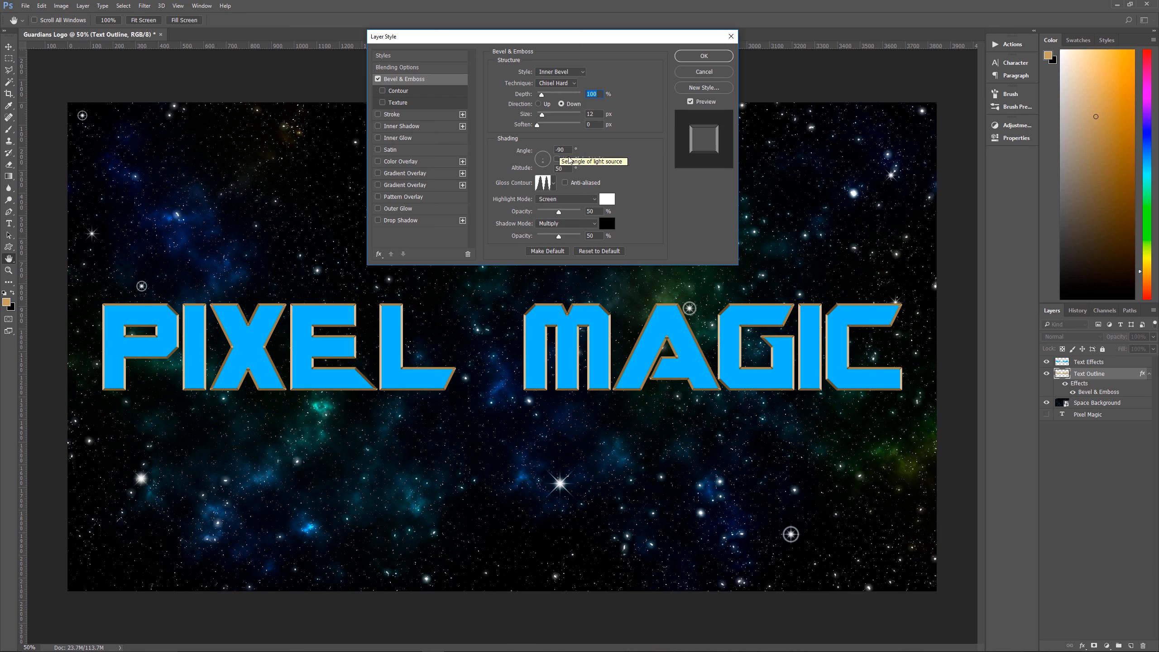
left_click(553, 184)
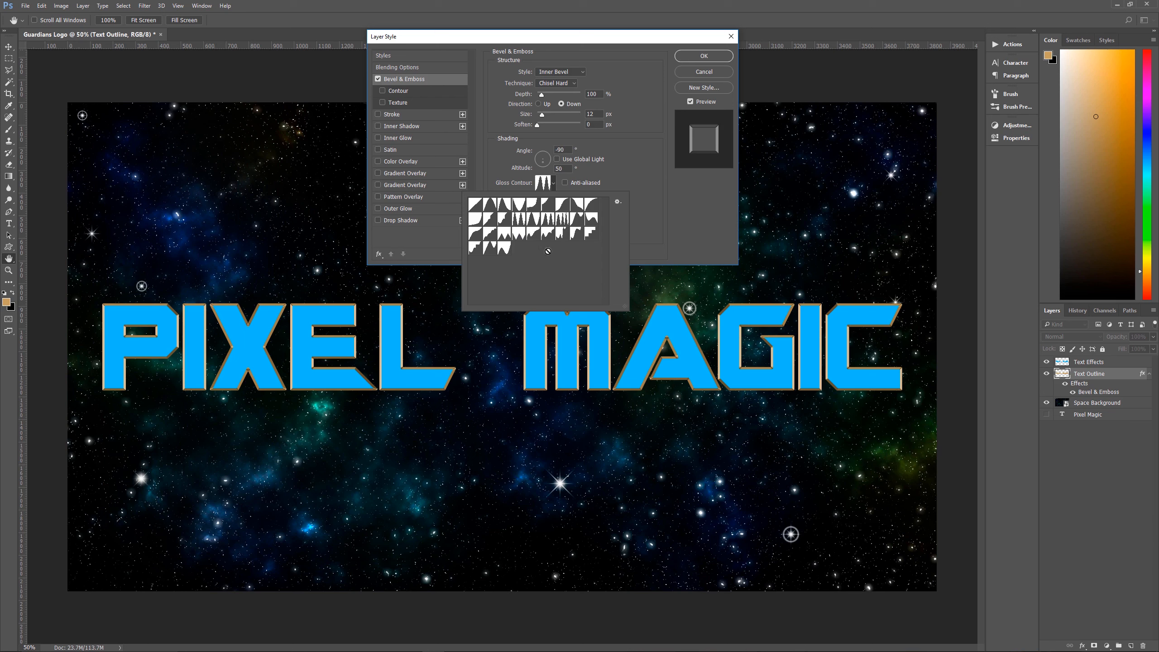
left_click(619, 201)
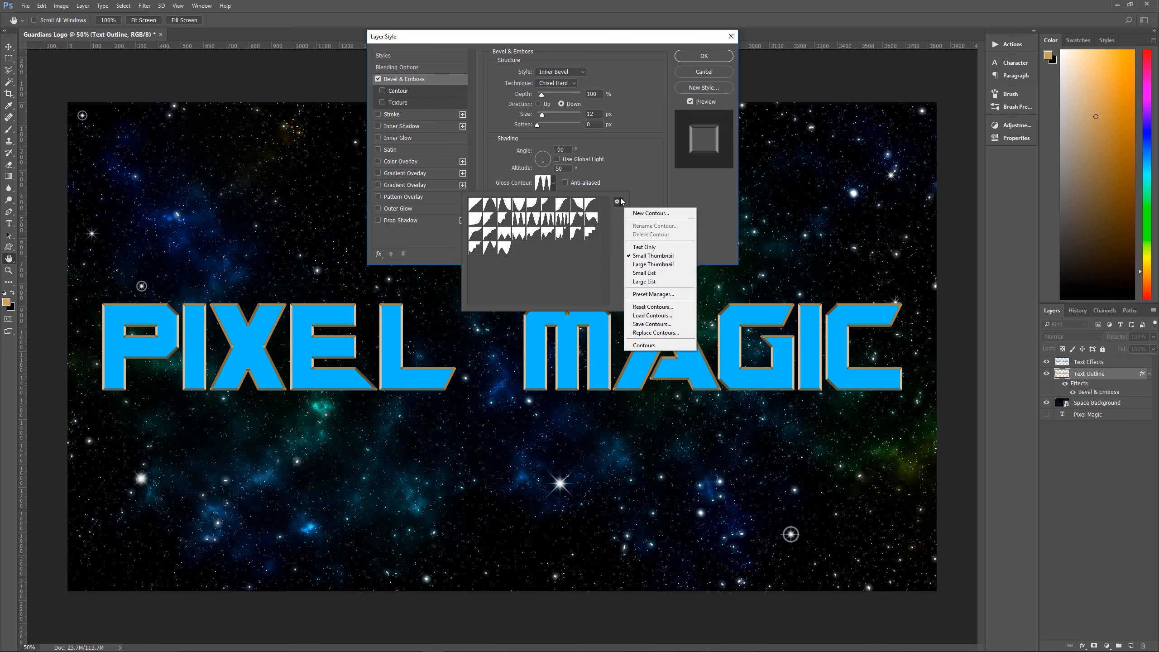
left_click(661, 319)
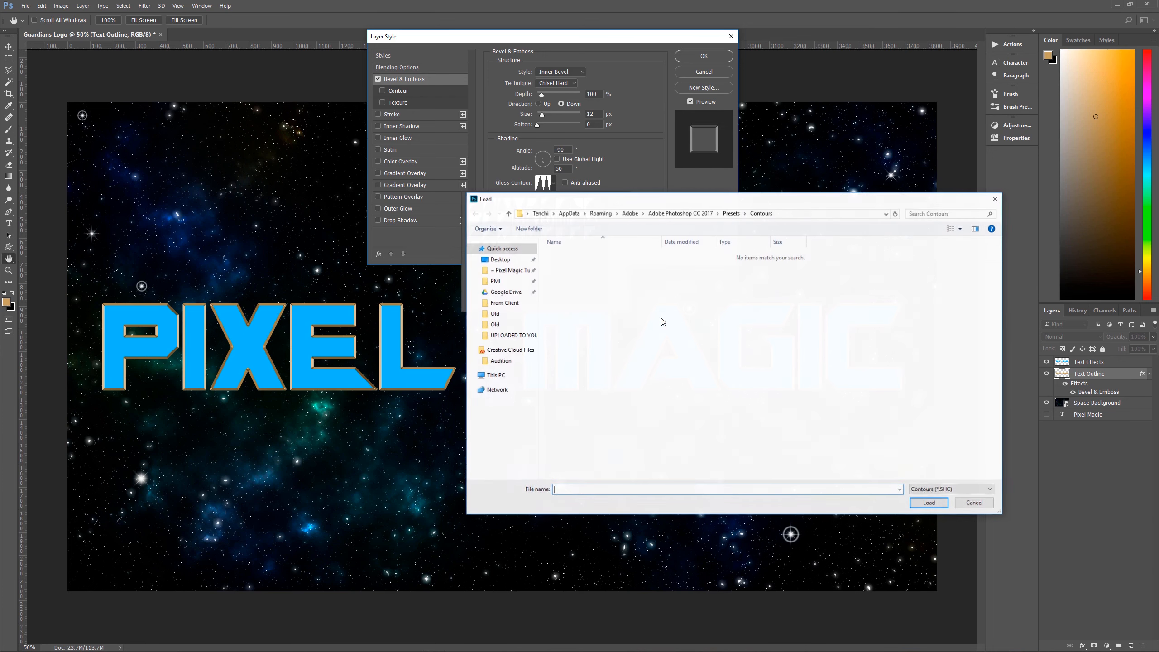
left_click(996, 201)
Replace the contour presets with the default Contours set and choose the triple-peaked gloss contour for the bevel
left_click(618, 201)
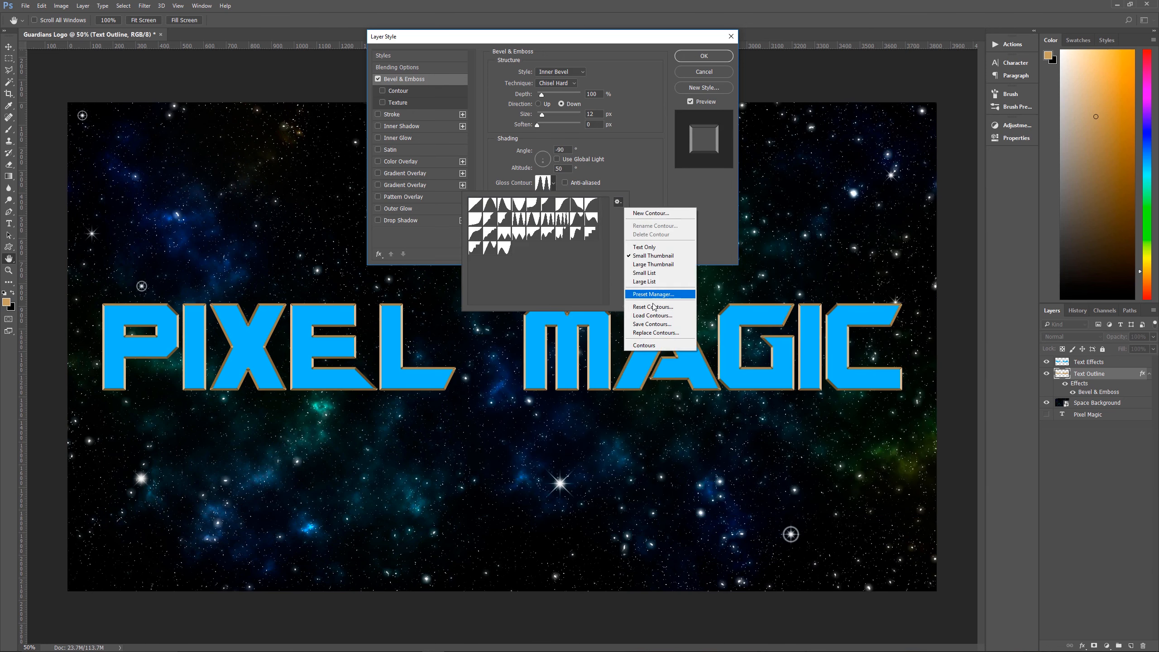
left_click(655, 349)
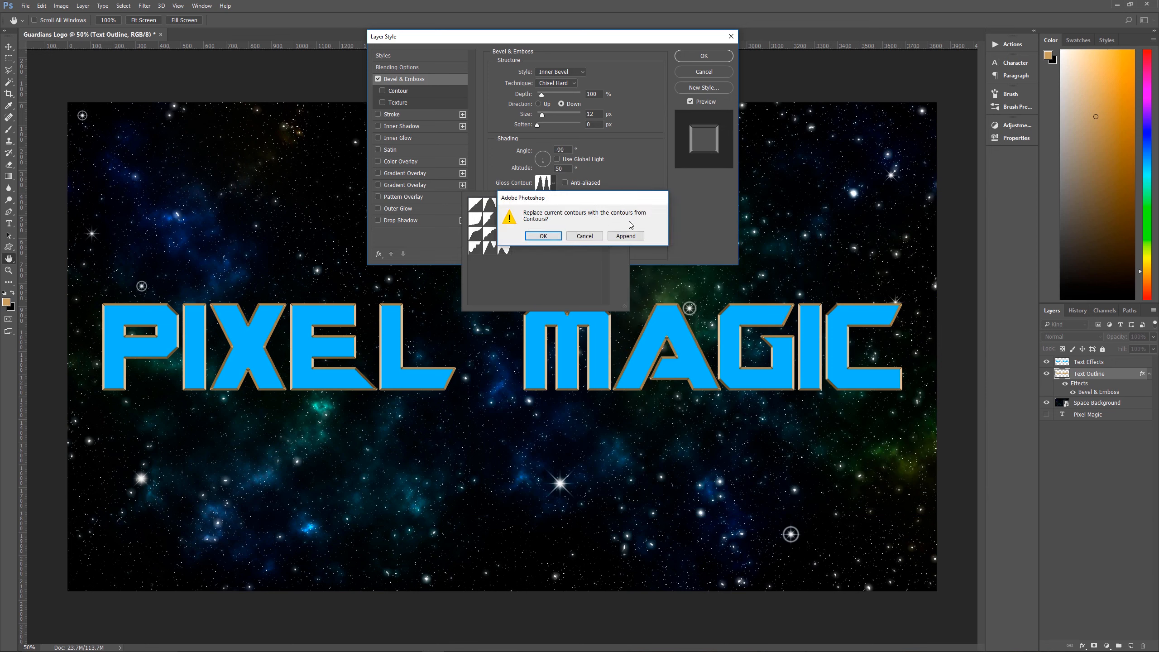
left_click(543, 236)
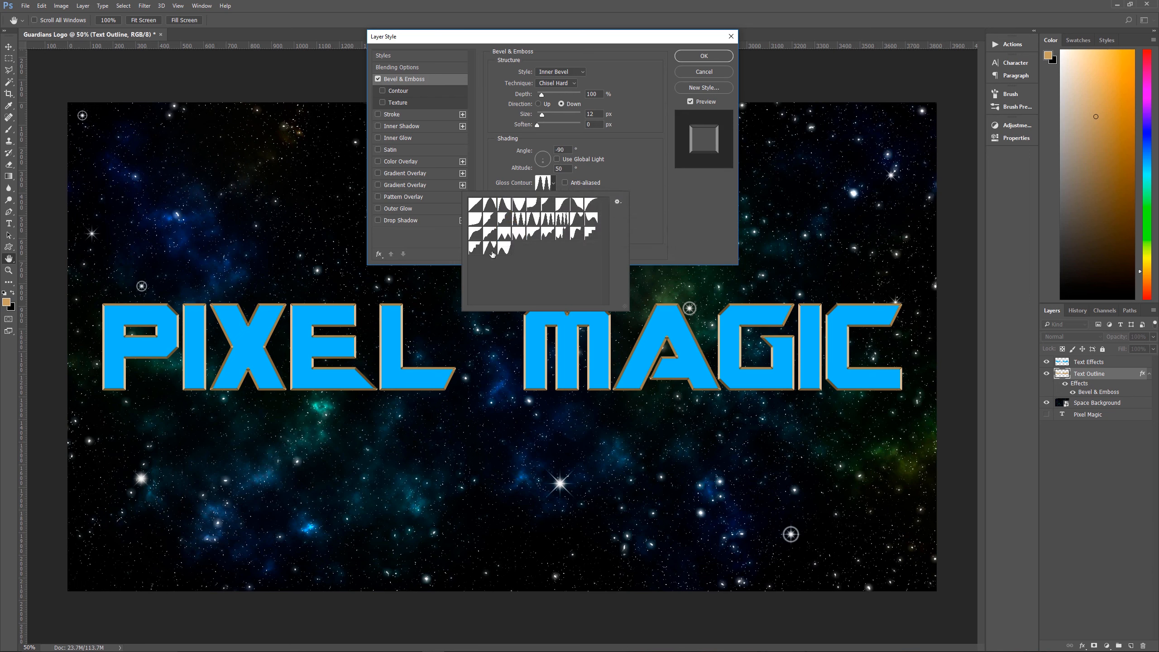
left_click(551, 221)
left_click(624, 187)
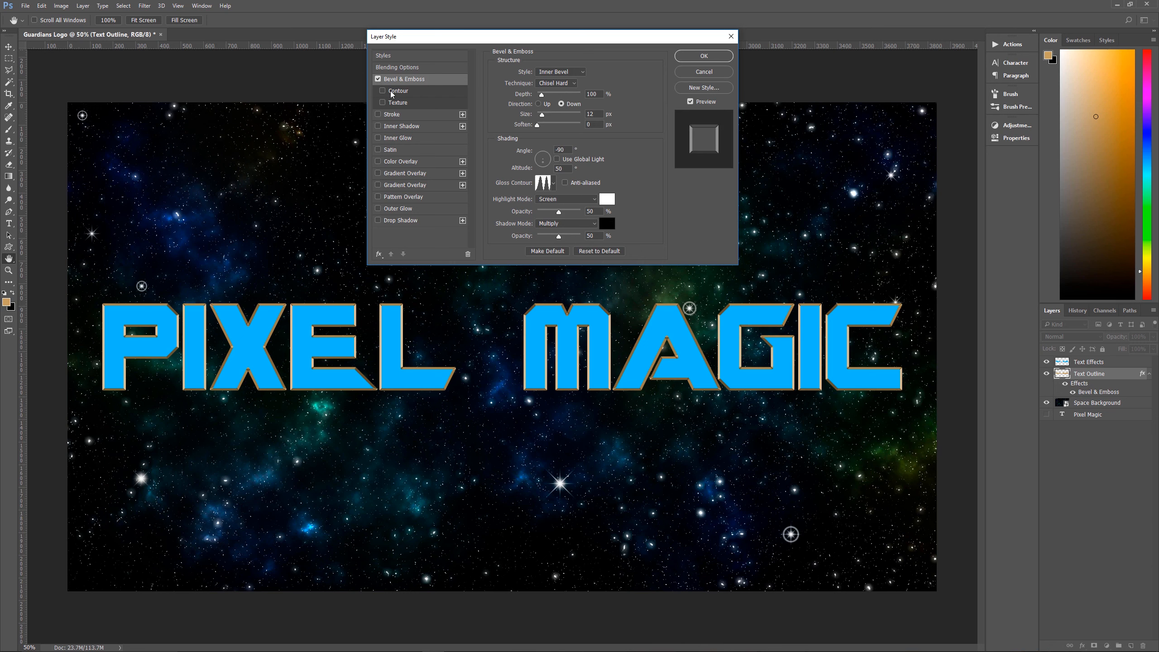
Enable the Contour and Texture options for the Text Outline layer's bevel
left_click(382, 91)
left_click(400, 92)
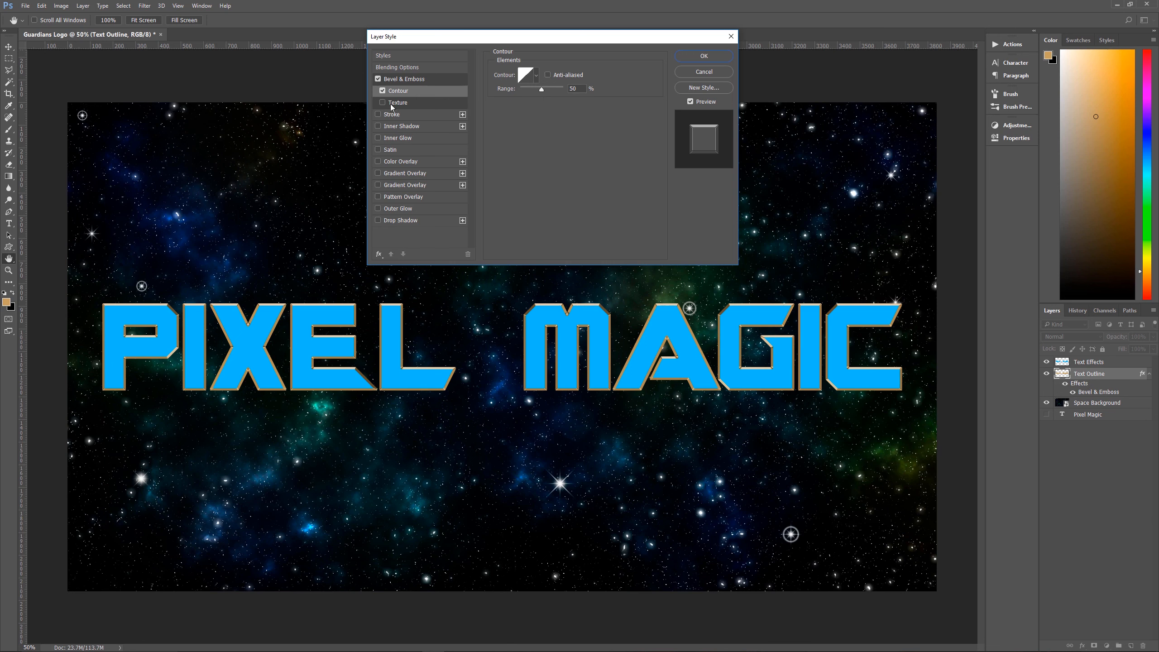
left_click(412, 103)
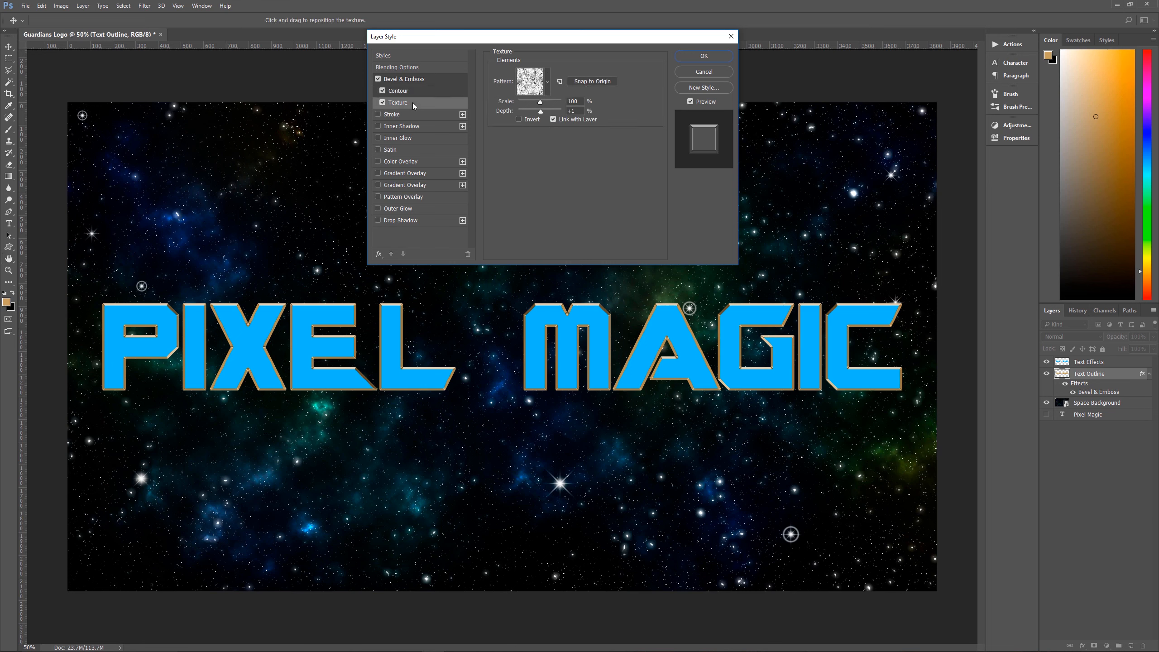
left_click(549, 82)
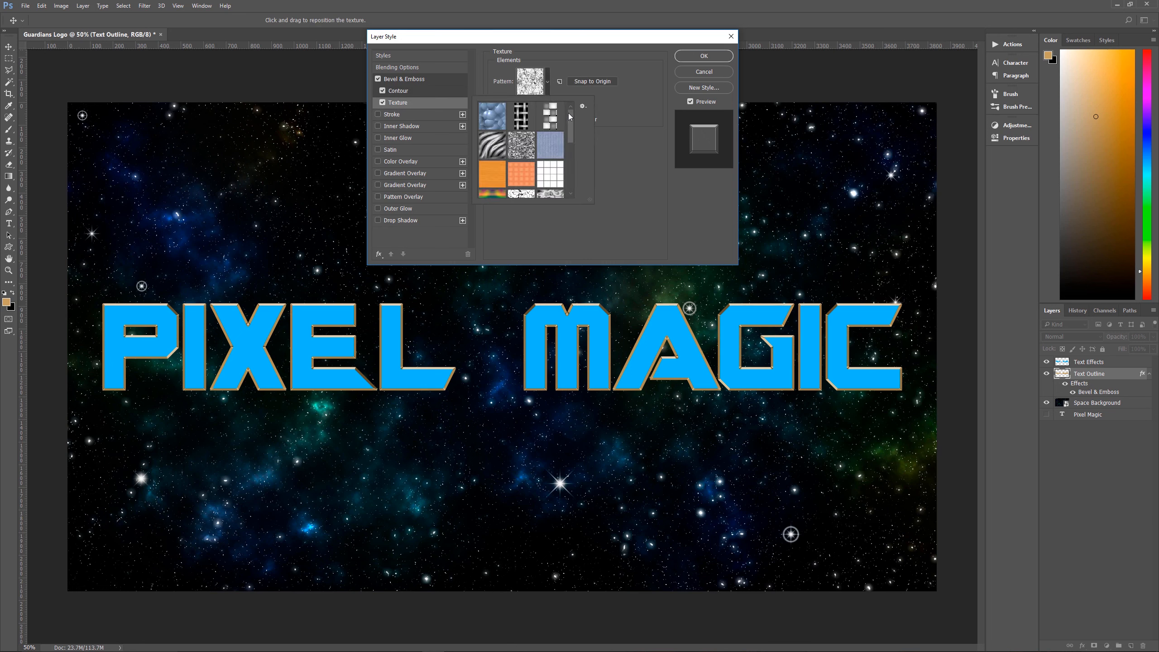
left_click(561, 69)
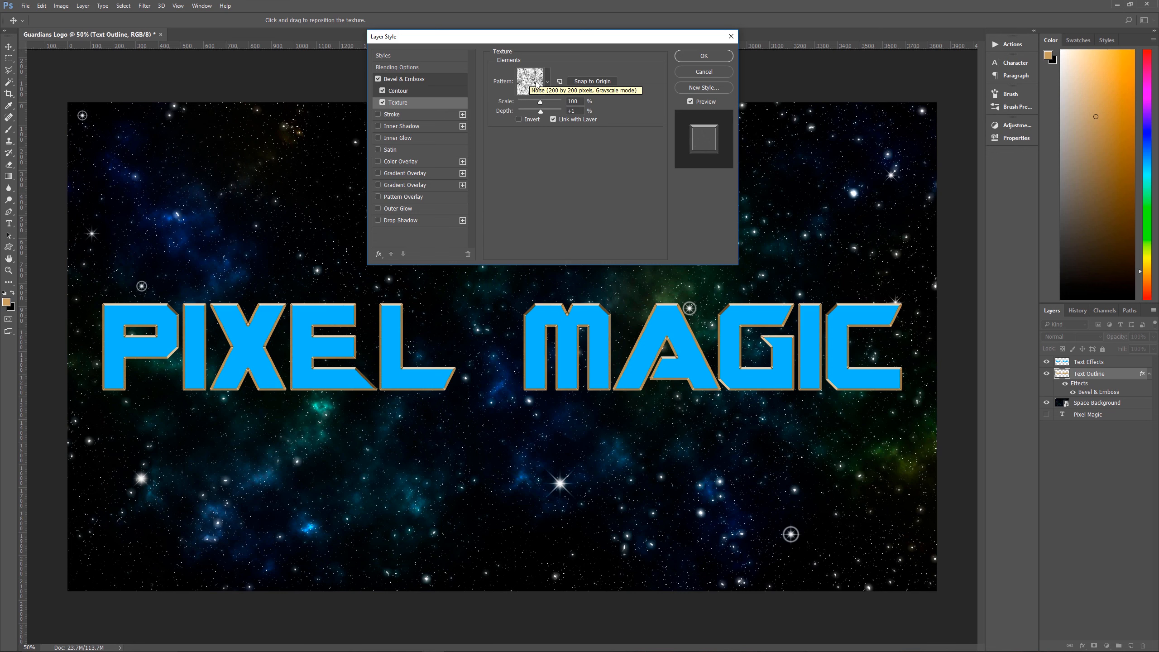
left_click(548, 83)
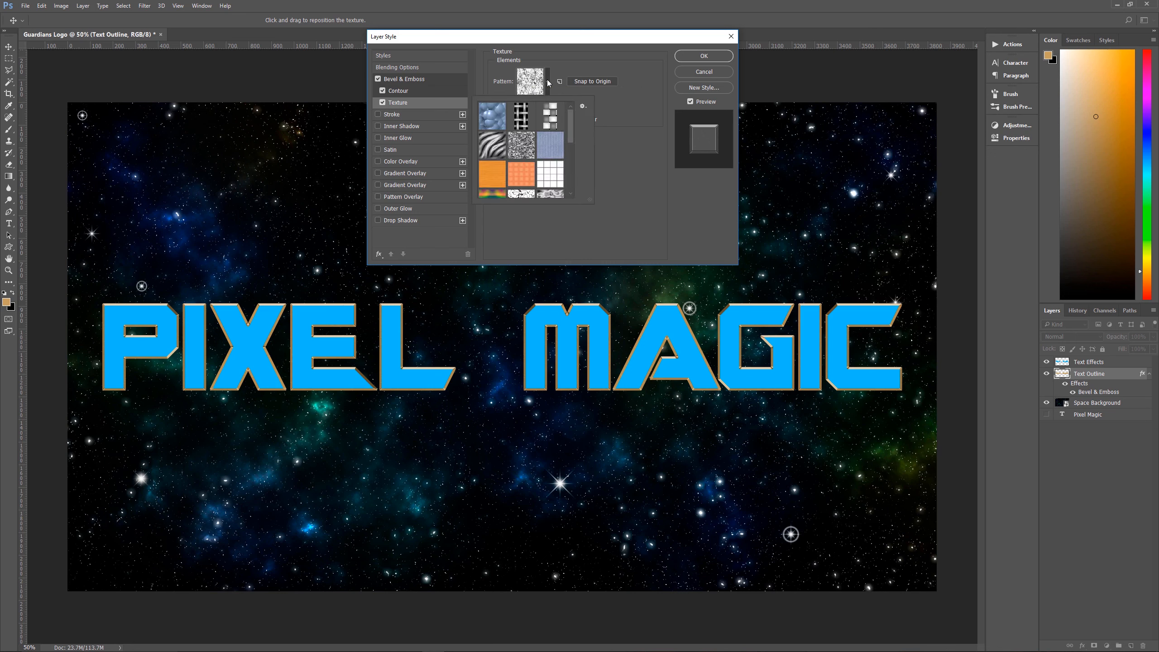
left_click(548, 82)
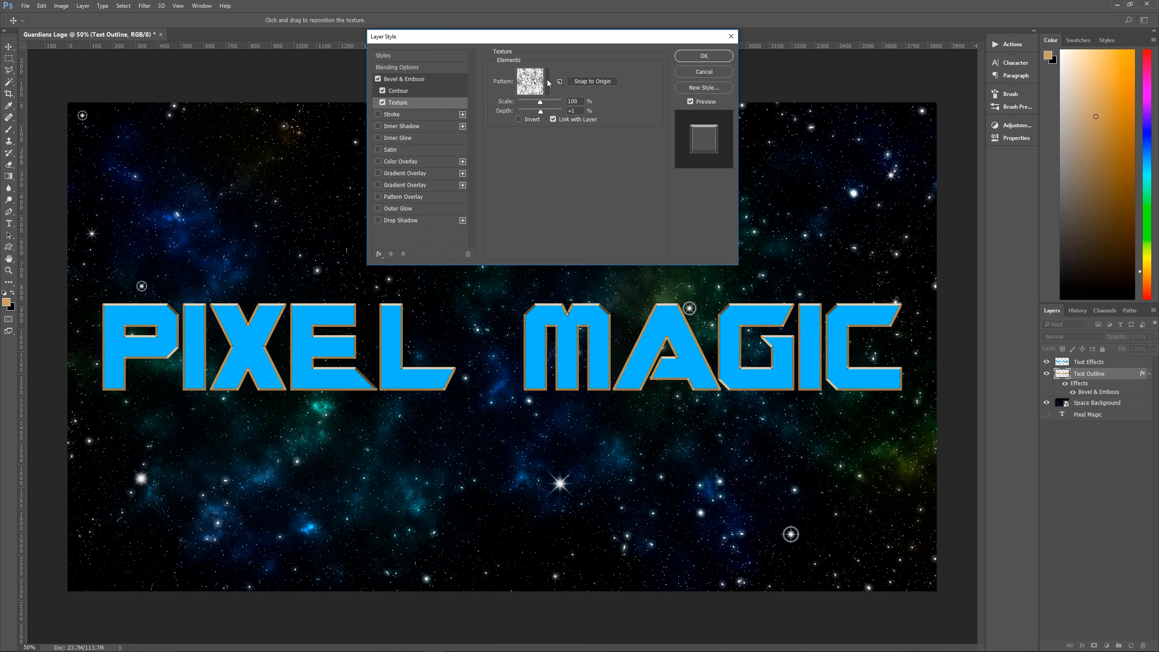
Replace the texture pattern presets with the Texture Fill set and locate the Noise pattern, keeping it as the bevel's texture
left_click(547, 83)
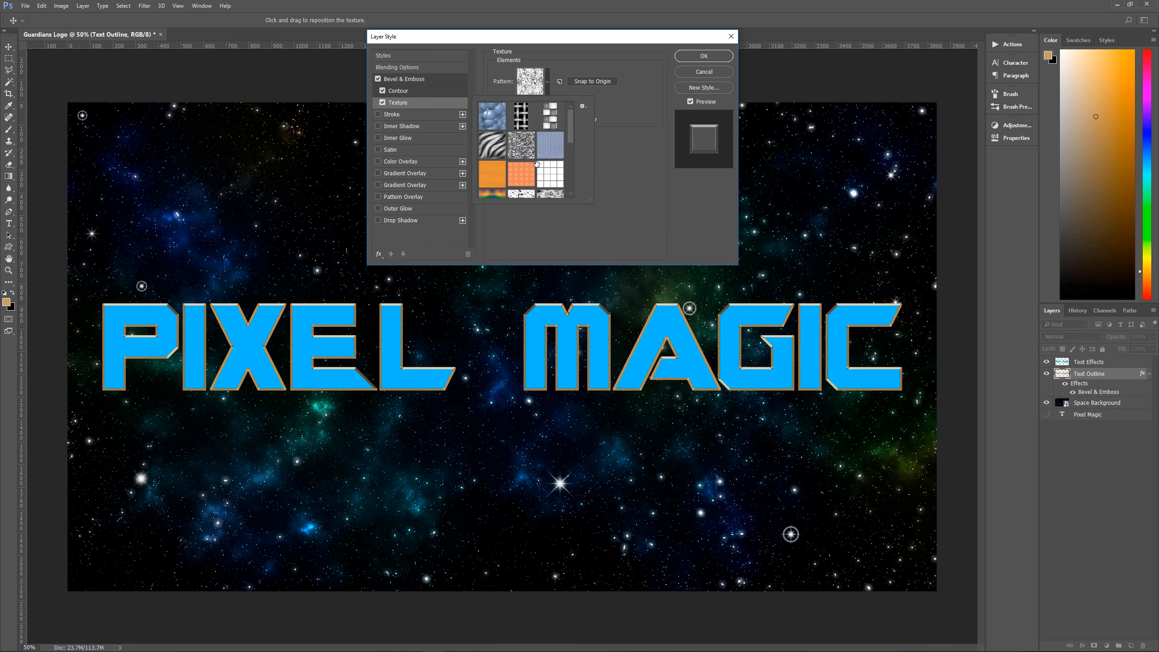
left_click(583, 107)
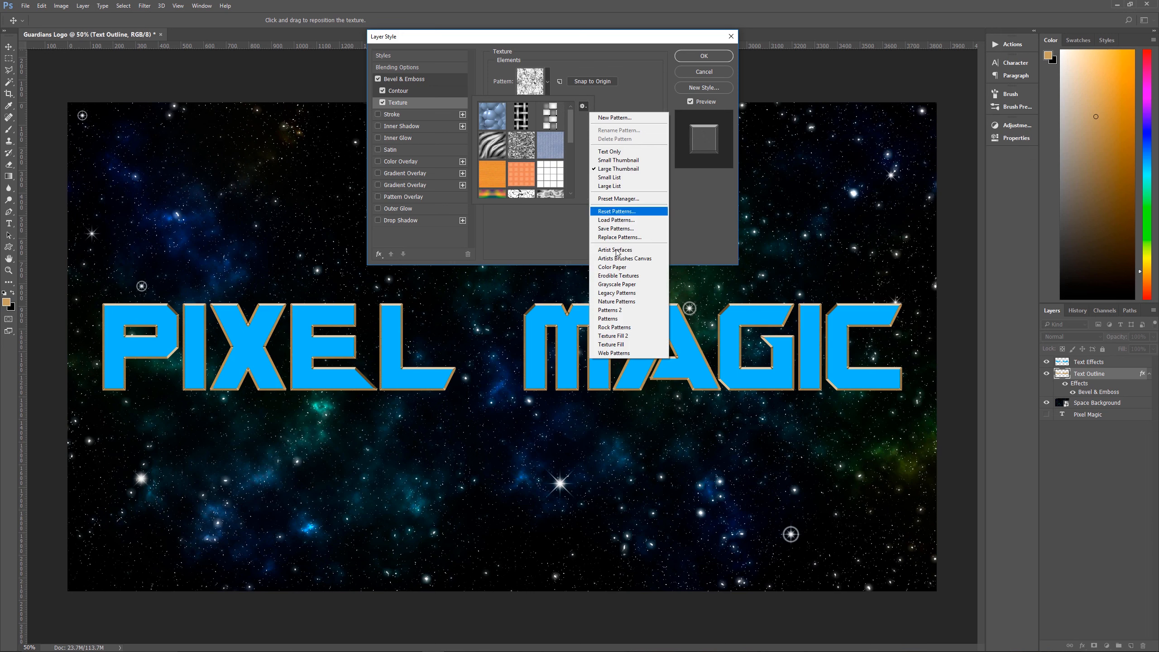
left_click(623, 346)
left_click(548, 236)
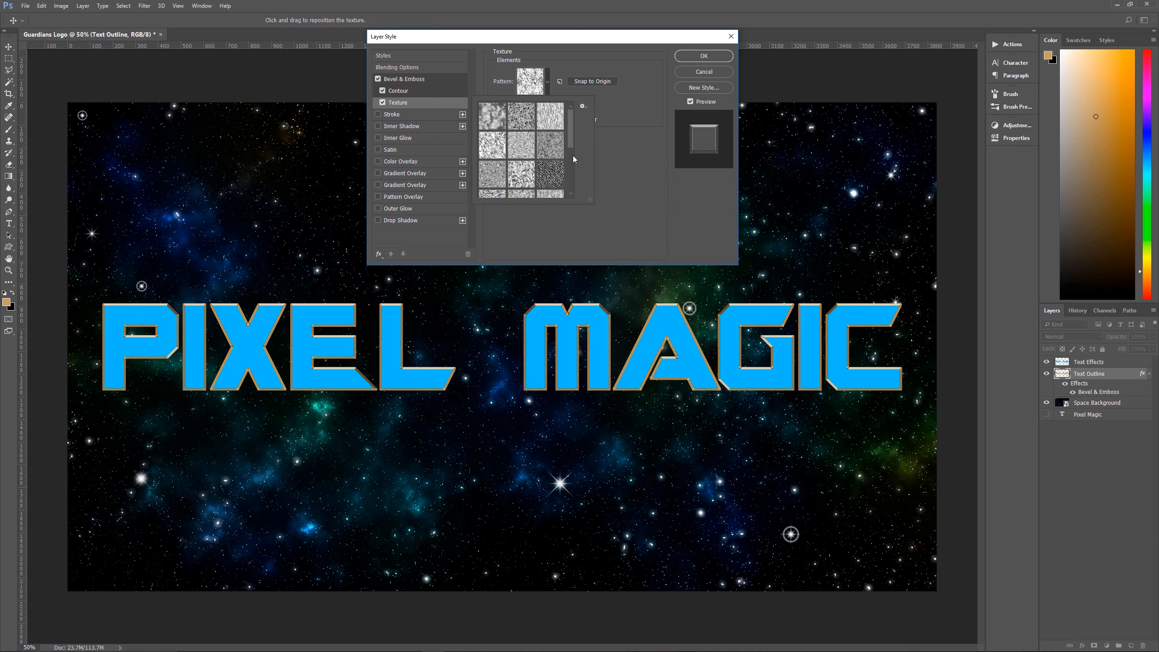
left_click_drag(569, 133, 569, 140)
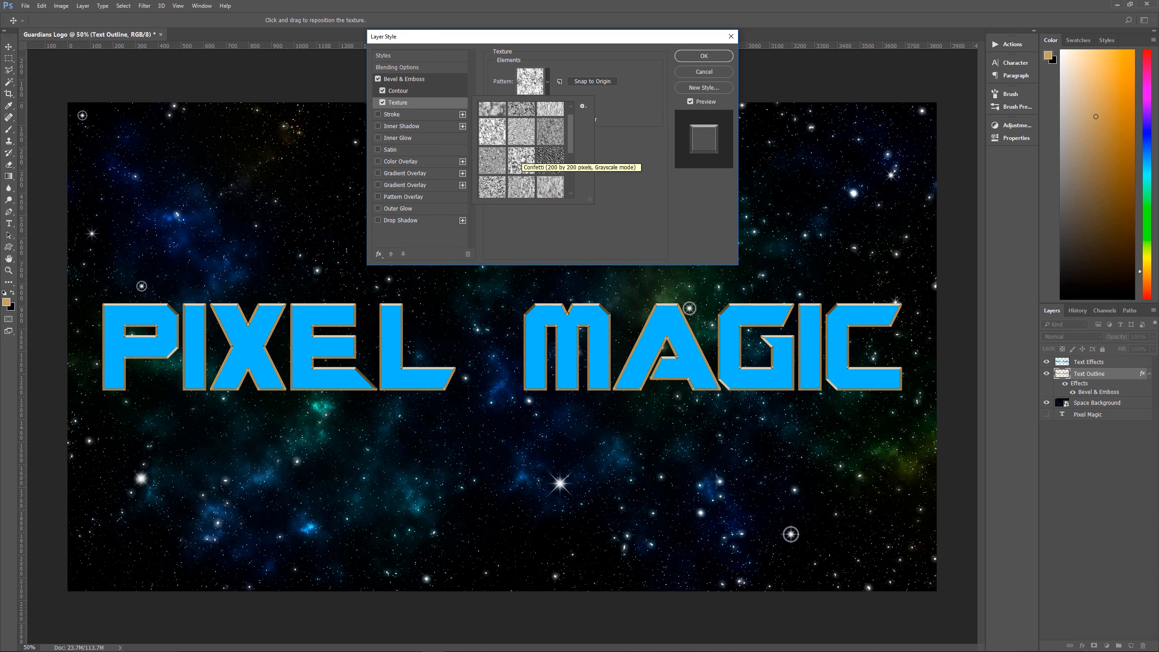
left_click_drag(570, 139, 572, 179)
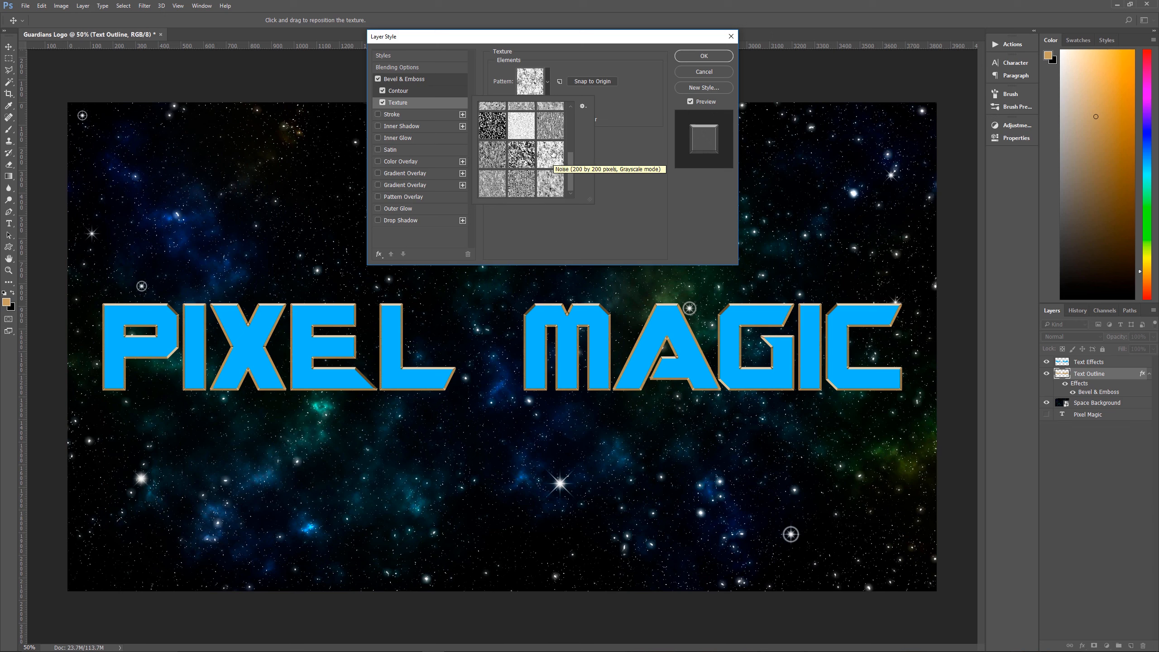
left_click(617, 118)
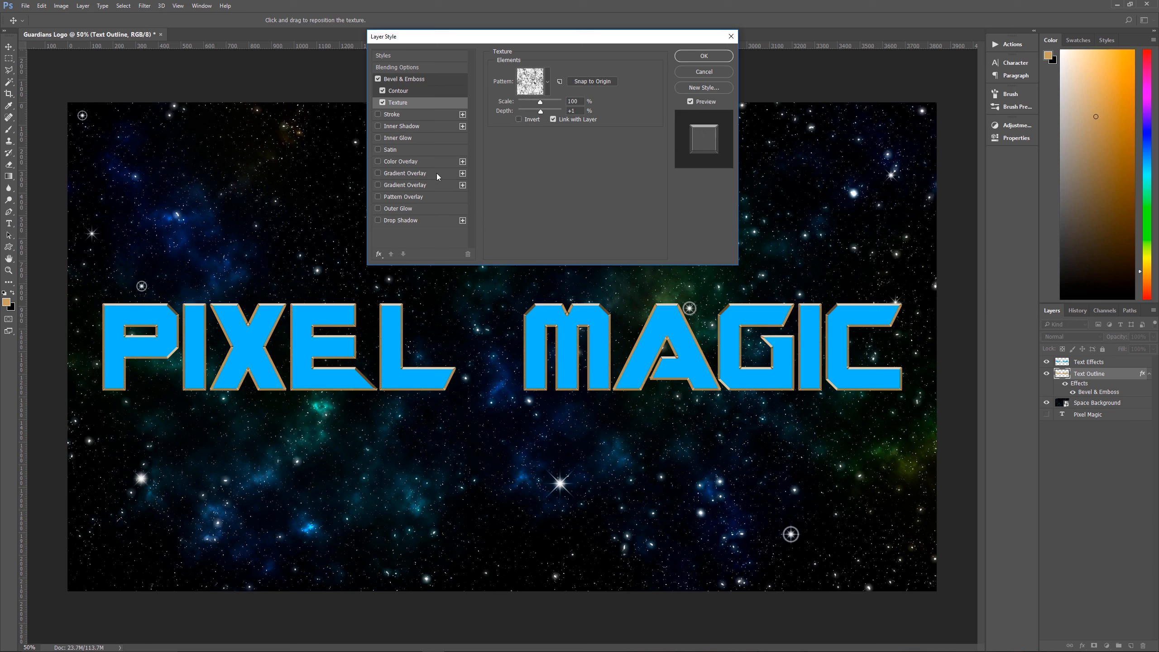
Enable the first Gradient Overlay using Lighter Color at 60% opacity with a linear yellow-to-black gradient, checking its color stops
left_click(395, 173)
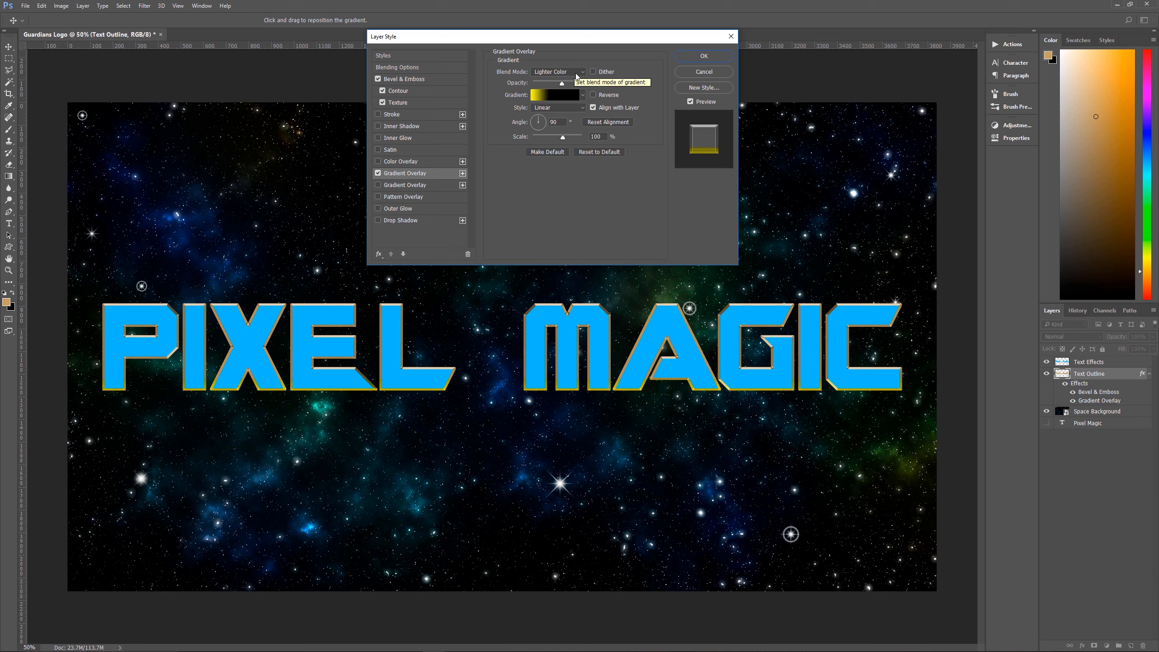
left_click(569, 99)
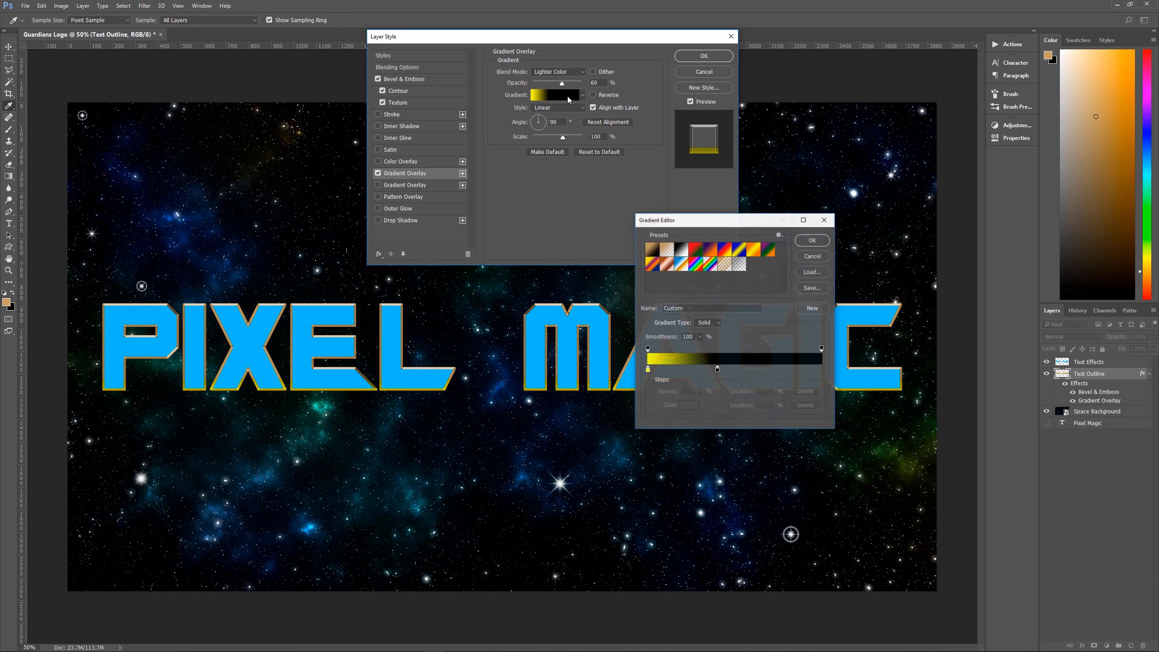
left_click(647, 371)
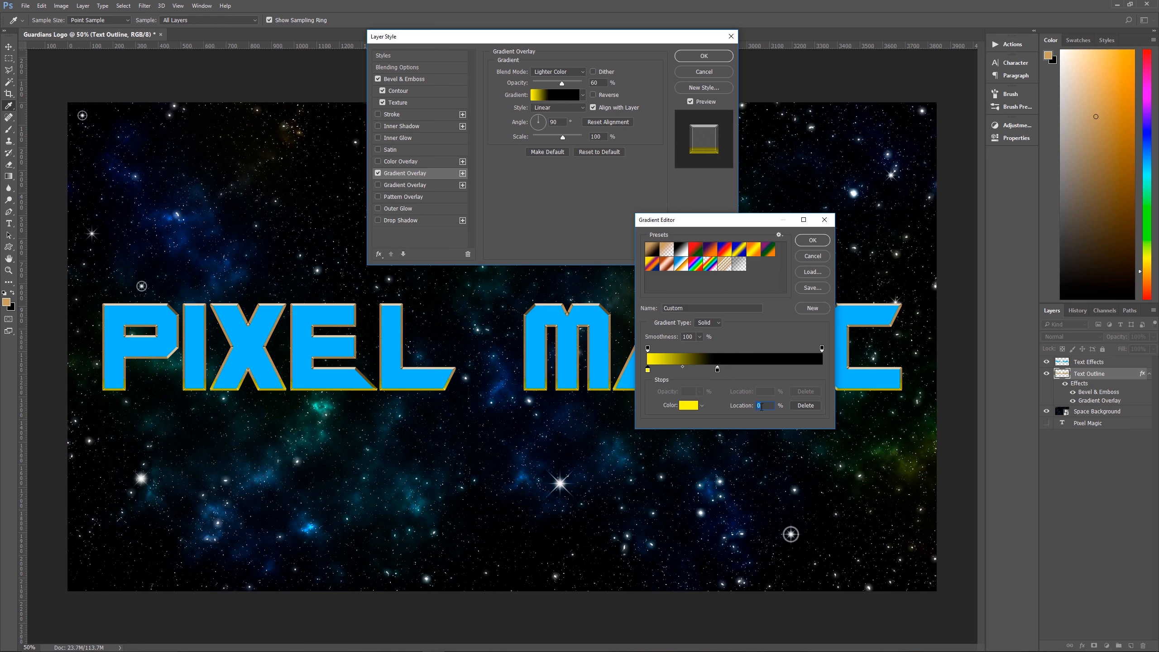
left_click(692, 405)
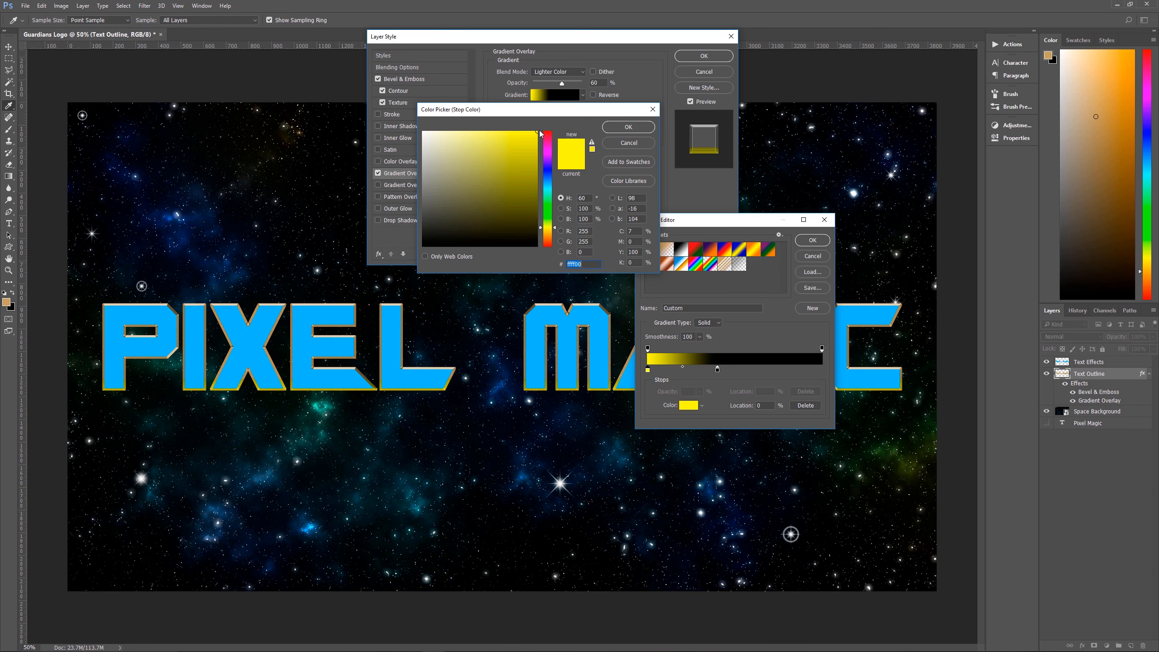
left_click(629, 127)
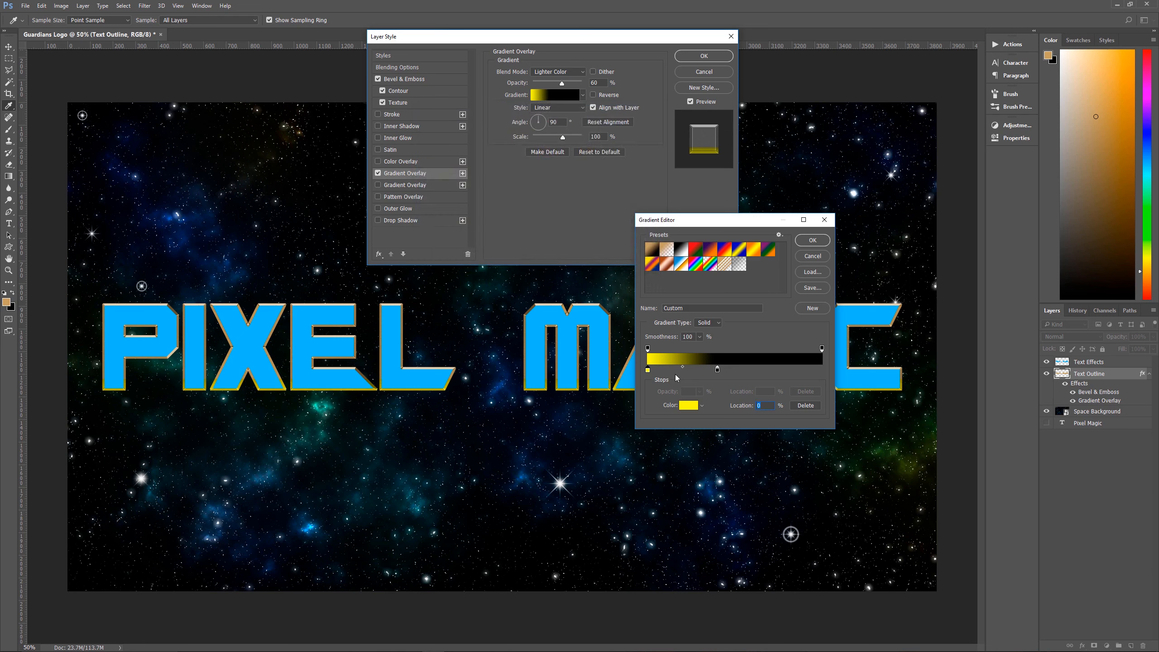
left_click(717, 369)
left_click(682, 368)
left_click(810, 240)
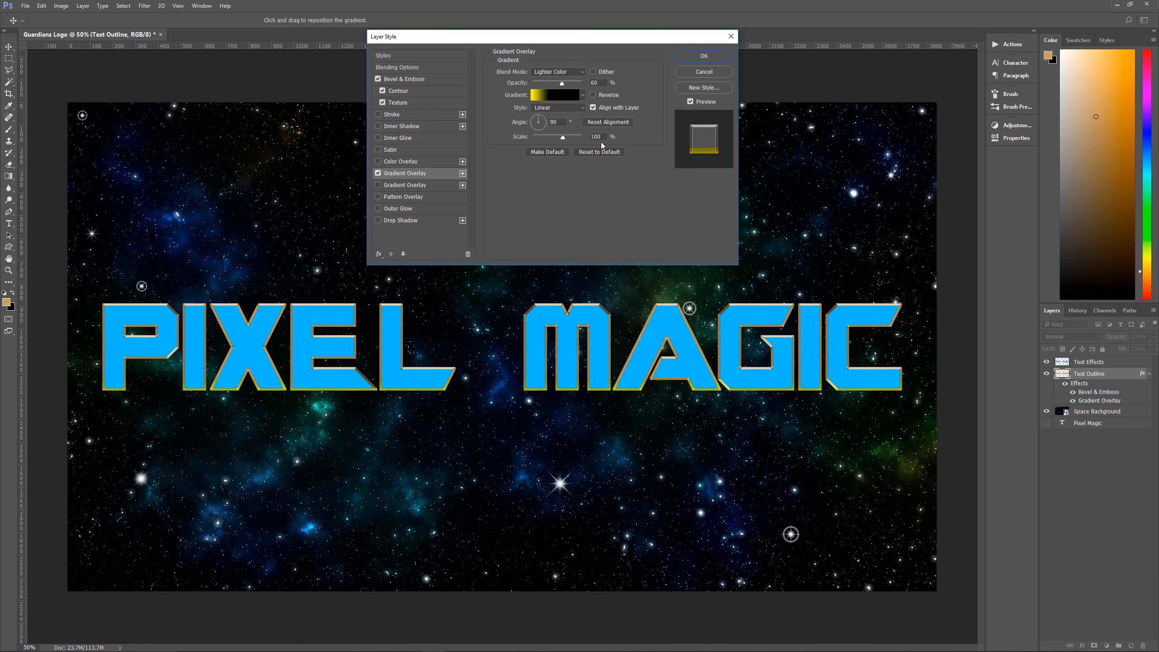
Enable the second Gradient Overlay using Soft Light at 100% opacity with a reflected Black, White gradient
left_click(422, 186)
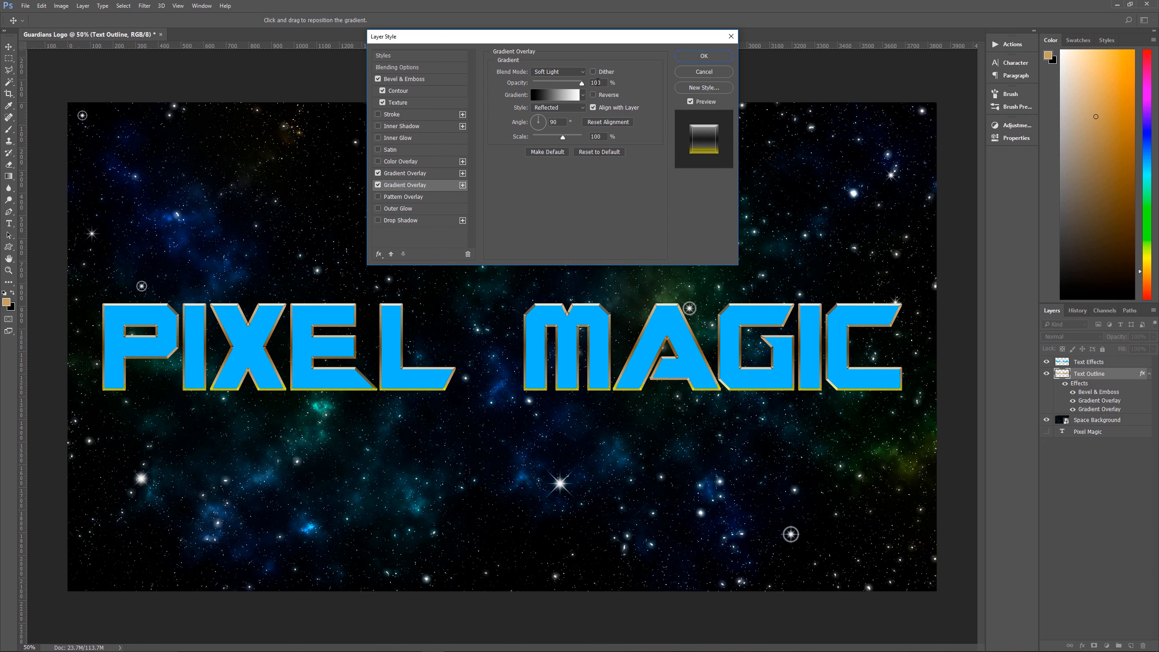
left_click(565, 95)
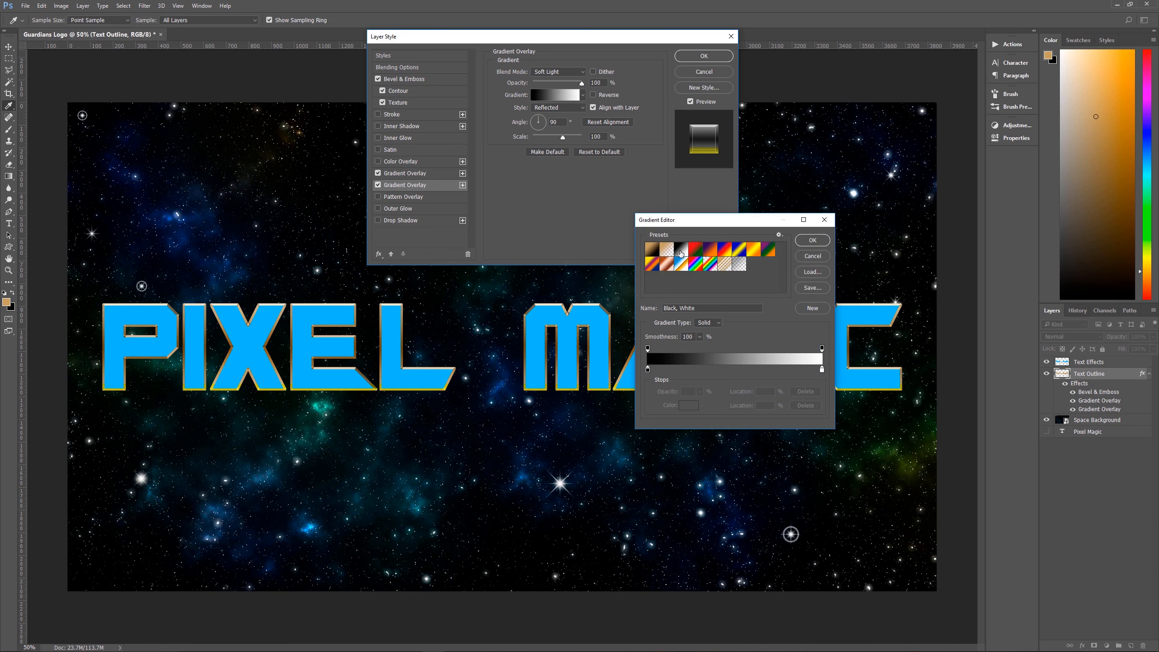
left_click(813, 255)
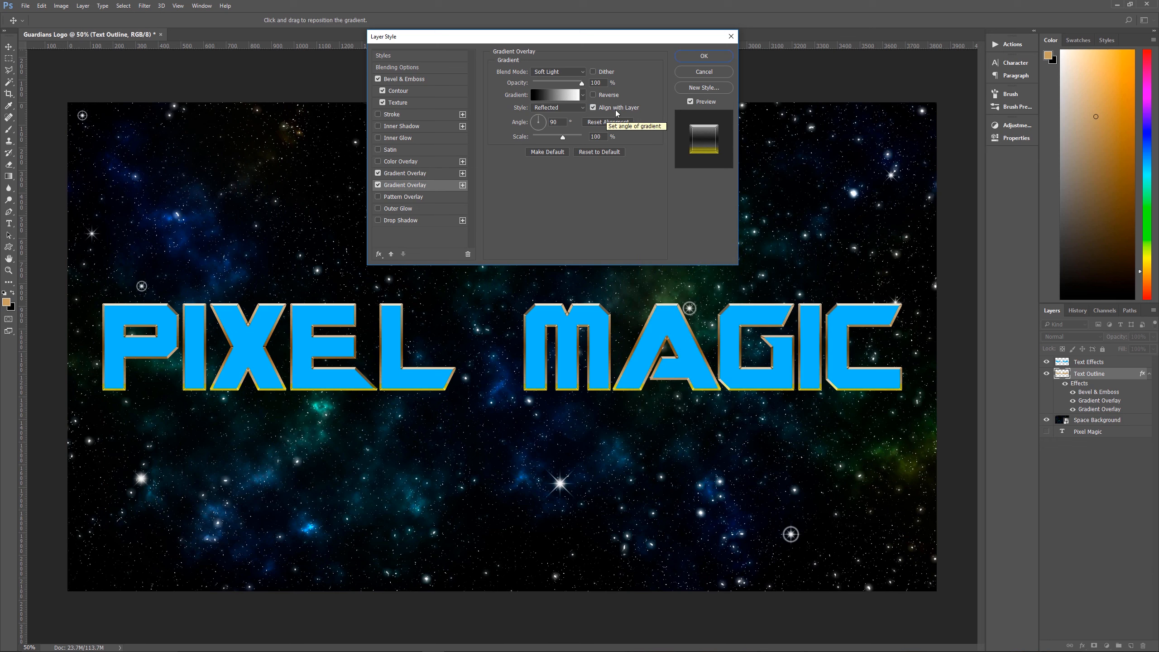
left_click(551, 112)
left_click(560, 111)
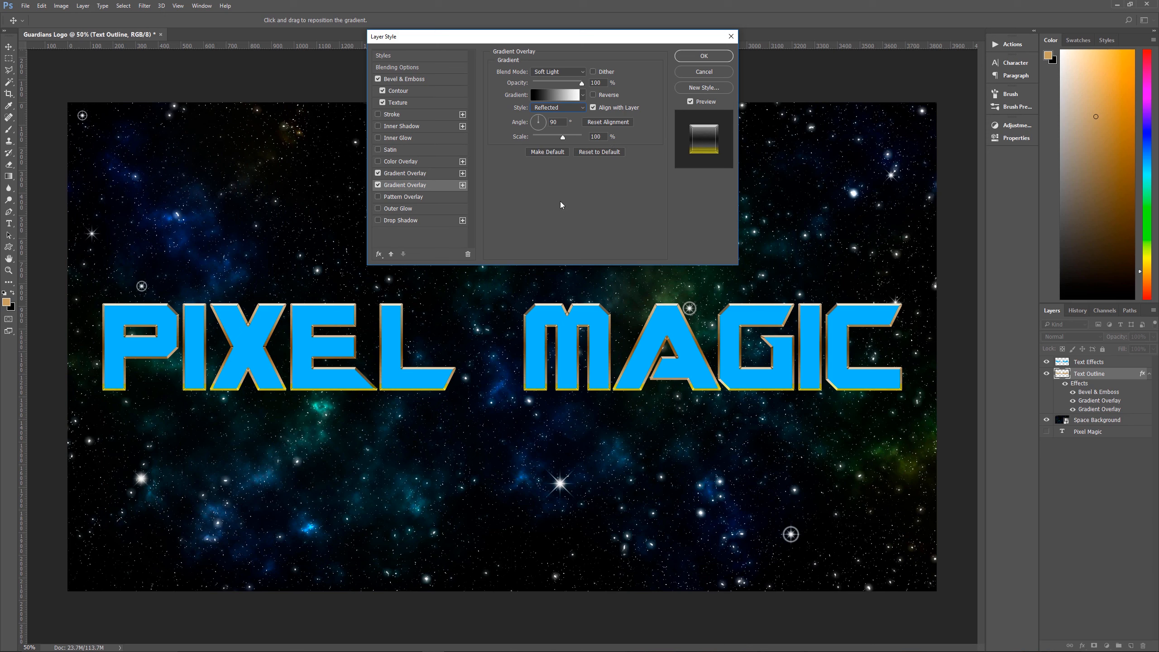
Enable a Luminosity Pattern Overlay at 20% opacity and 250% scale, loading the Patterns set in place of the current presets and keeping the Satin pattern
left_click(434, 198)
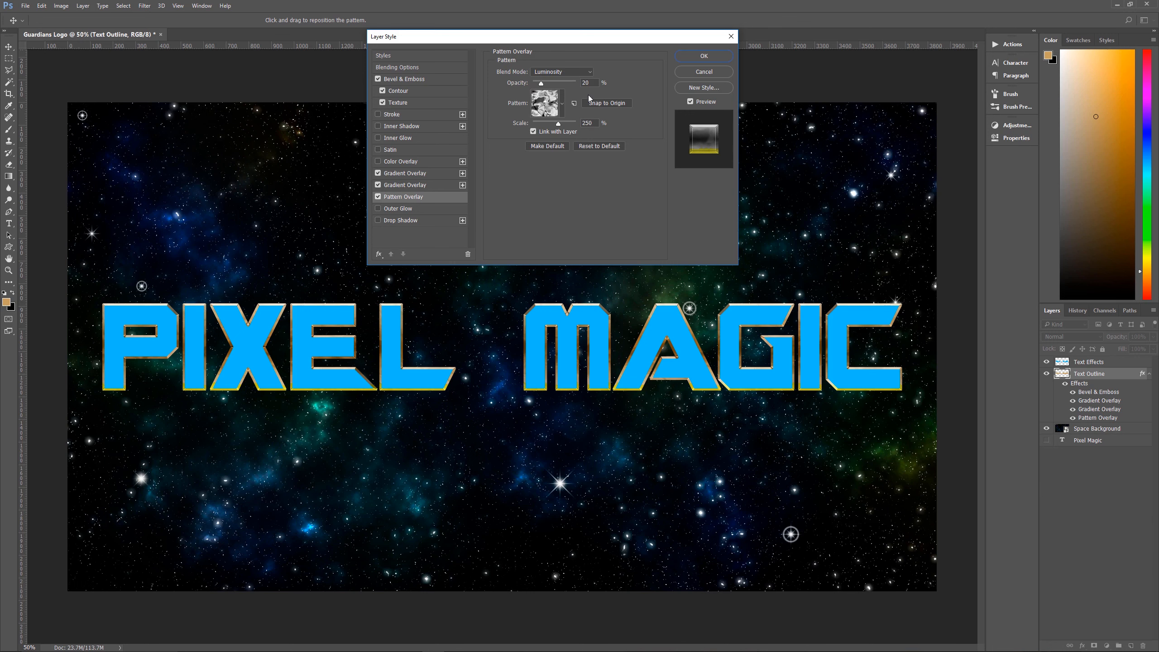
left_click(563, 110)
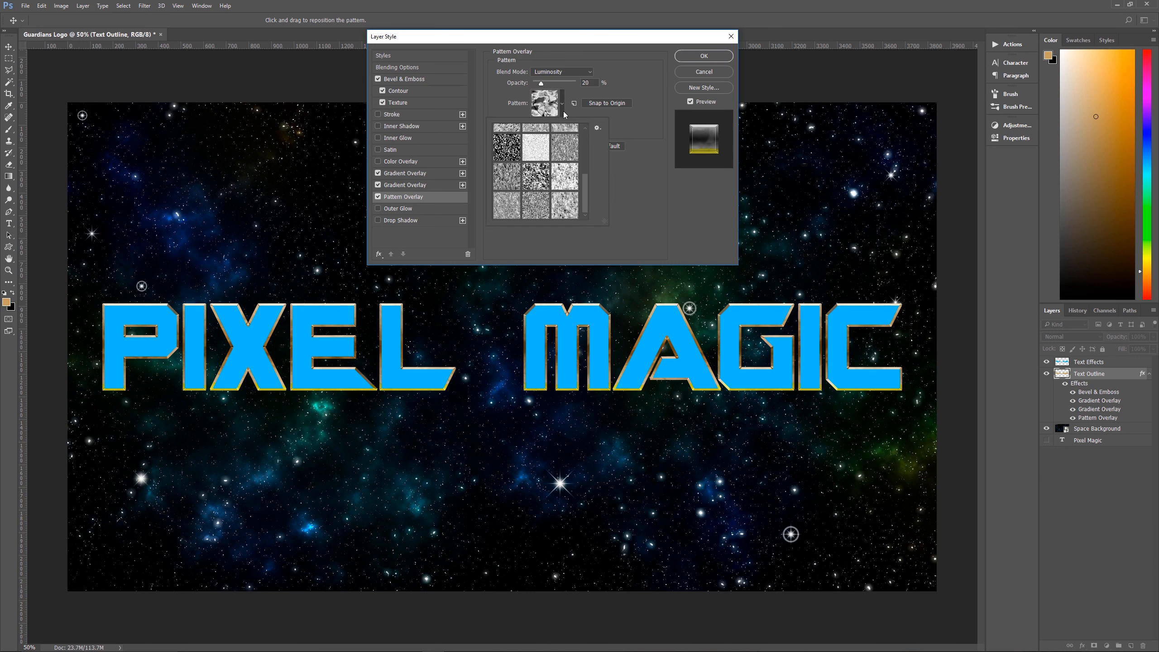
left_click(597, 128)
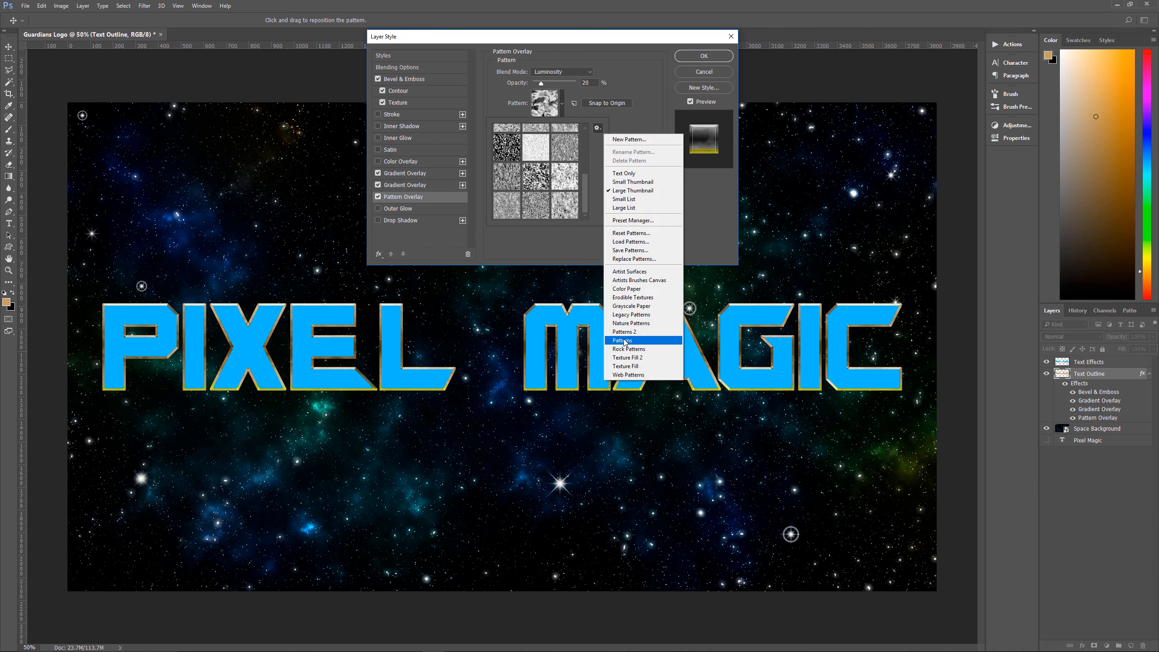
left_click(622, 341)
left_click(542, 235)
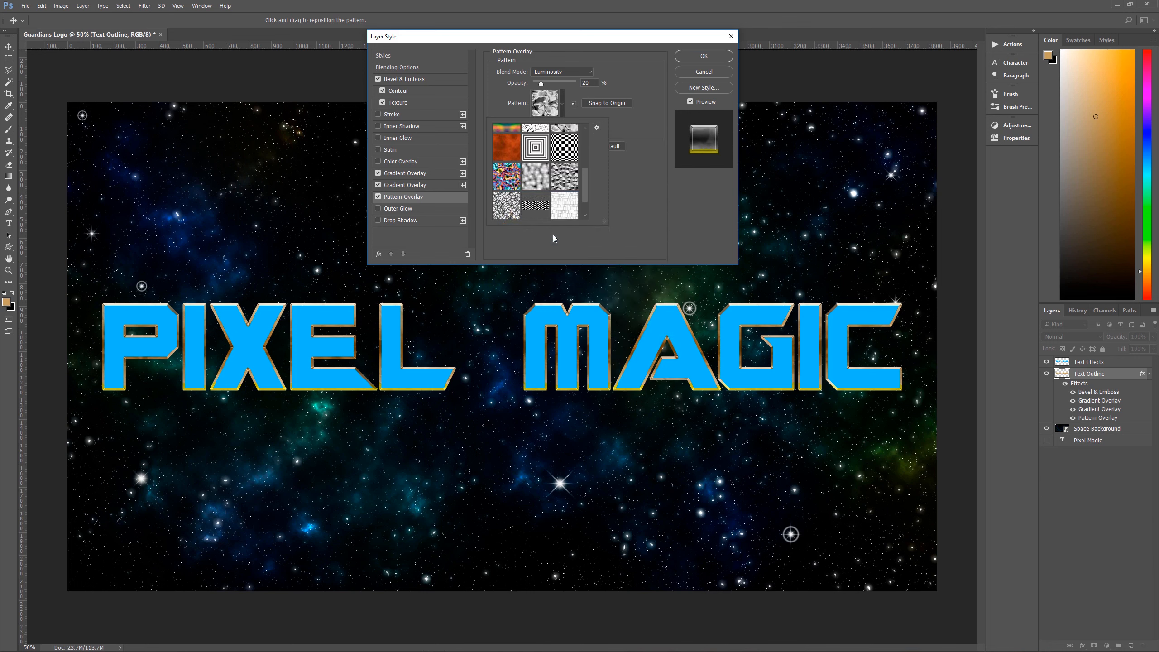
left_click_drag(586, 176, 587, 157)
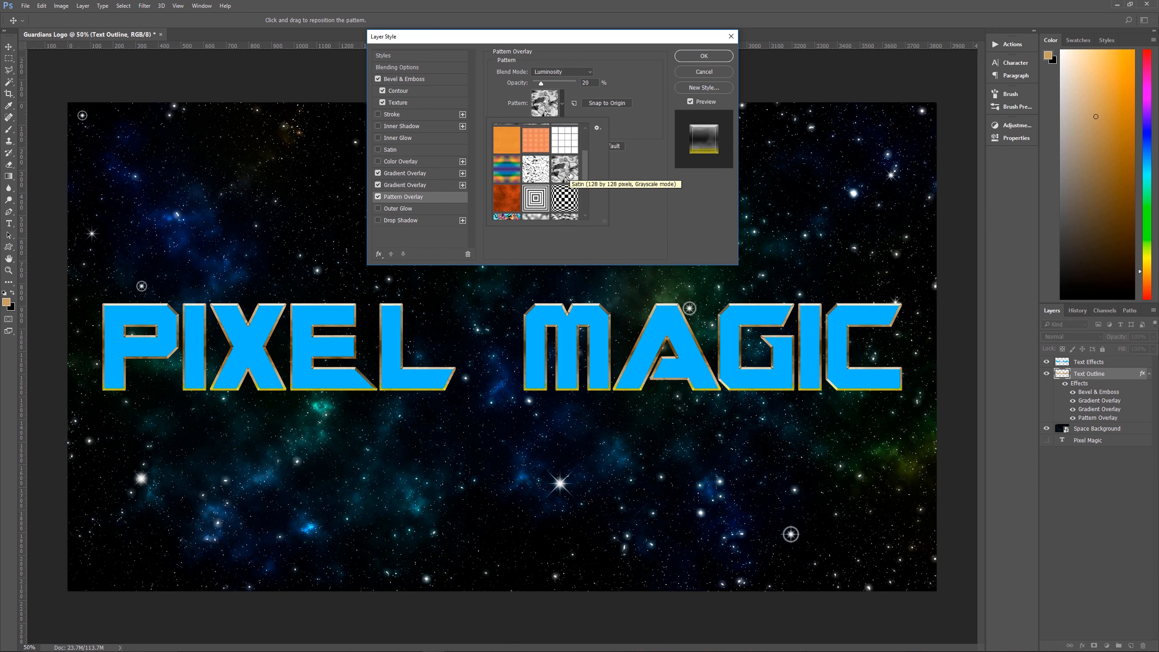
left_click(564, 93)
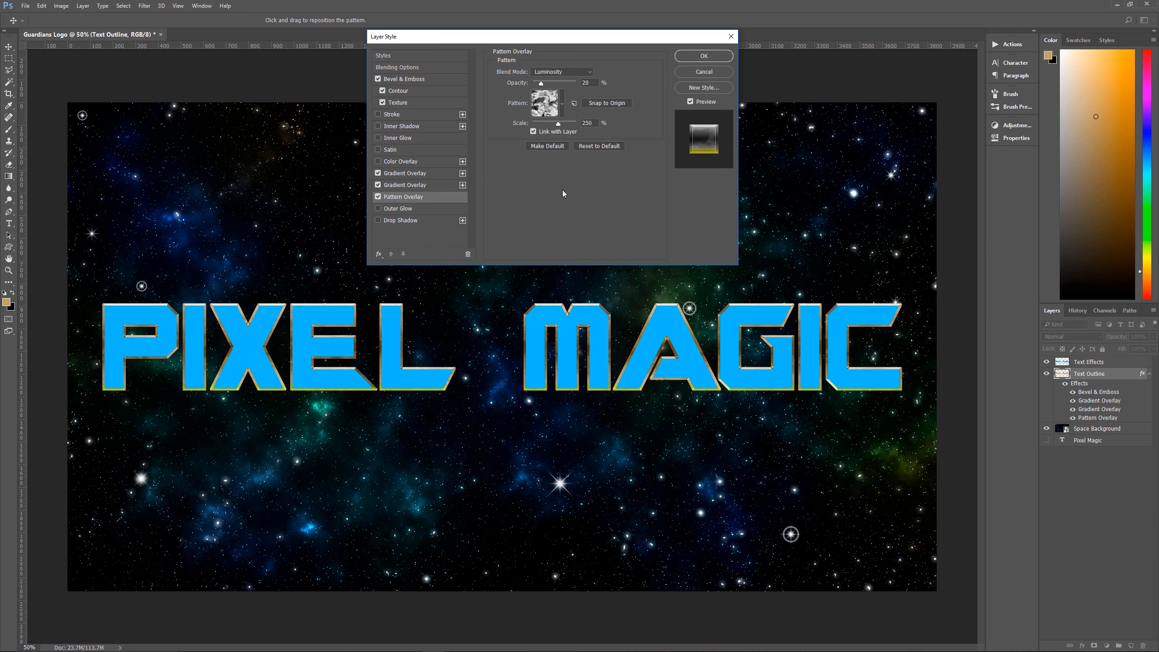
Enable a Normal-mode Drop Shadow in color feffae at 20% opacity, distance 5 px and size 20 px, and apply the layer style
left_click(423, 220)
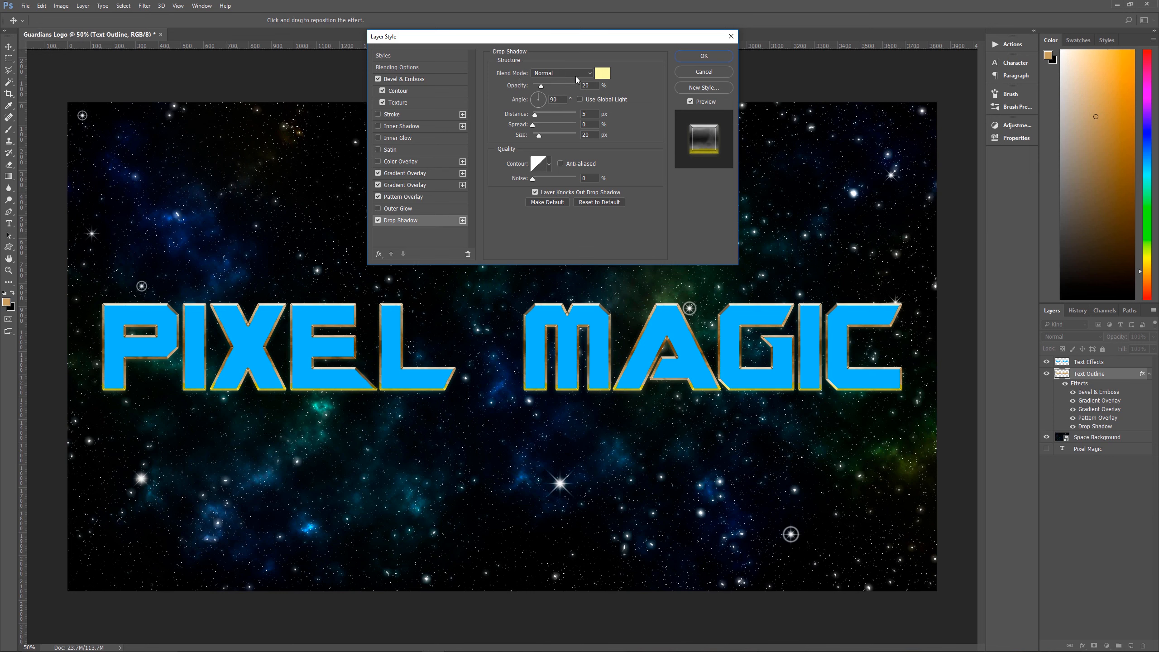
left_click(602, 73)
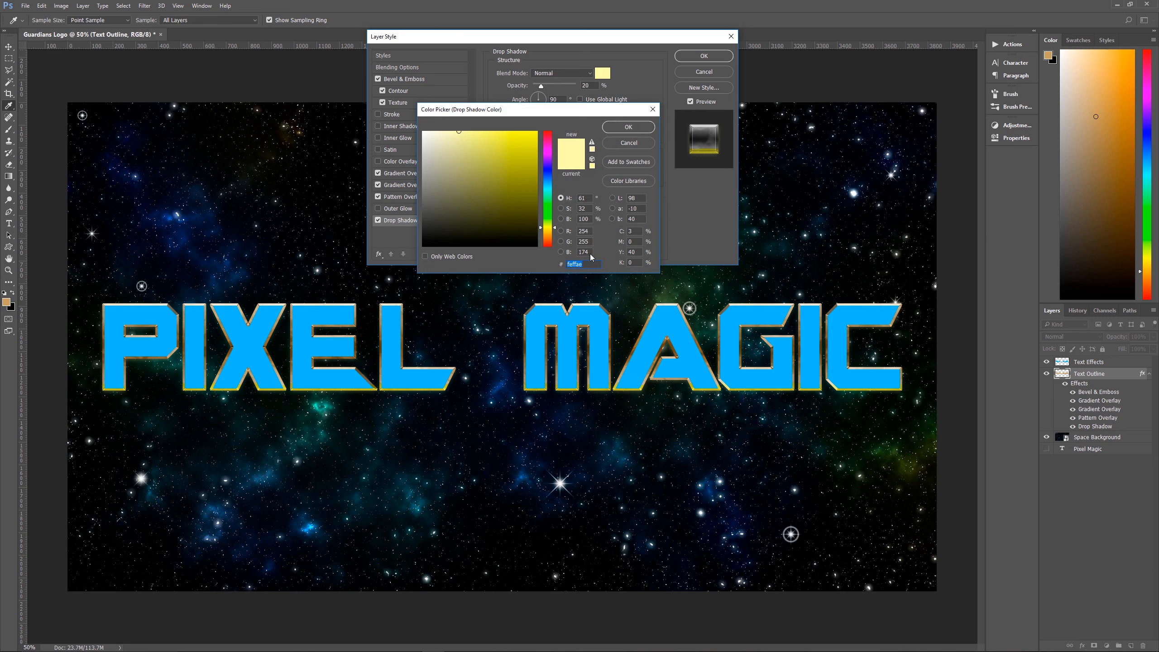
left_click(618, 127)
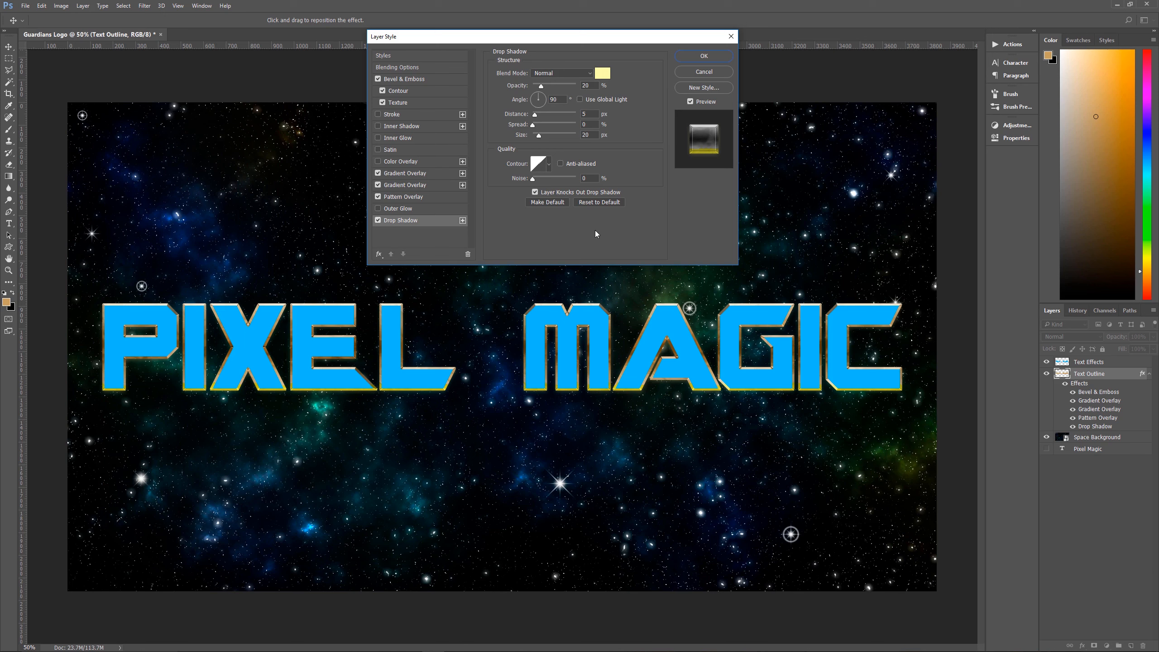
left_click(704, 56)
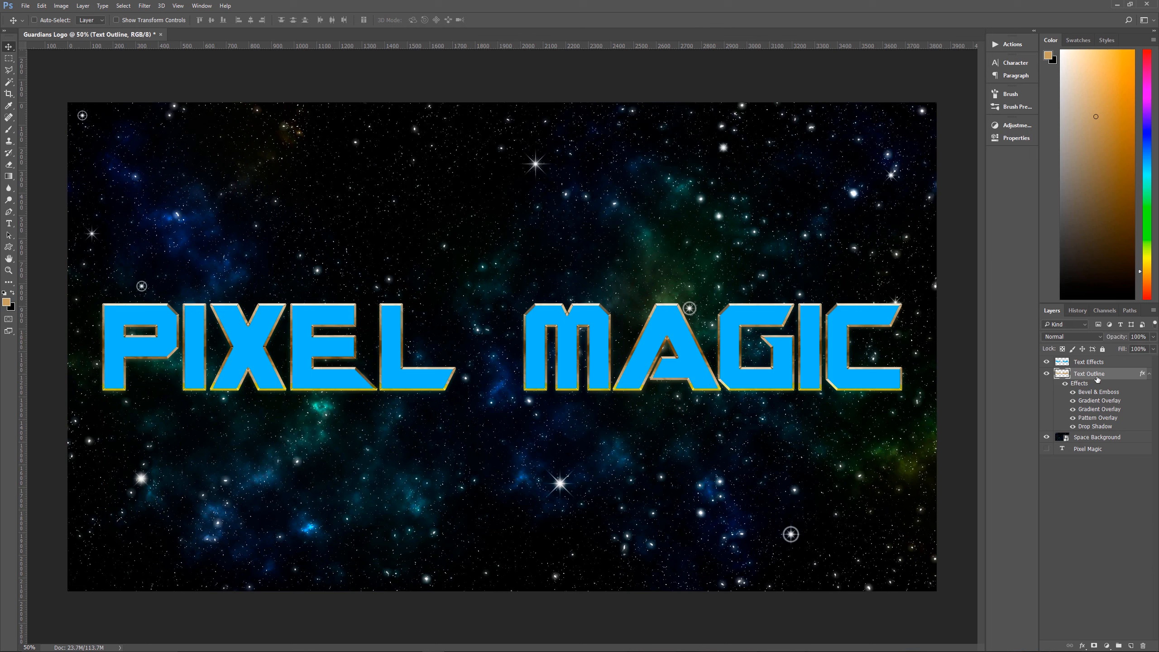
Collapse the Text Outline layer's effects list and add a Bevel & Emboss style to the Text Effects layer
left_click(1149, 373)
left_click(1096, 364)
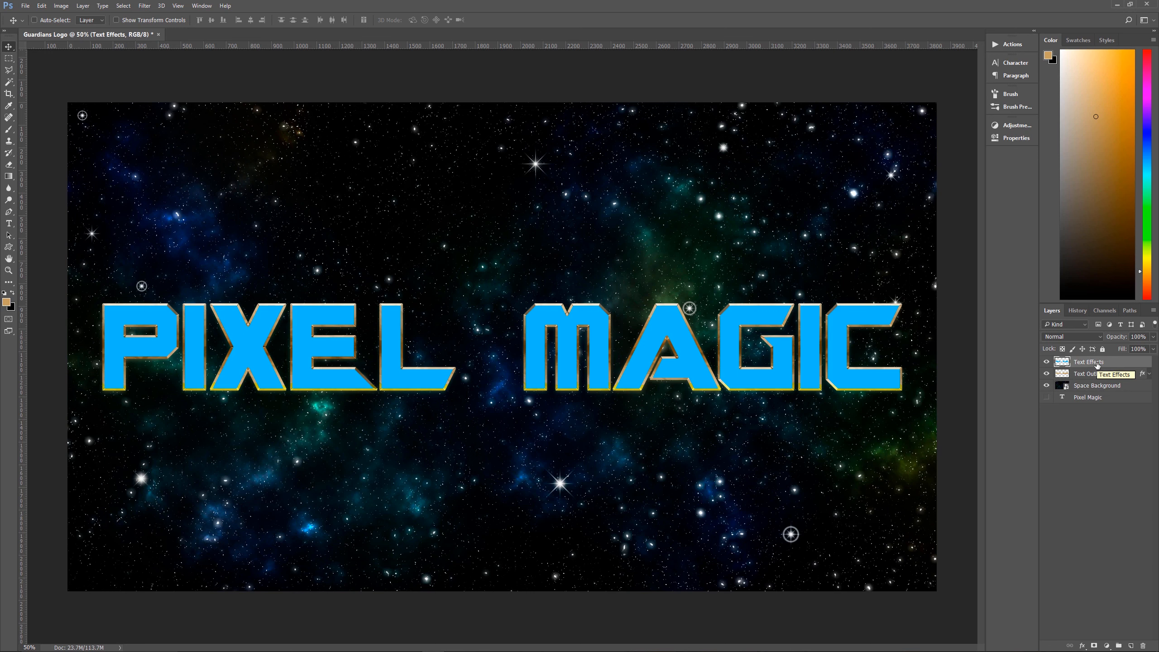
left_click(1082, 646)
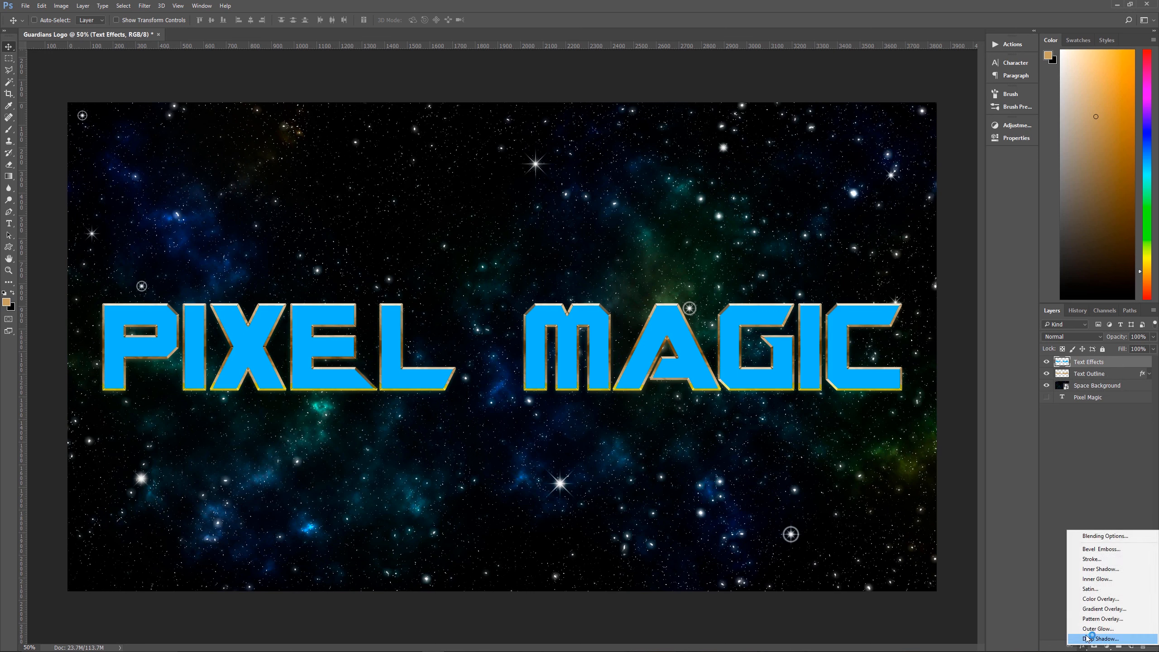
left_click(1100, 589)
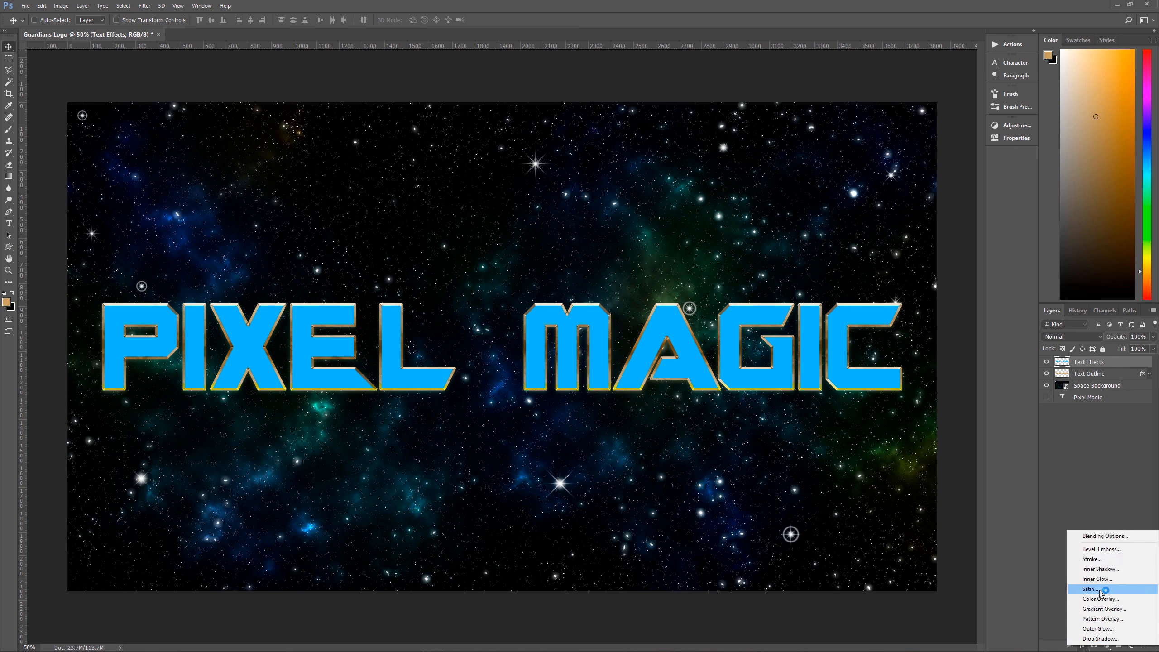
left_click(1096, 550)
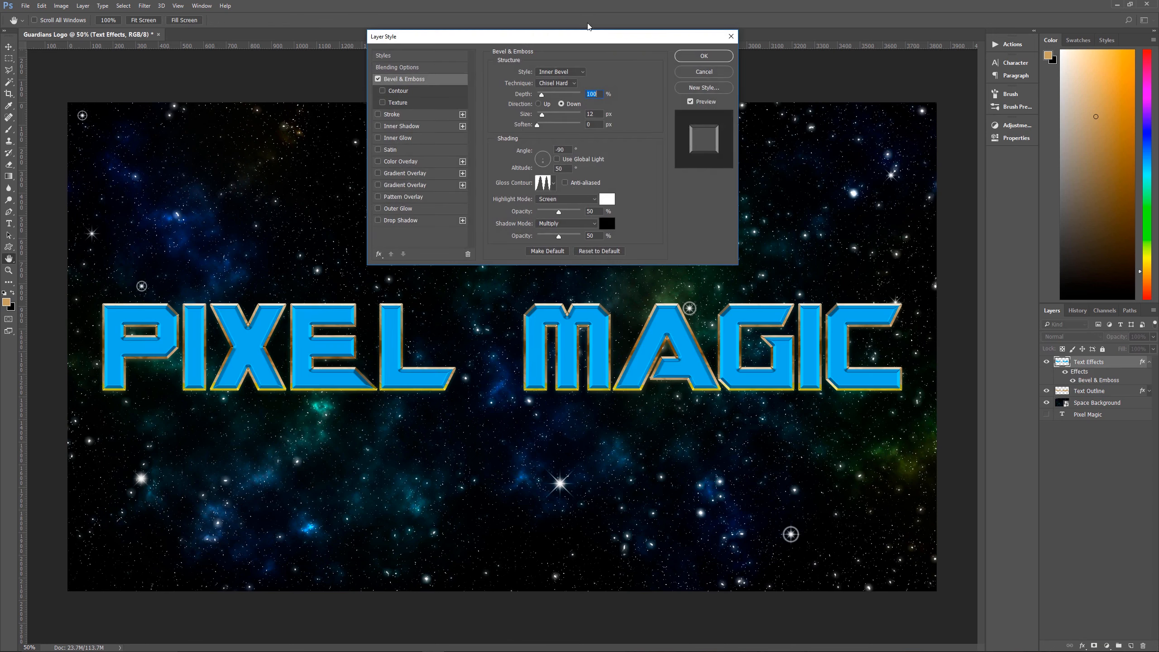
left_click_drag(603, 38, 605, 51)
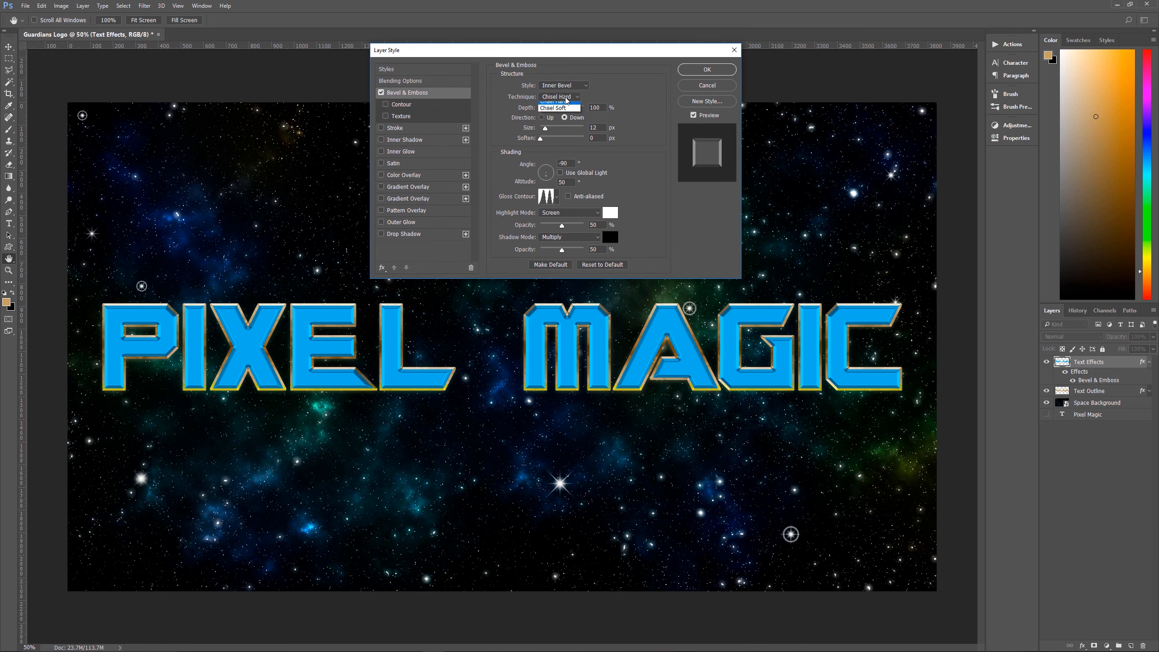
Set the Text Effects bevel to the Smooth technique with Up direction and a size of 3 px
left_click(564, 103)
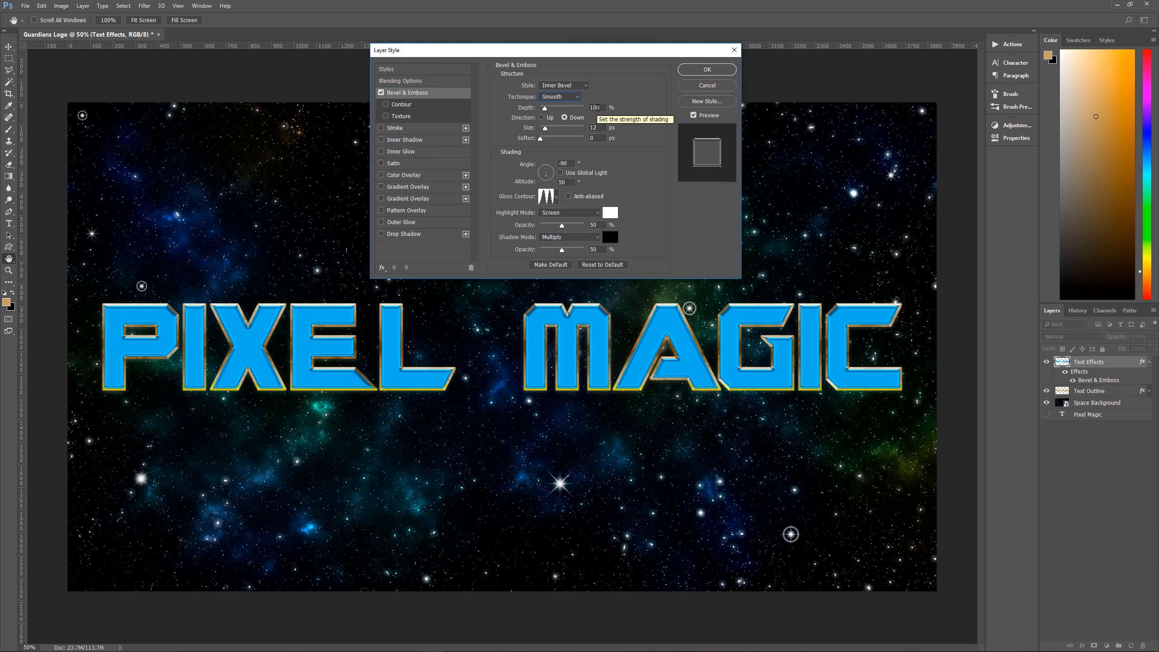
left_click(541, 117)
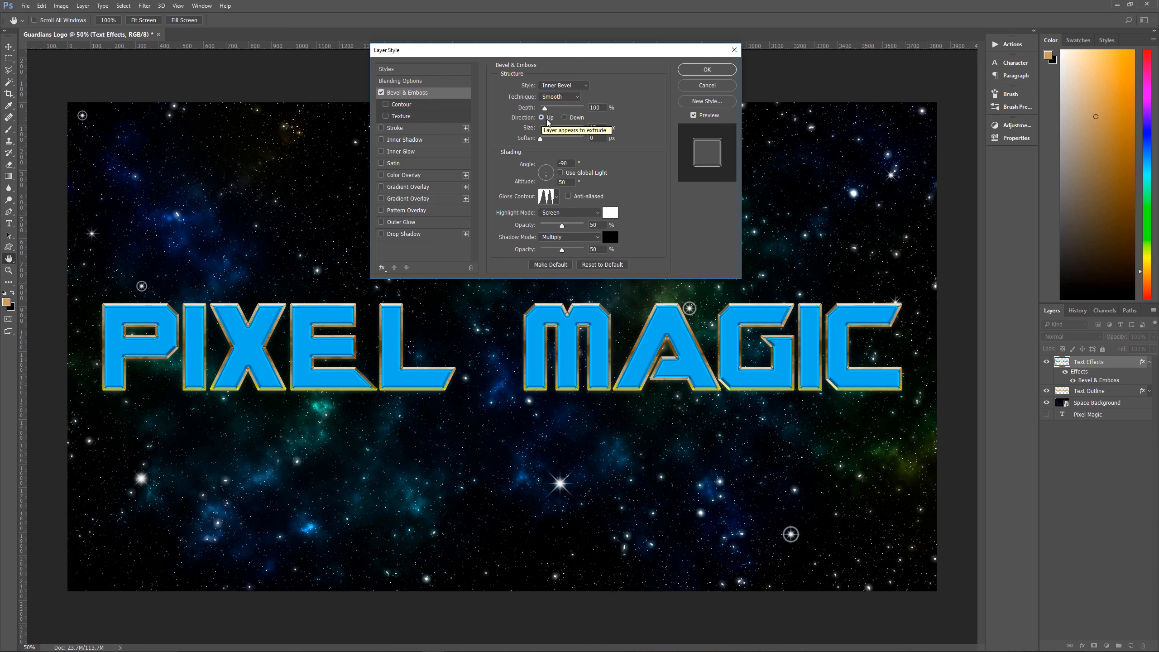
double_click(598, 129)
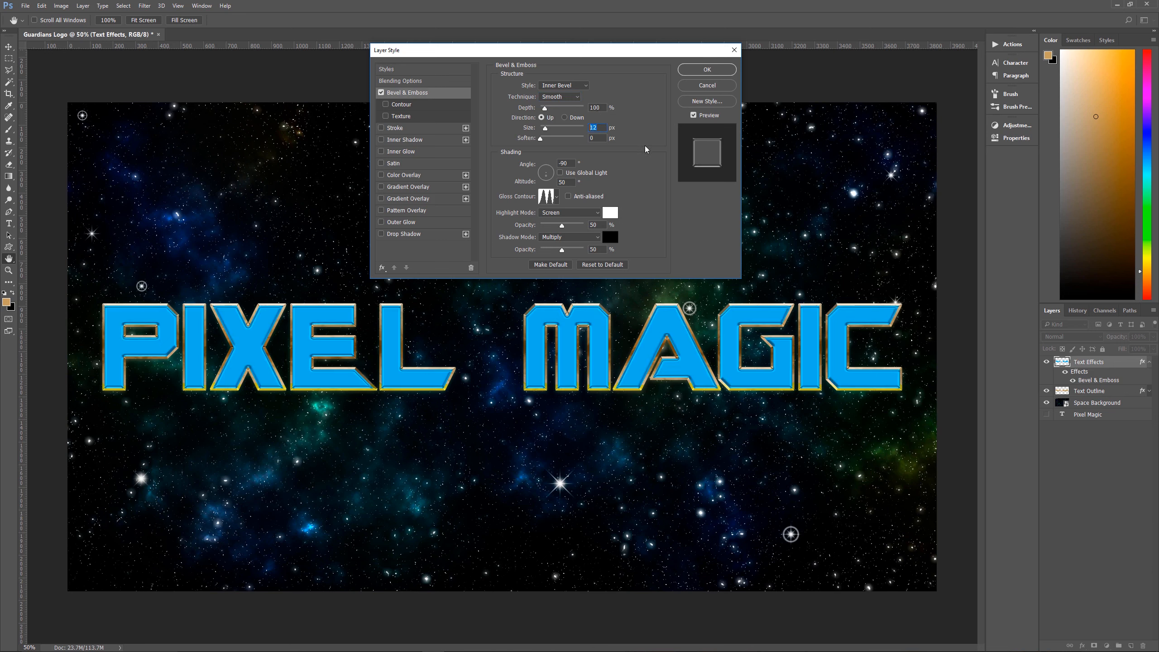
type("3")
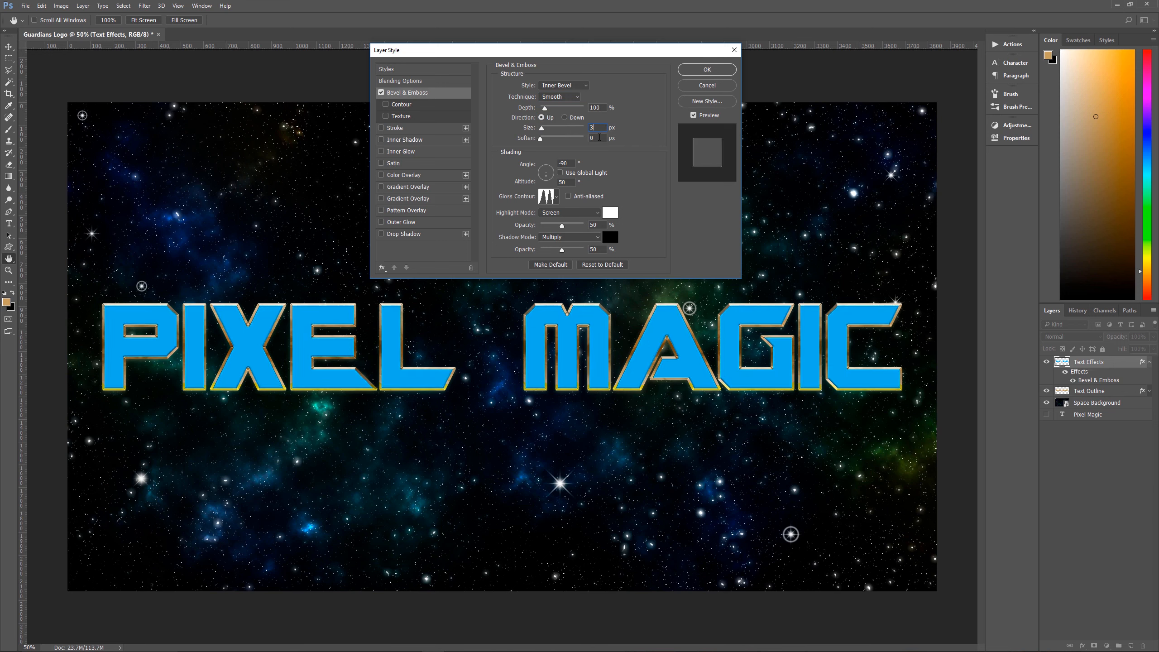
Set the bevel's shading altitude to 30° and choose the linear diagonal gloss contour
left_click(563, 182)
type("30")
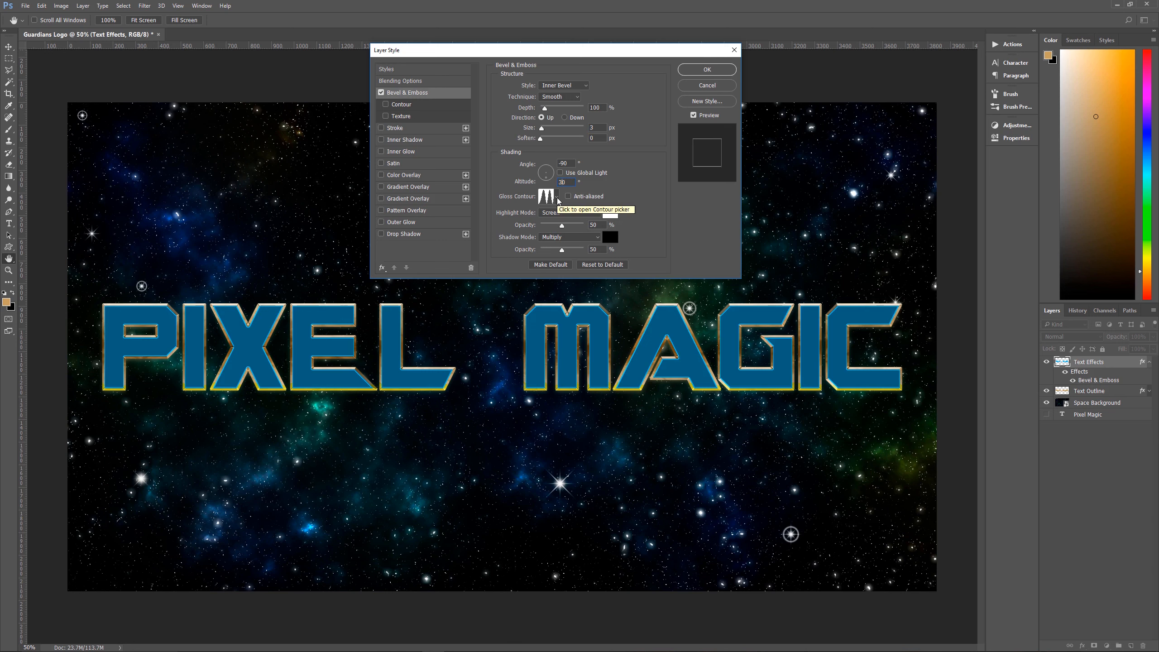
left_click(557, 198)
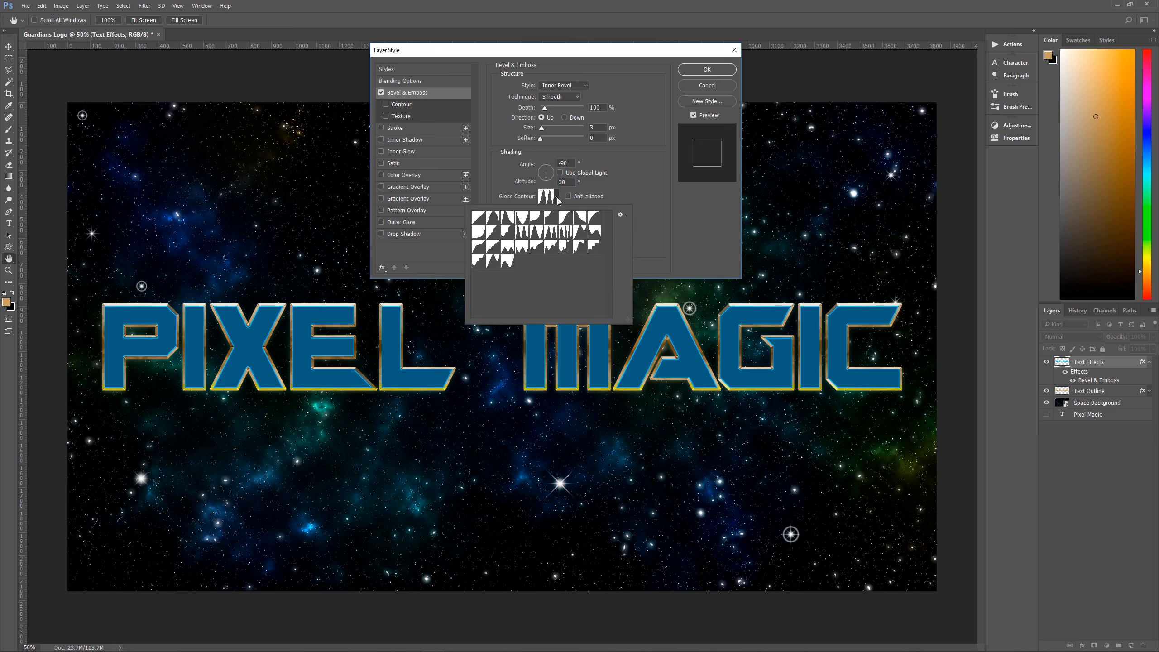
left_click(476, 222)
left_click(656, 198)
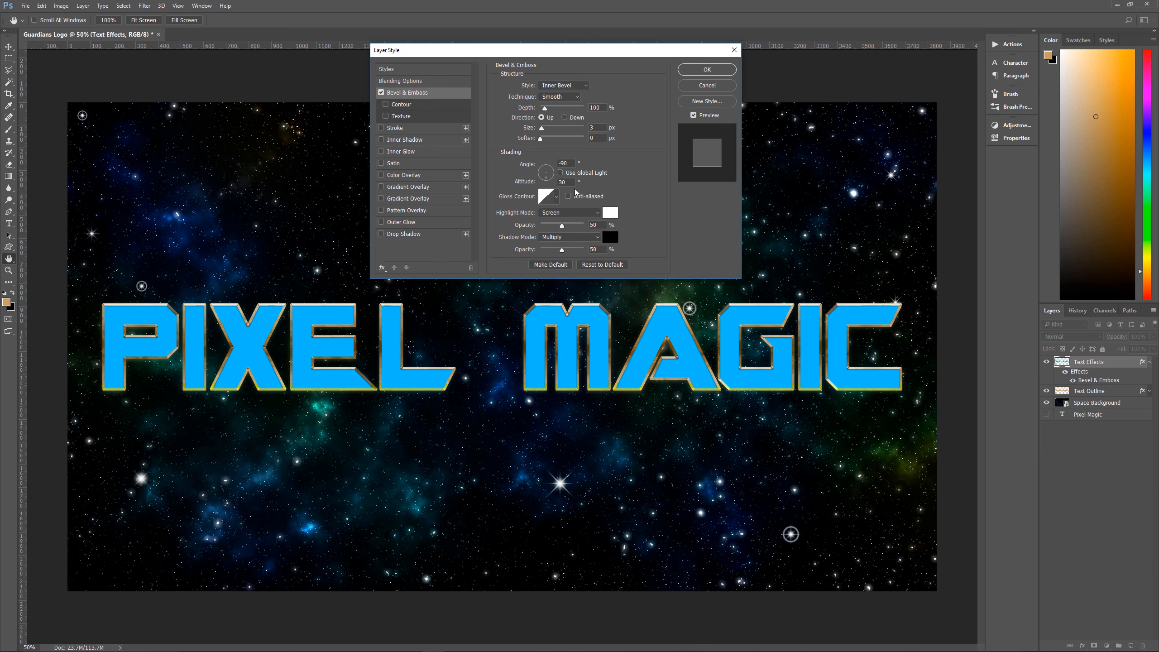
Enable the first Gradient Overlay on the Text Effects layer with Multiply blending at 55% opacity
left_click(437, 186)
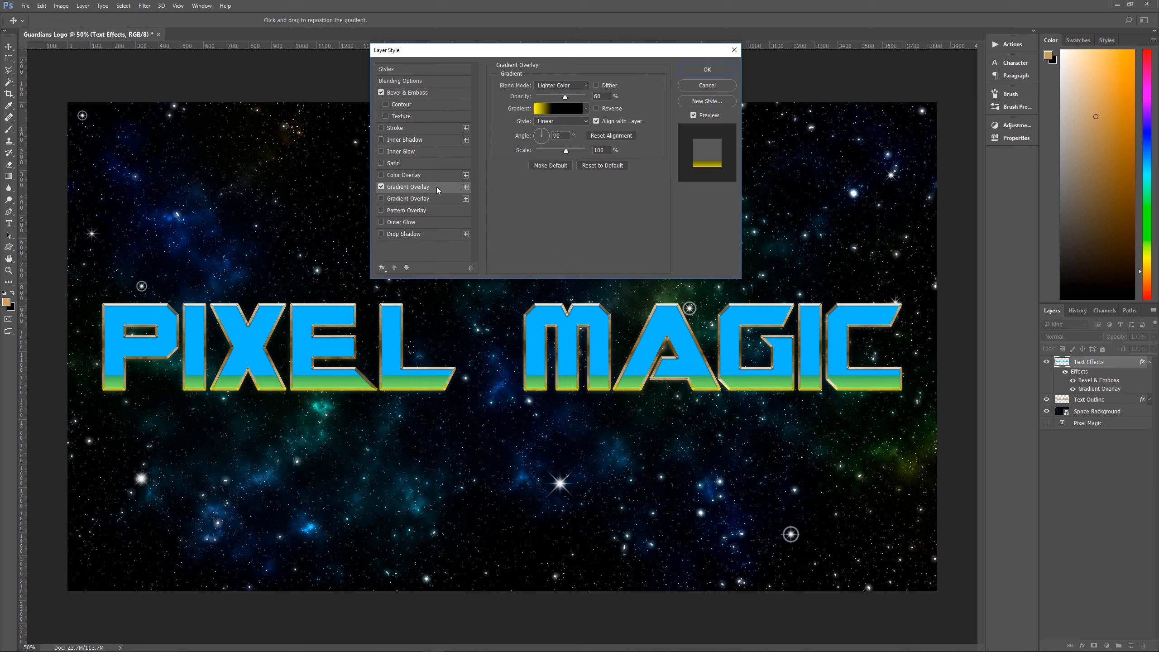
left_click(571, 86)
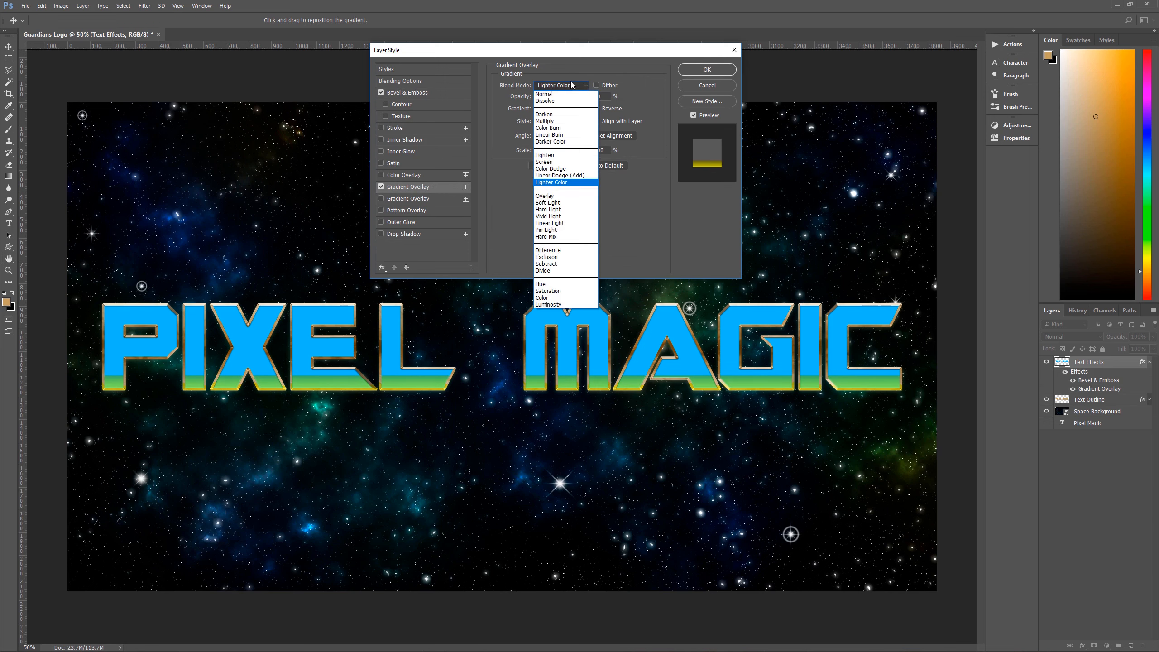
left_click(555, 122)
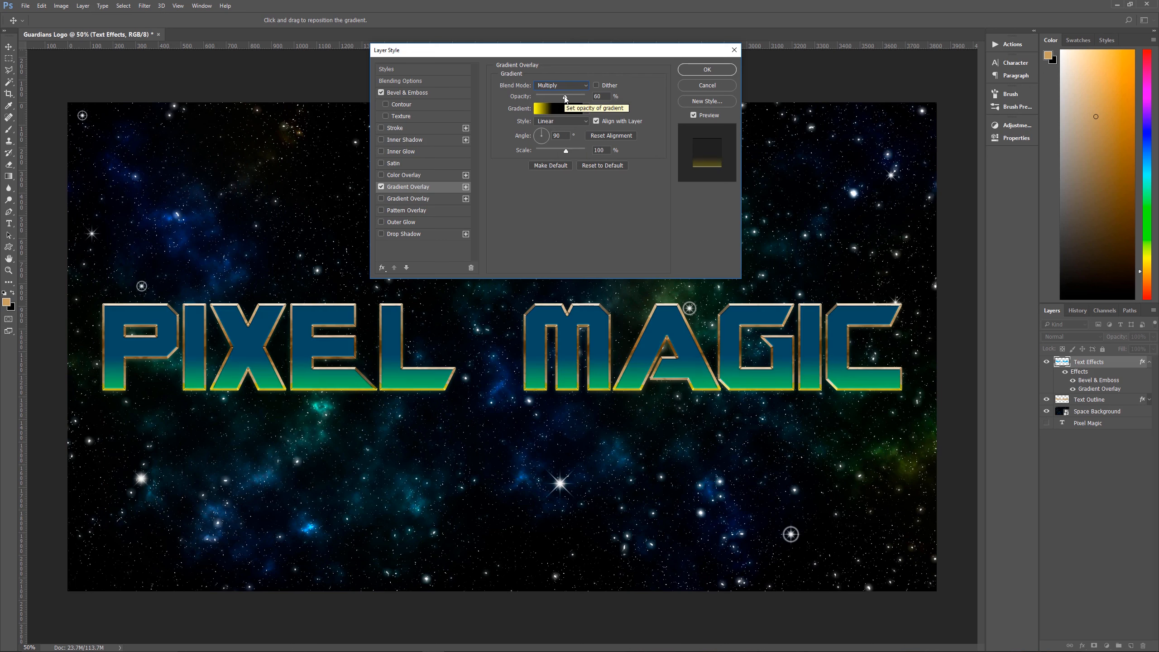
left_click_drag(600, 97, 587, 97)
type("55")
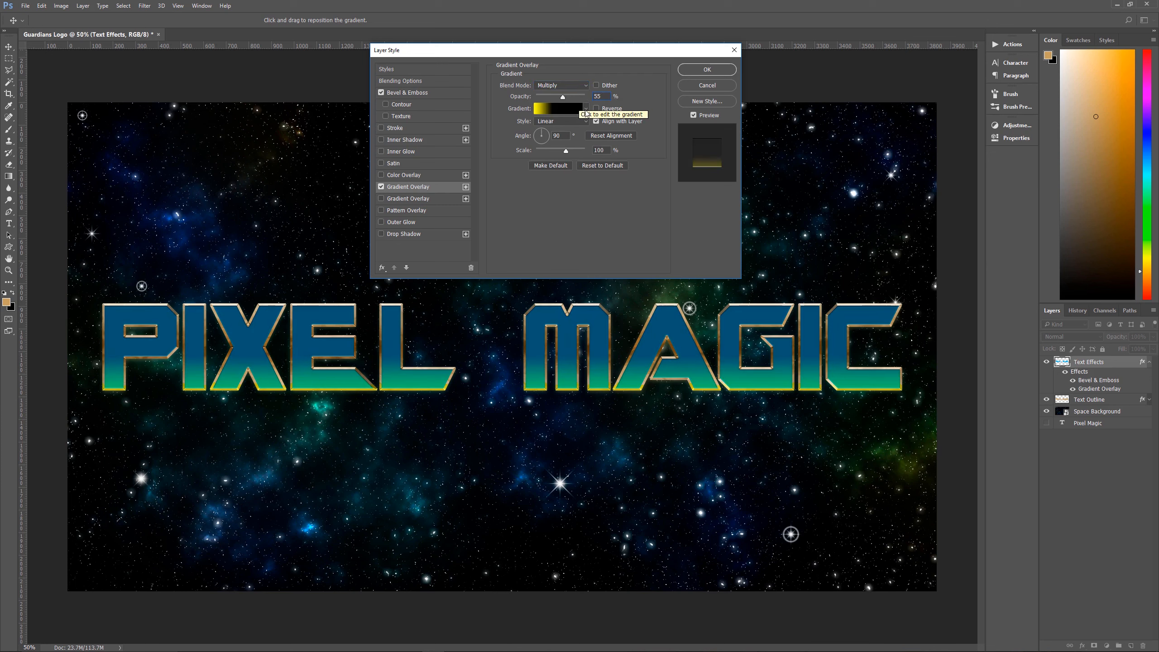
Edit the overlay's gradient, recoloring the yellow stop to ffffff and placing it at 70% location
left_click(587, 114)
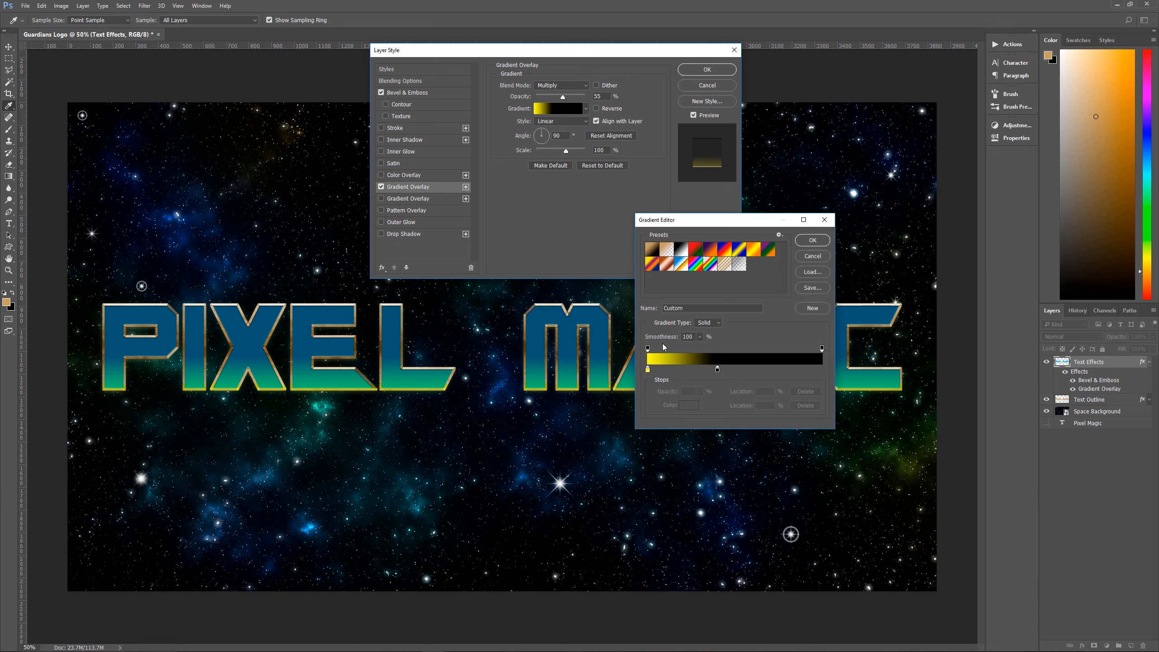
left_click(648, 369)
left_click(688, 404)
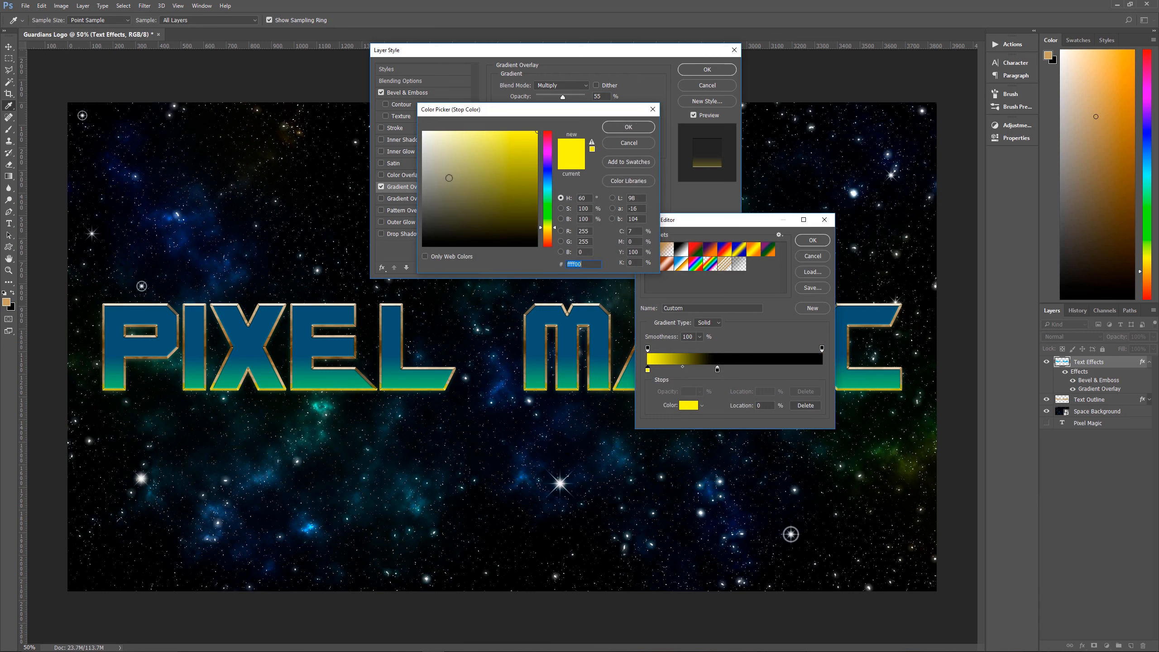
double_click(593, 265)
type("ffffff")
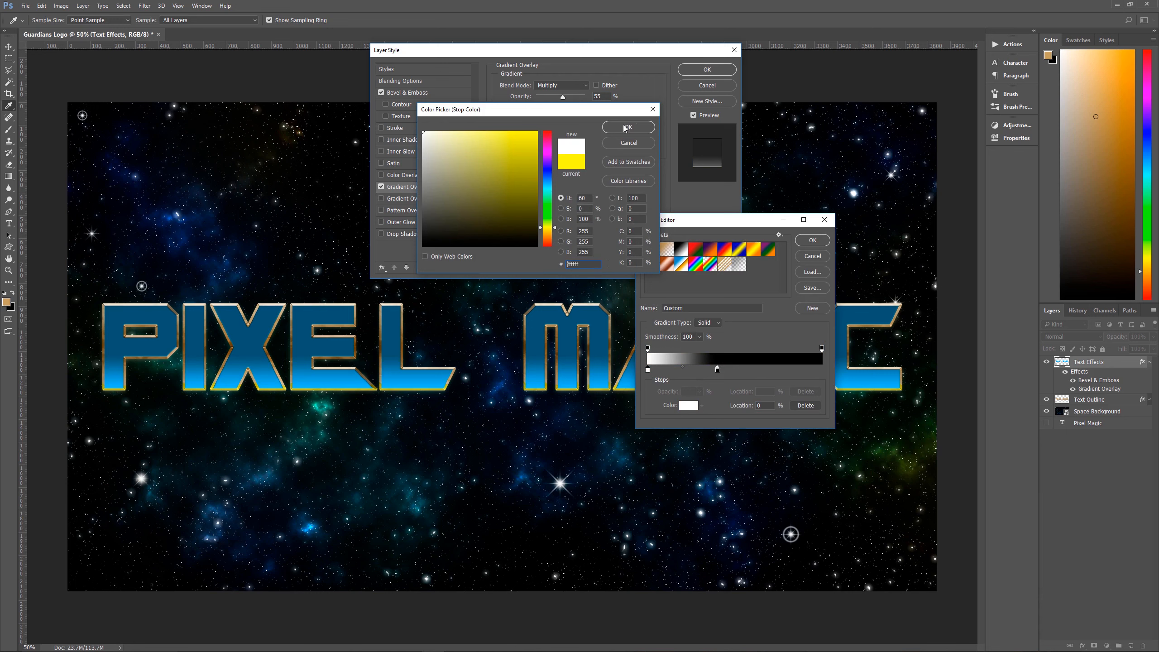
left_click(625, 128)
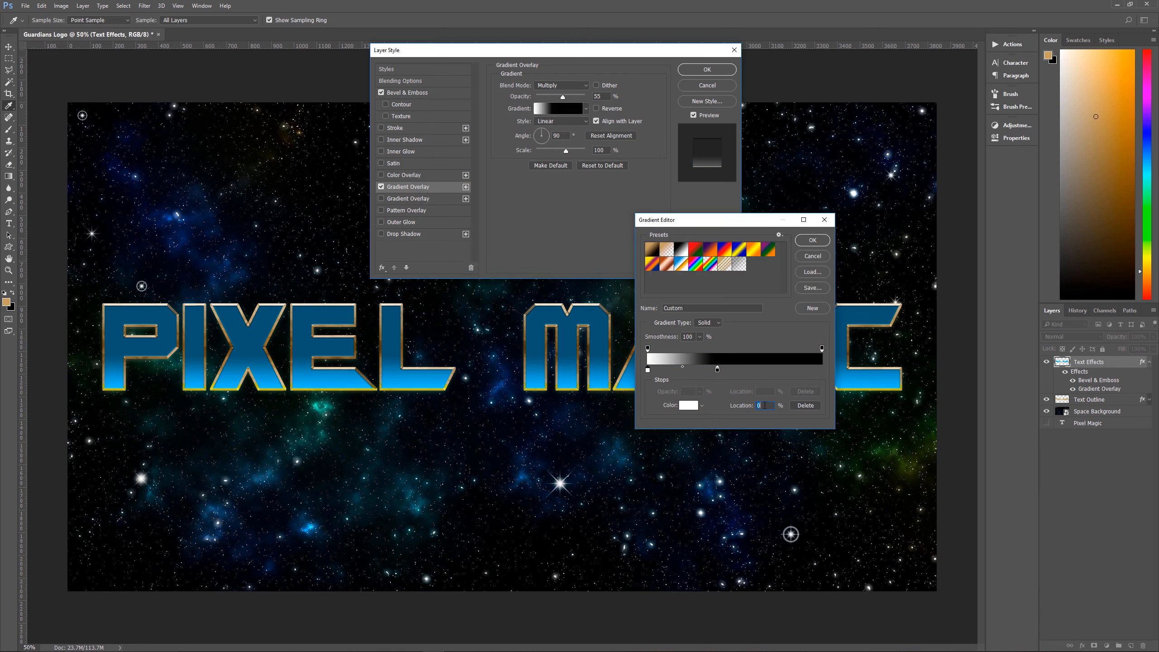
left_click_drag(765, 405, 753, 406)
type("70")
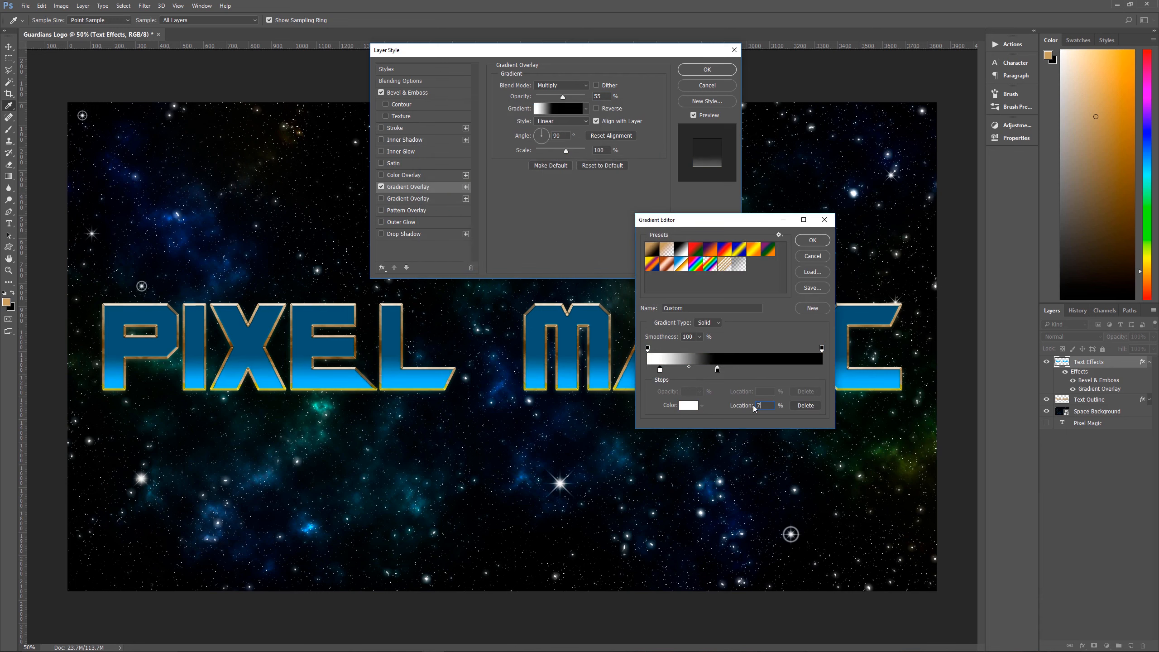
Keep the second gradient stop black, place it at 100% location, and accept the gradient
left_click(717, 369)
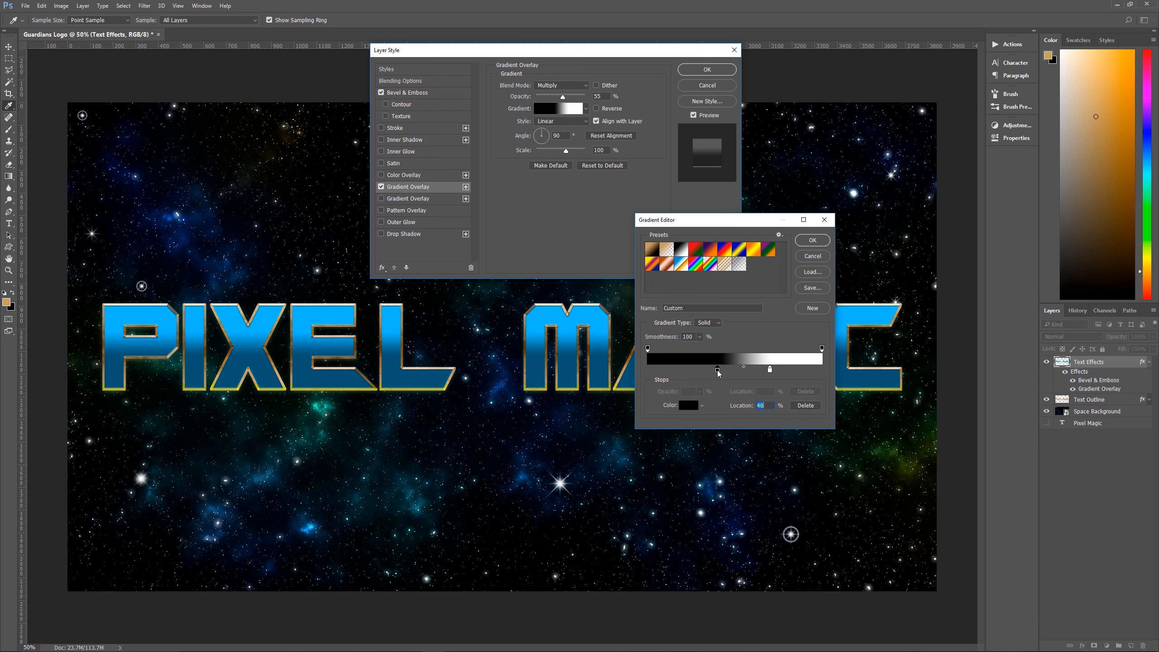
left_click(689, 406)
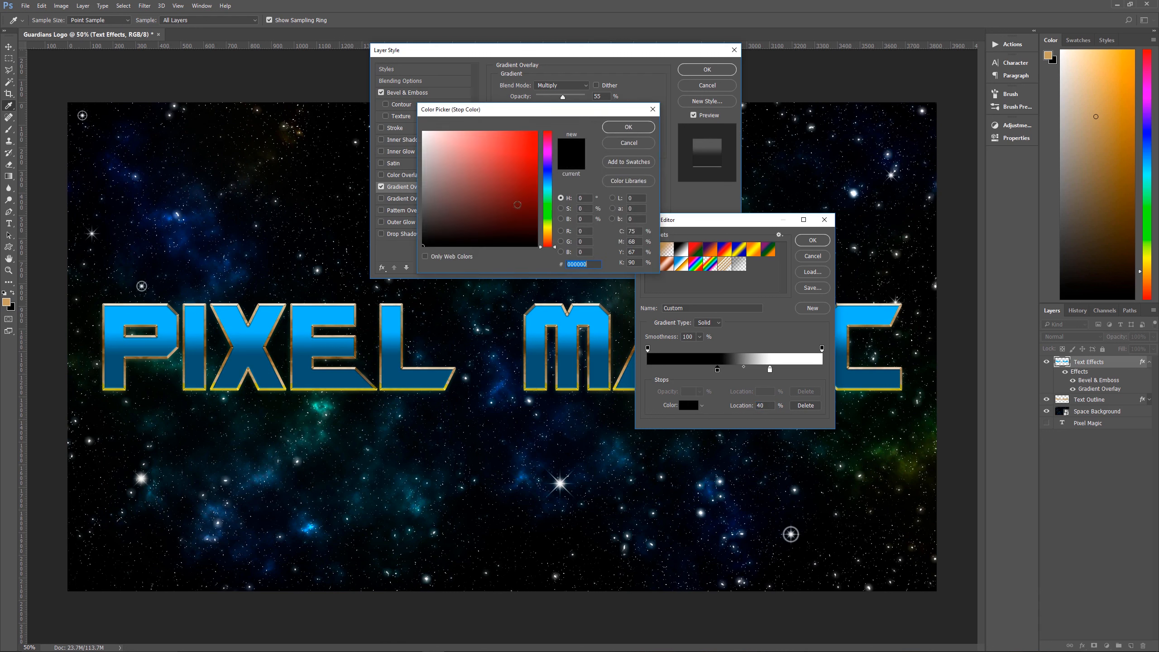
left_click(635, 132)
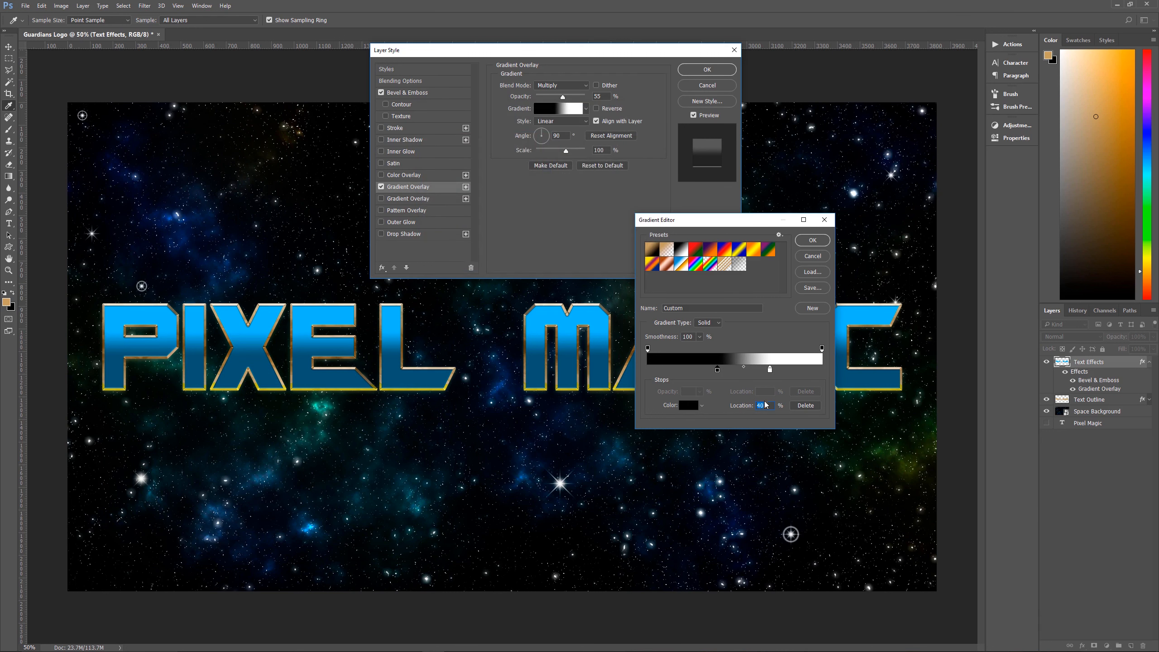
type("100")
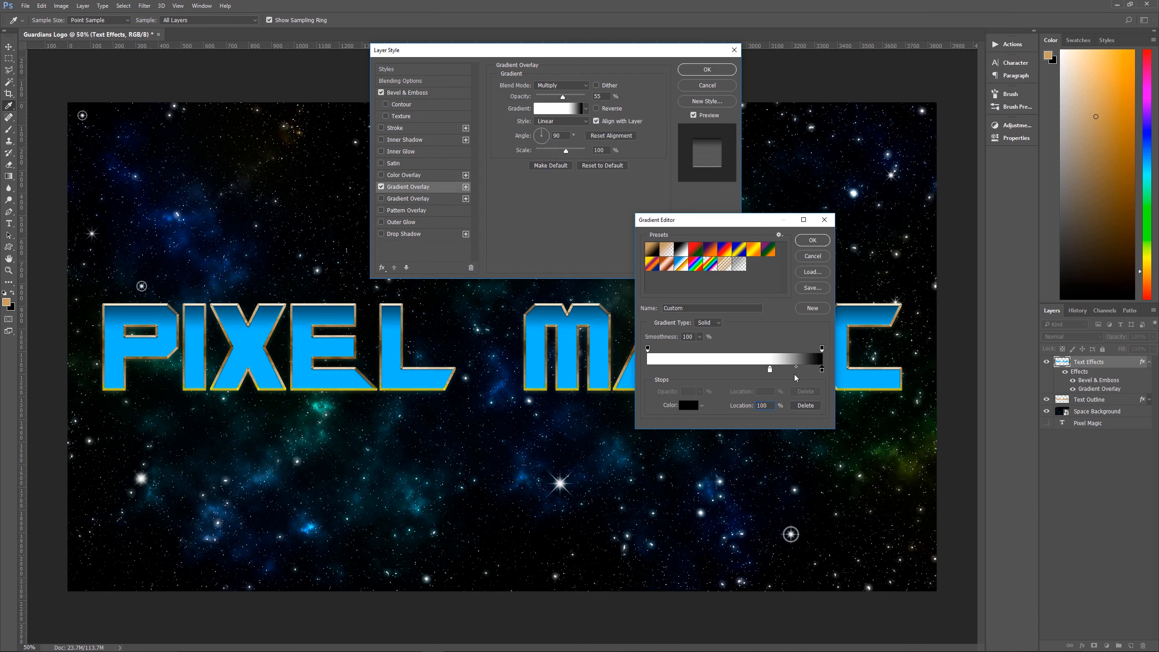
left_click(813, 240)
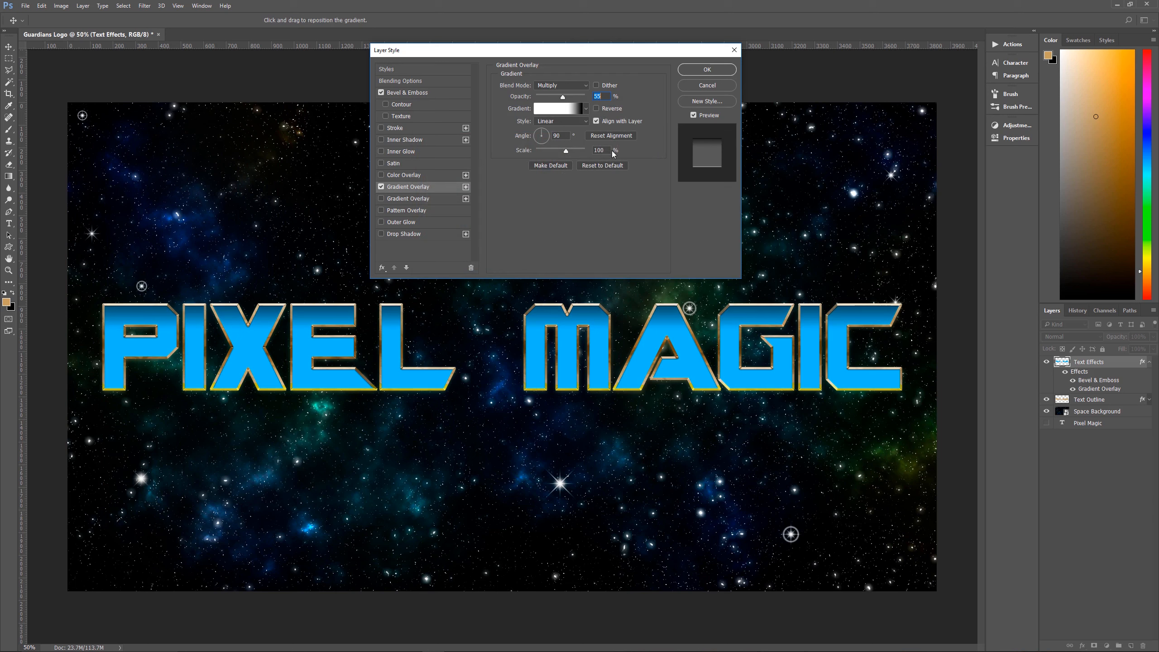
Replace the old second Gradient Overlay with a duplicate of the first and set the lower copy's blend mode to Screen
left_click(446, 198)
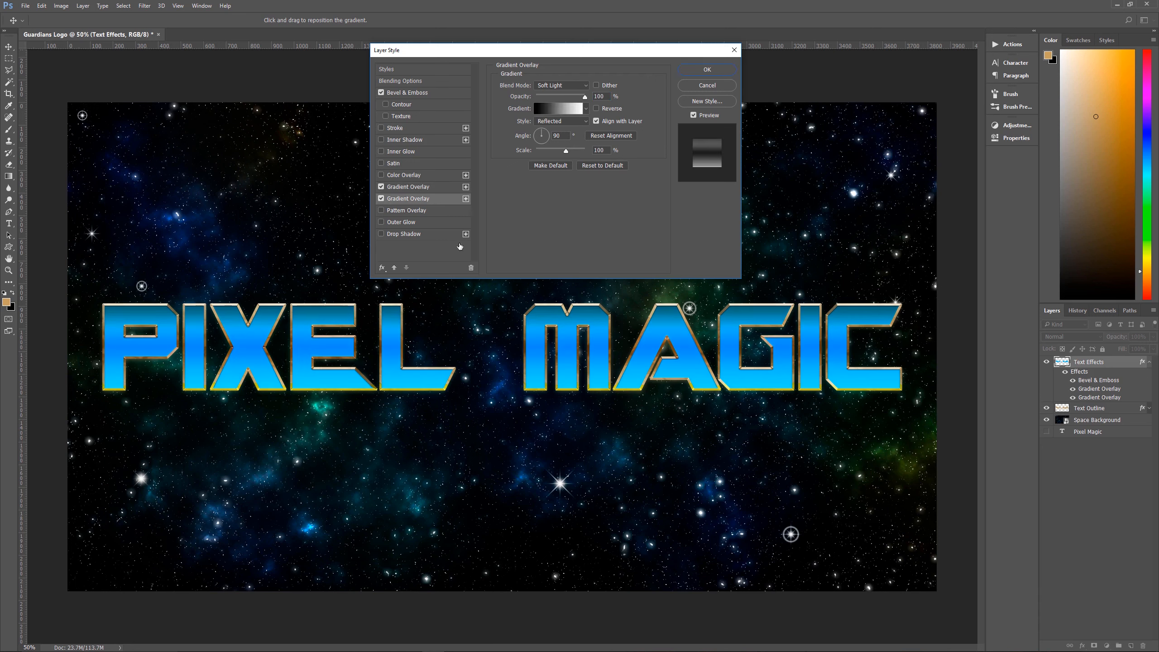
left_click(471, 269)
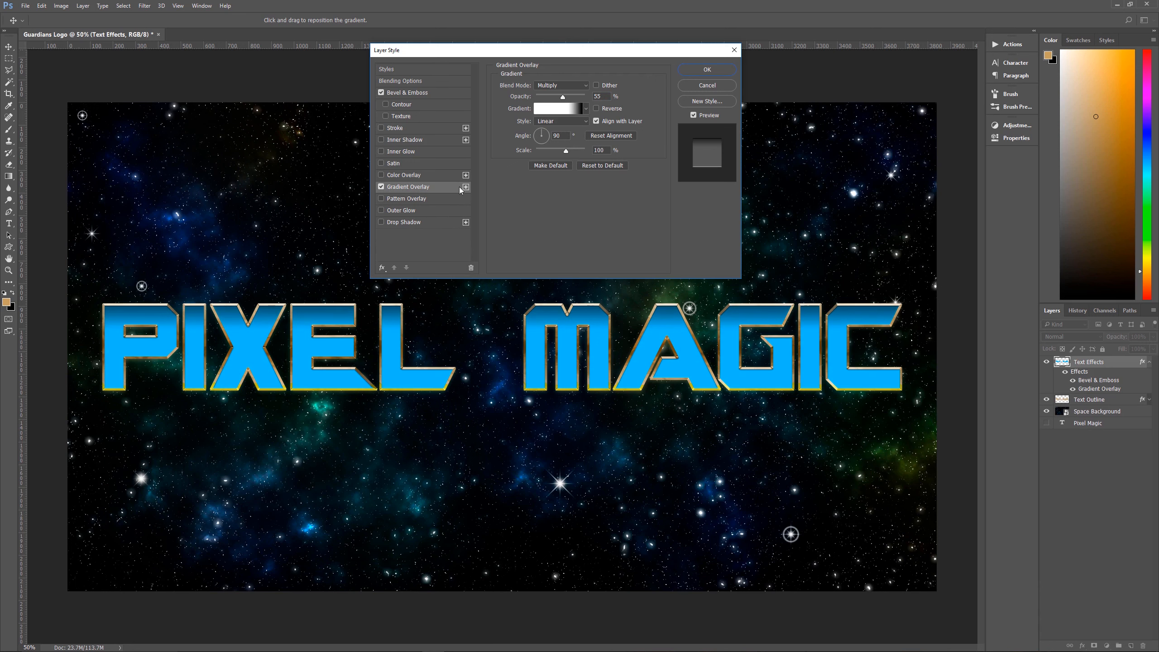
left_click(466, 187)
left_click(438, 200)
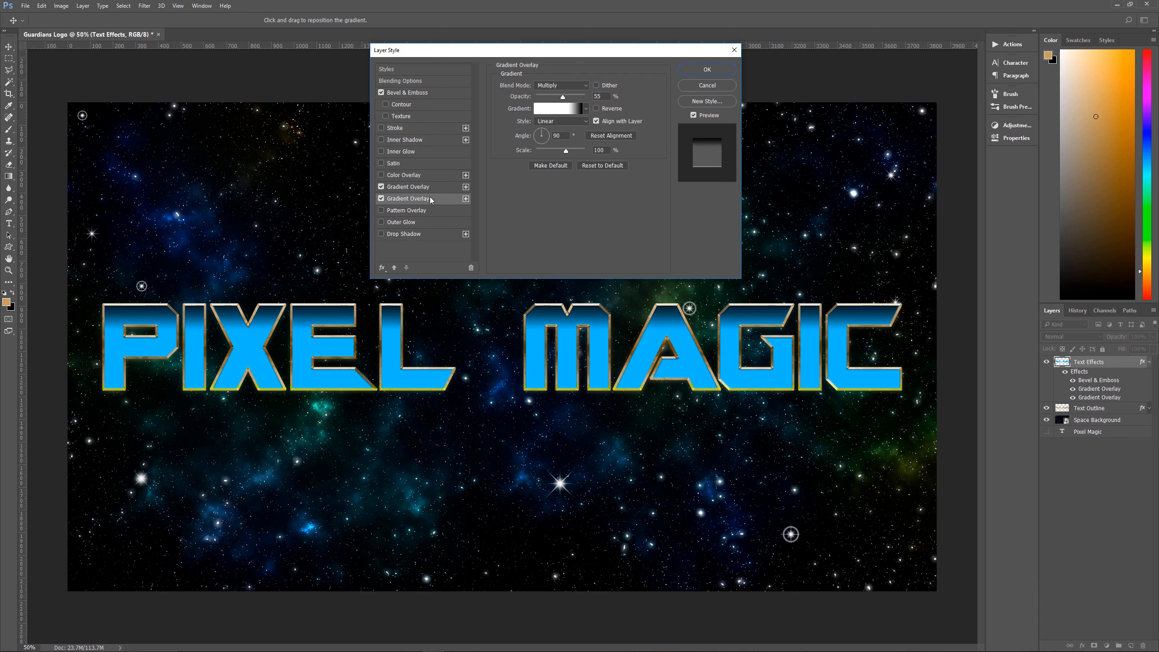
left_click(550, 85)
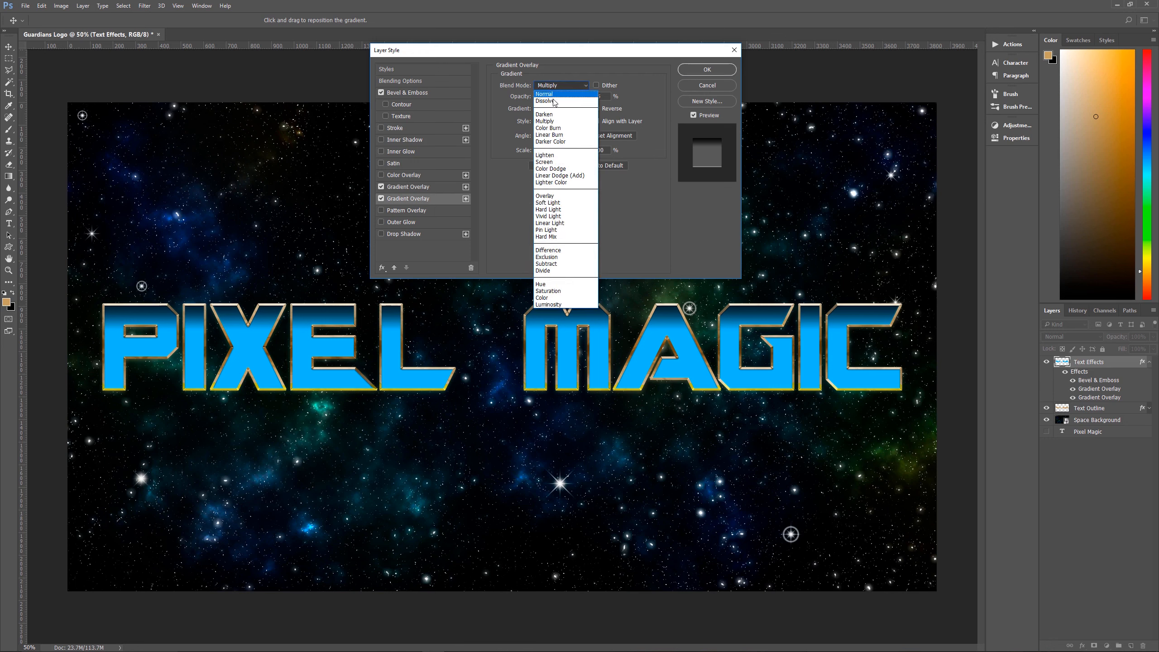
left_click(554, 162)
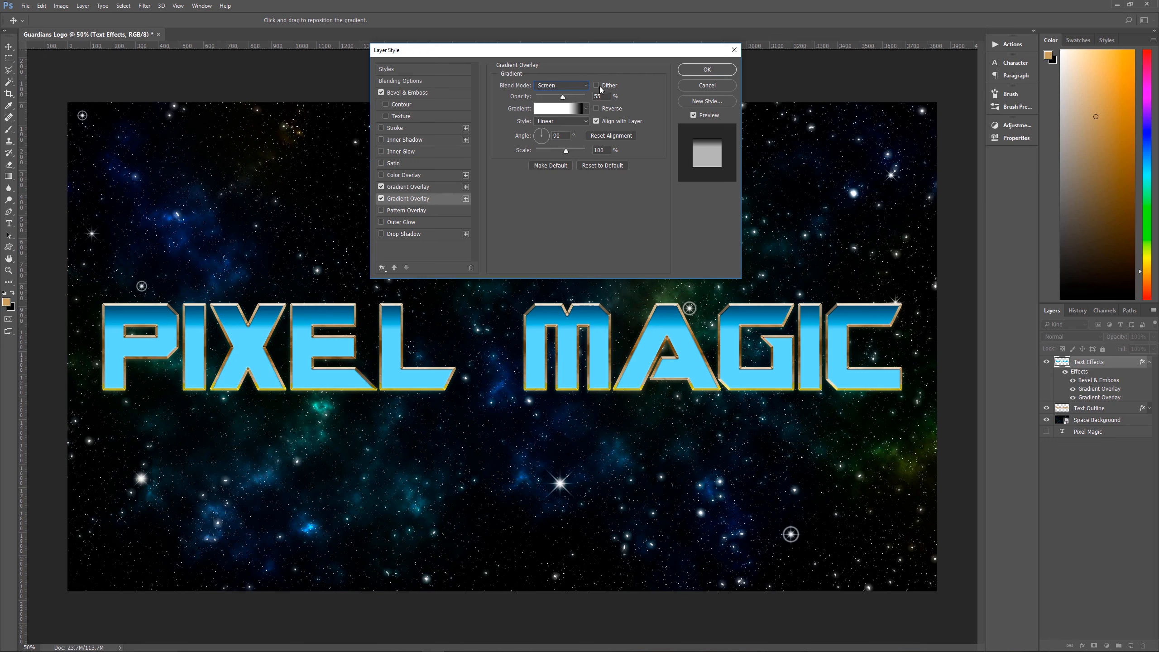
Edit the Screen overlay's gradient with the white stop at 0%, the black stop at 30% and the midpoint at 30%
left_click(560, 109)
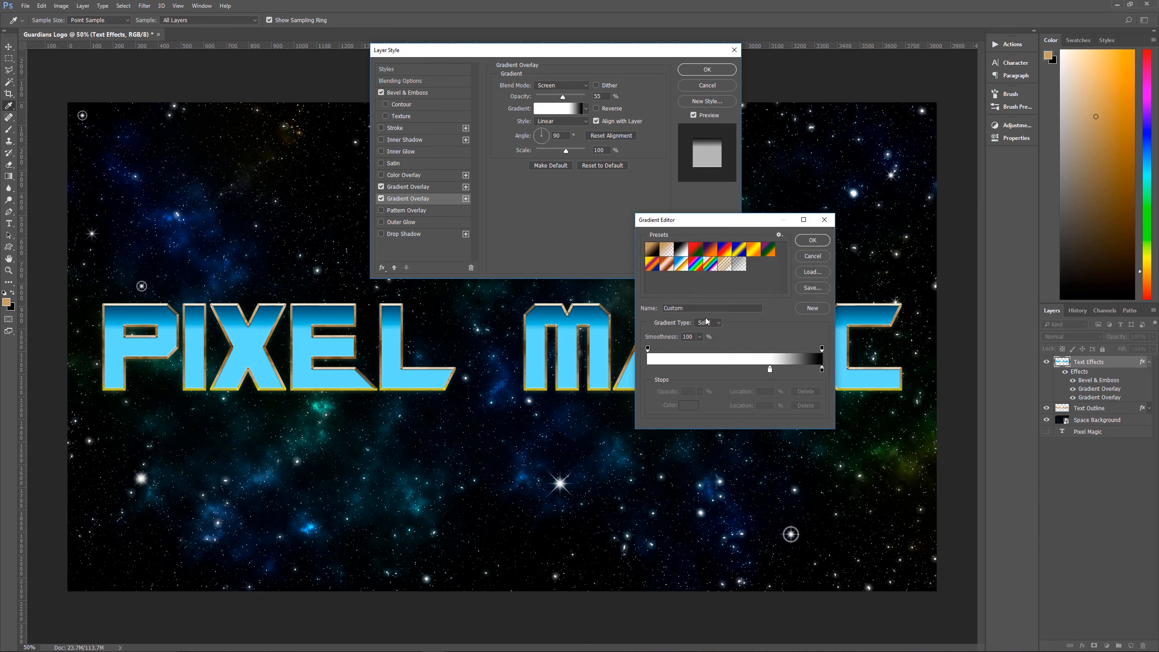
left_click(769, 369)
type("0")
left_click(822, 370)
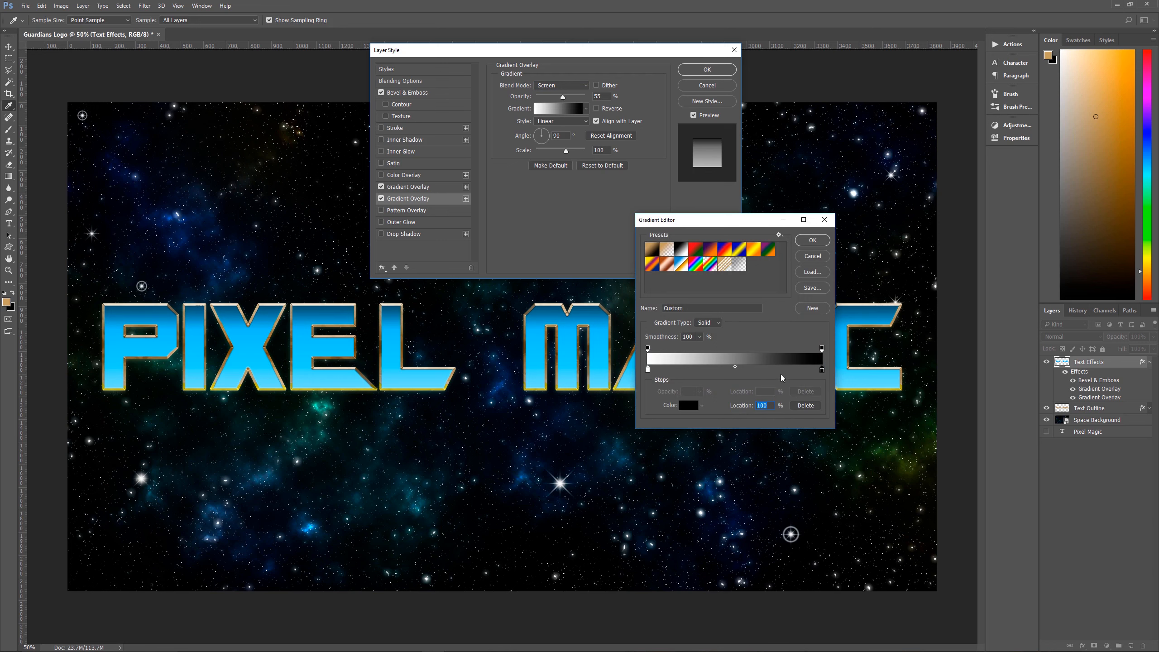
type("30")
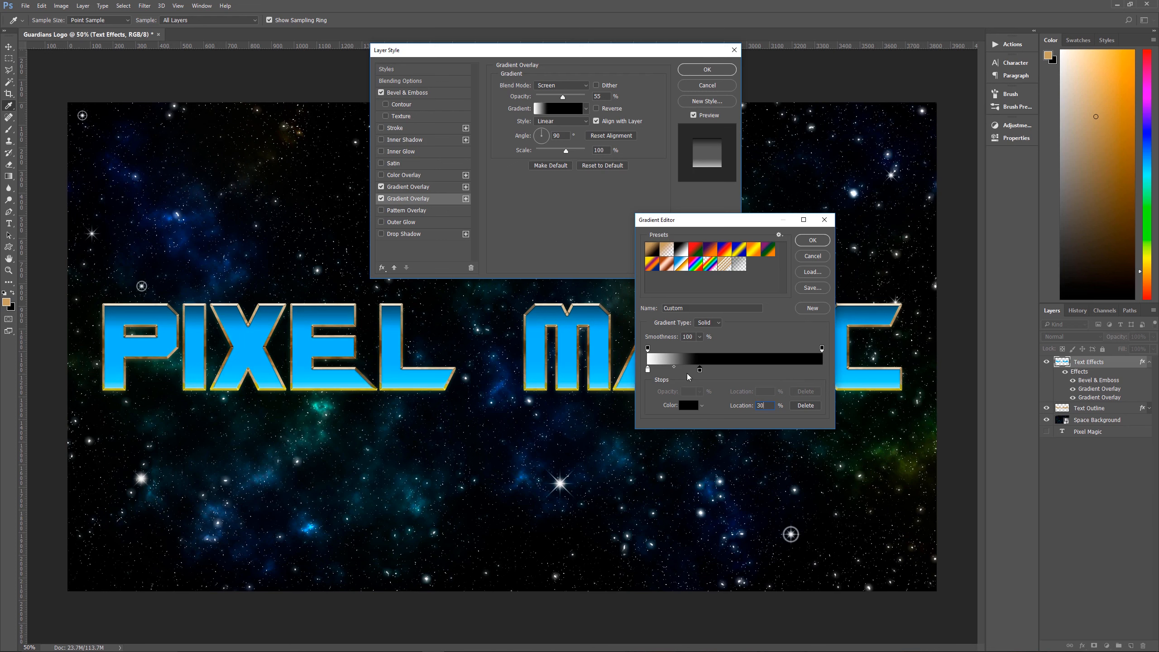
left_click(675, 369)
key("Delete")
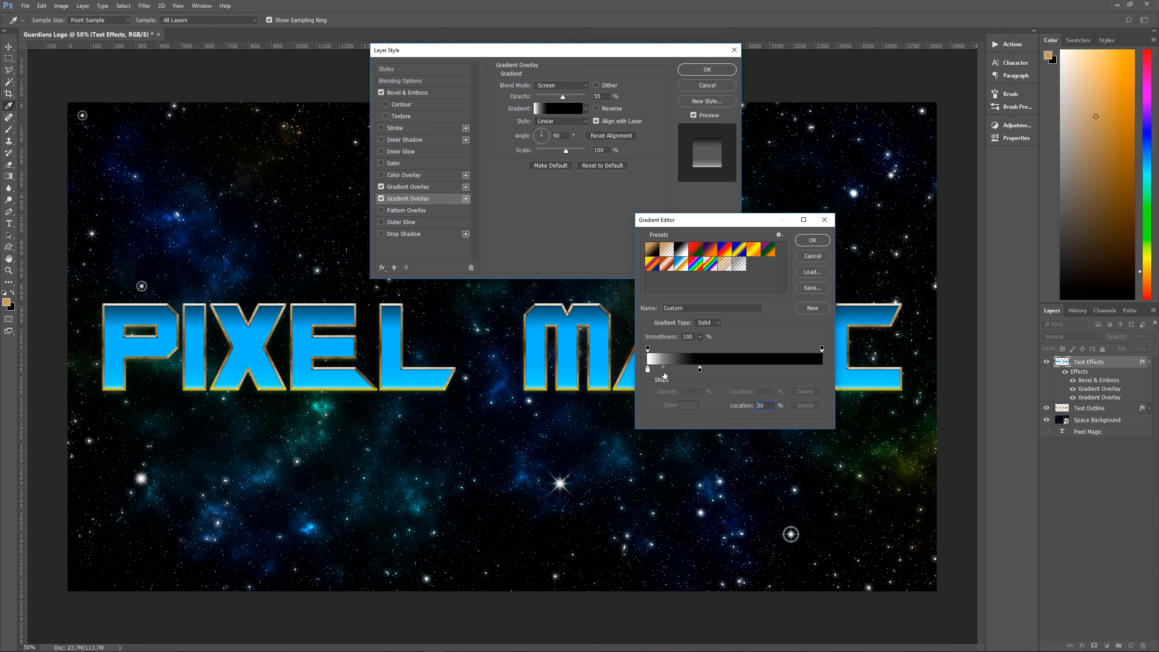
left_click(809, 241)
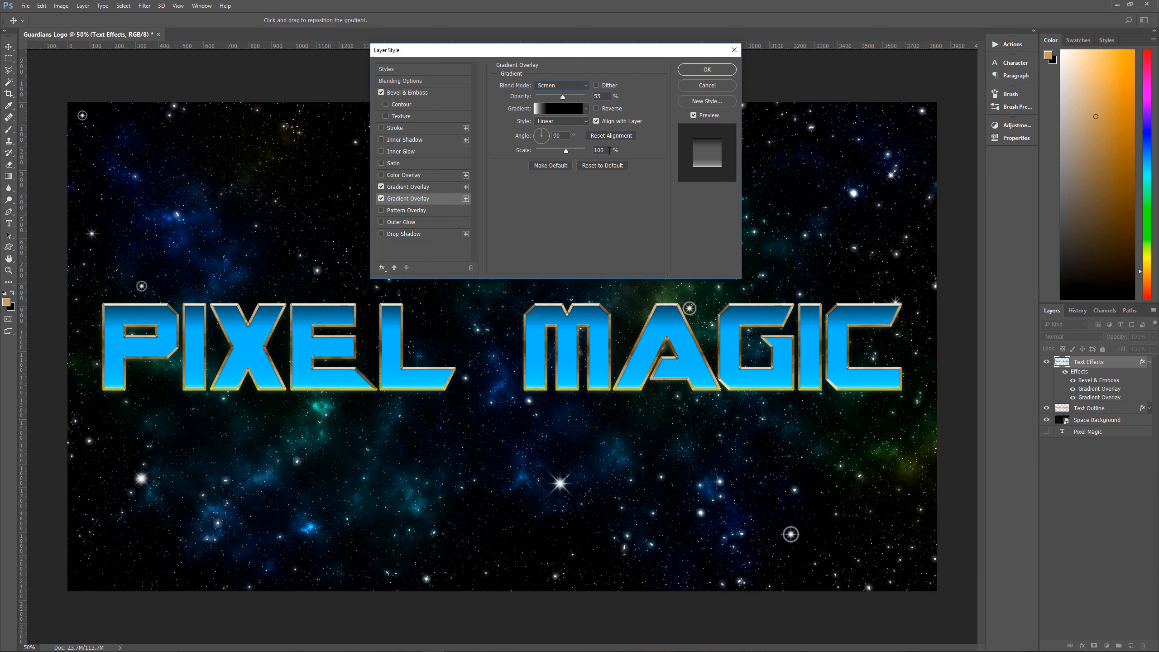
Set the color midpoint of the Multiply overlay's gradient to 40% and apply the Text Effects layer style
left_click(437, 187)
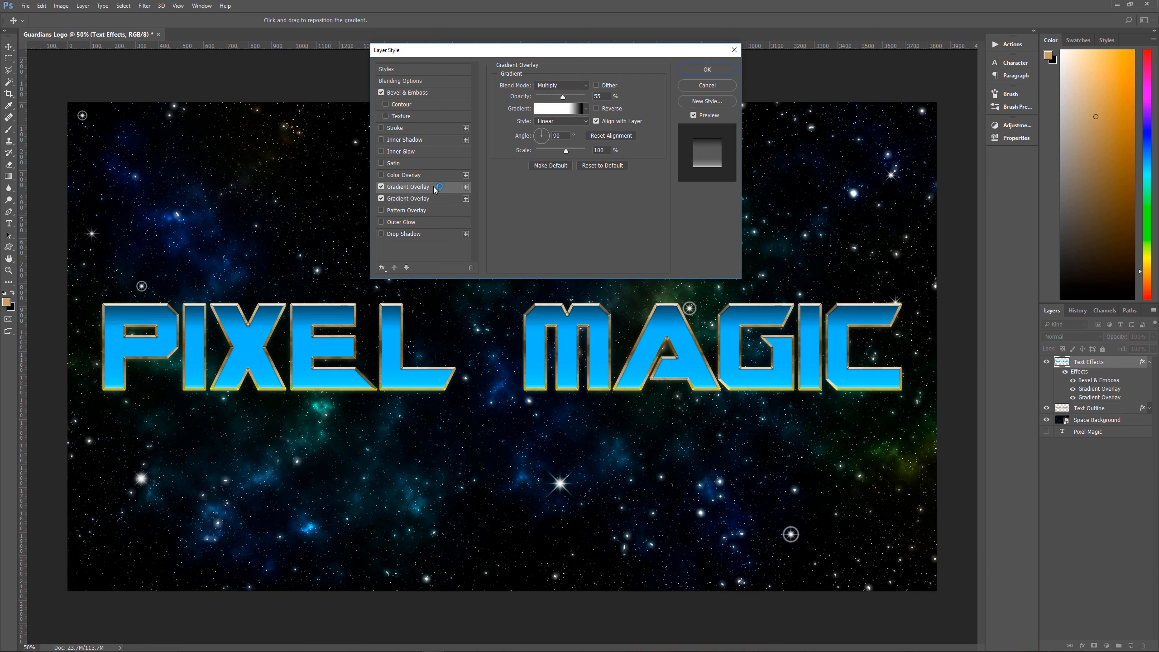
left_click(559, 108)
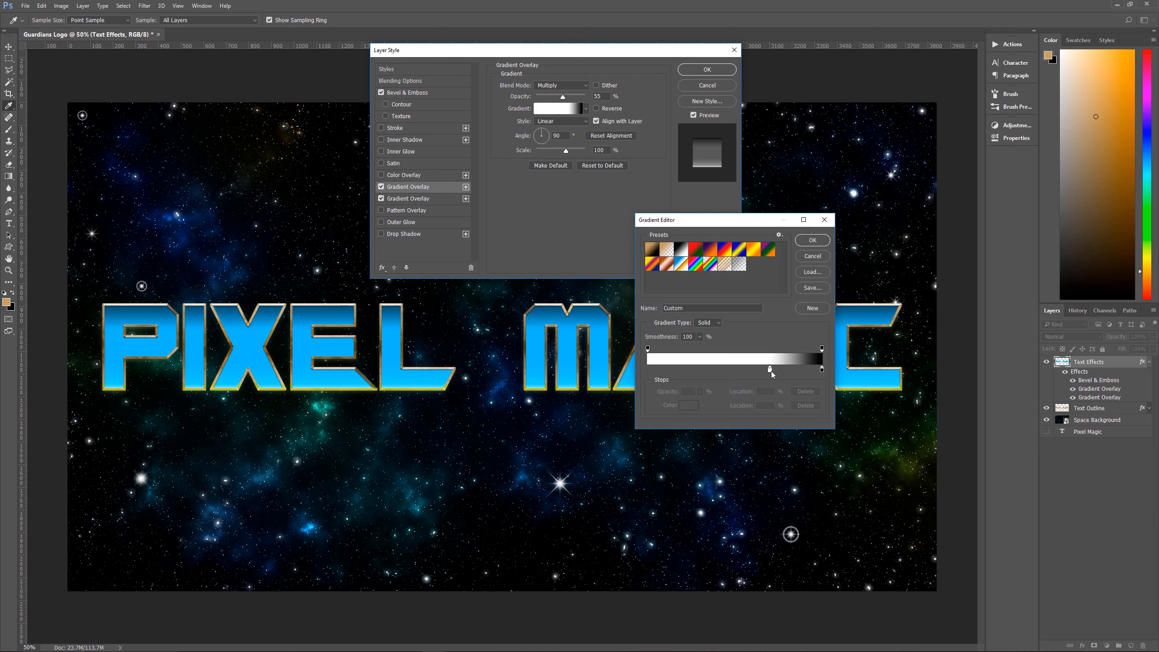
left_click(770, 369)
left_click(796, 367)
type("40")
left_click(812, 240)
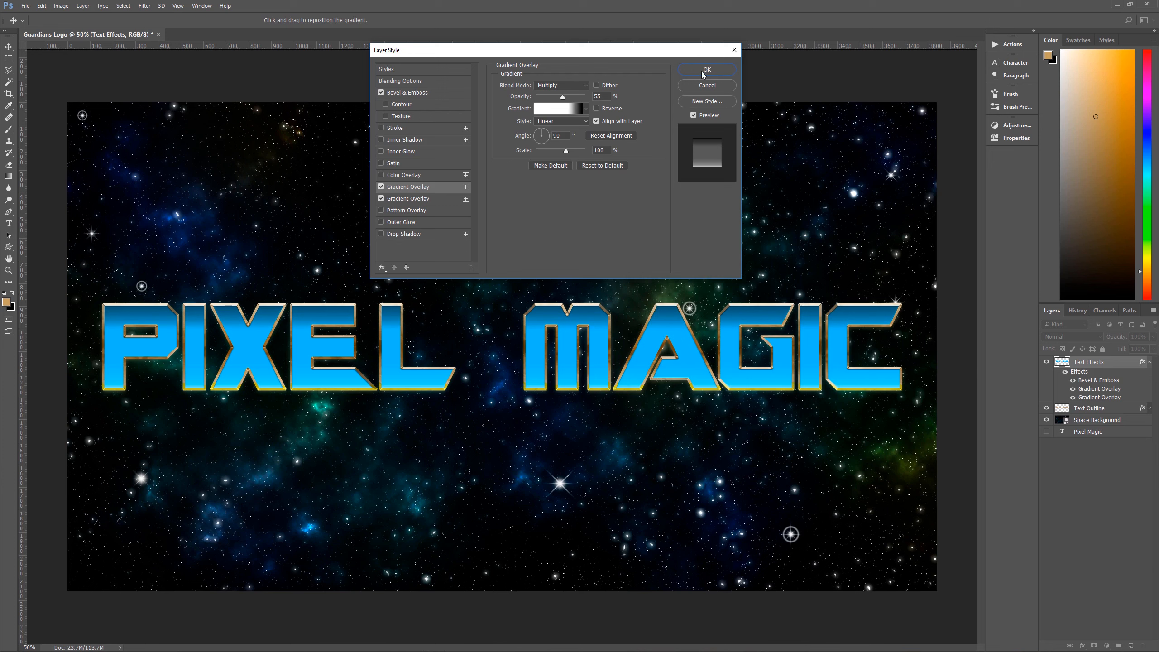
left_click(730, 73)
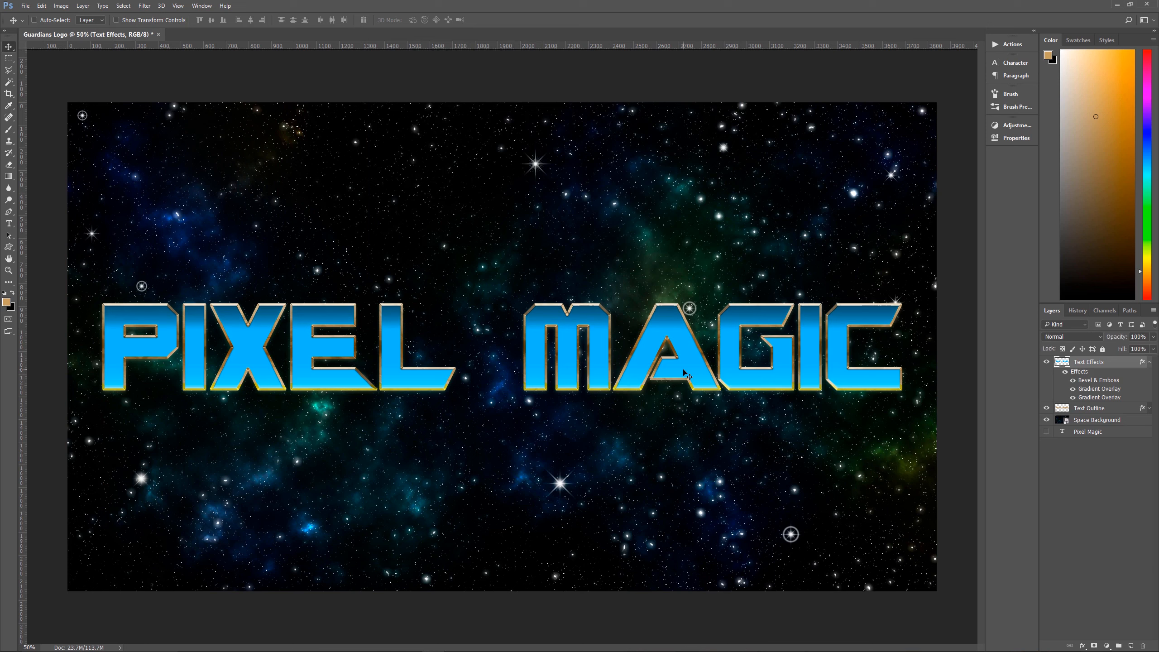
Collapse the Text Effects layer's effects list and add a Black & White adjustment layer to the Metal Scratches 02.jpg document
left_click(1149, 362)
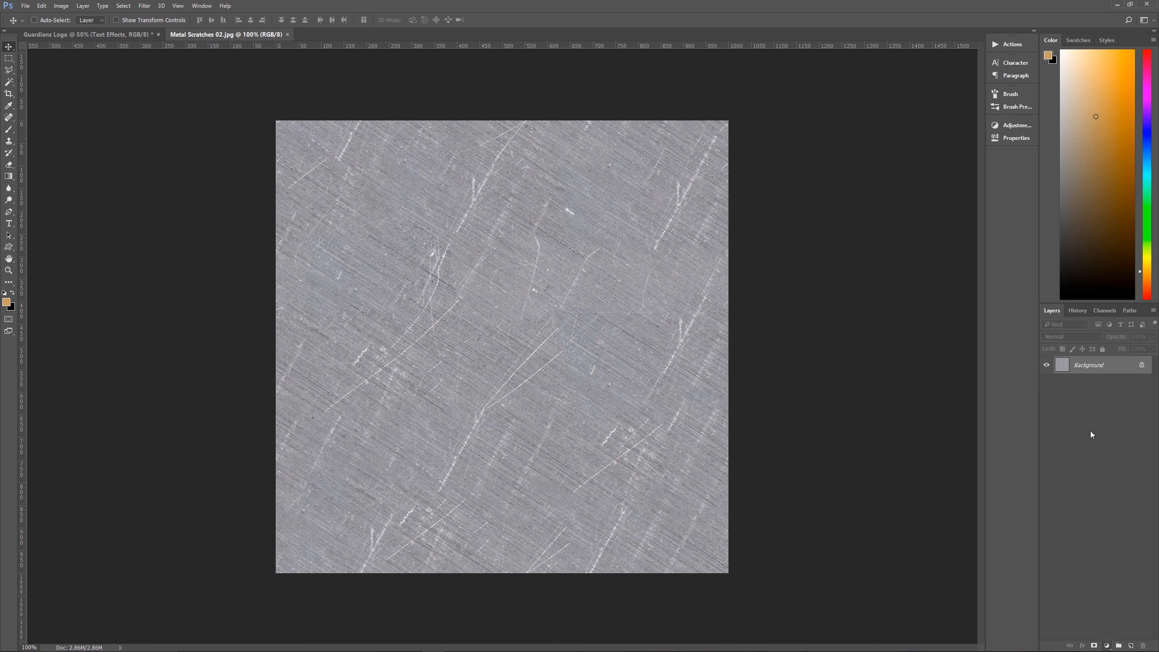
left_click(1107, 646)
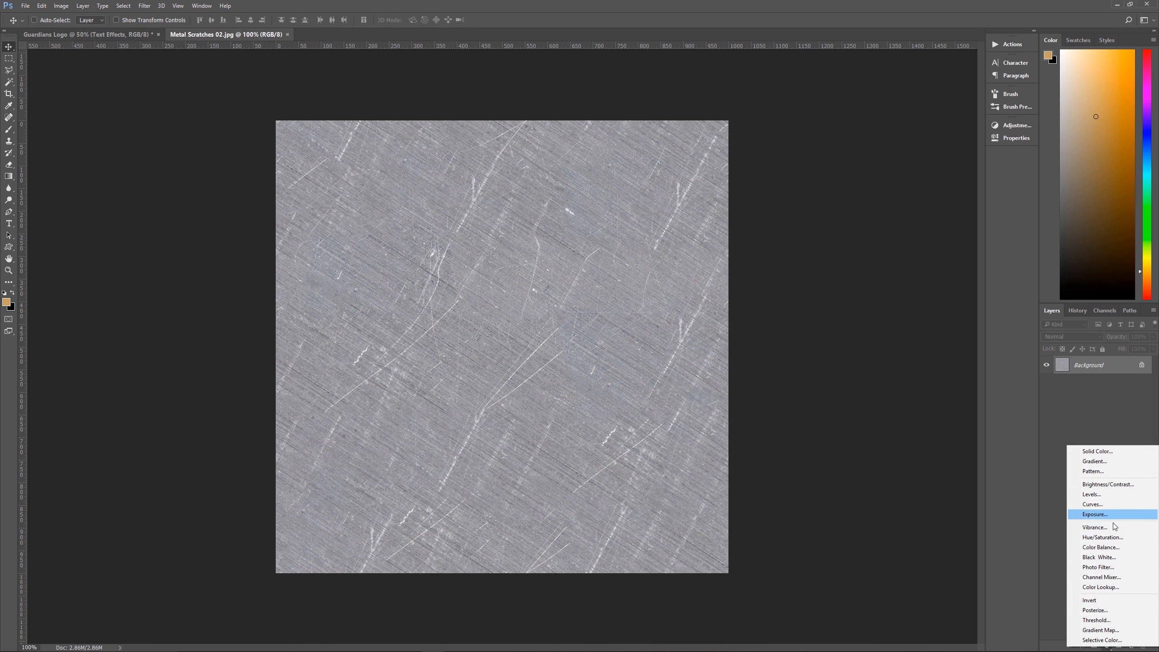
left_click(1110, 557)
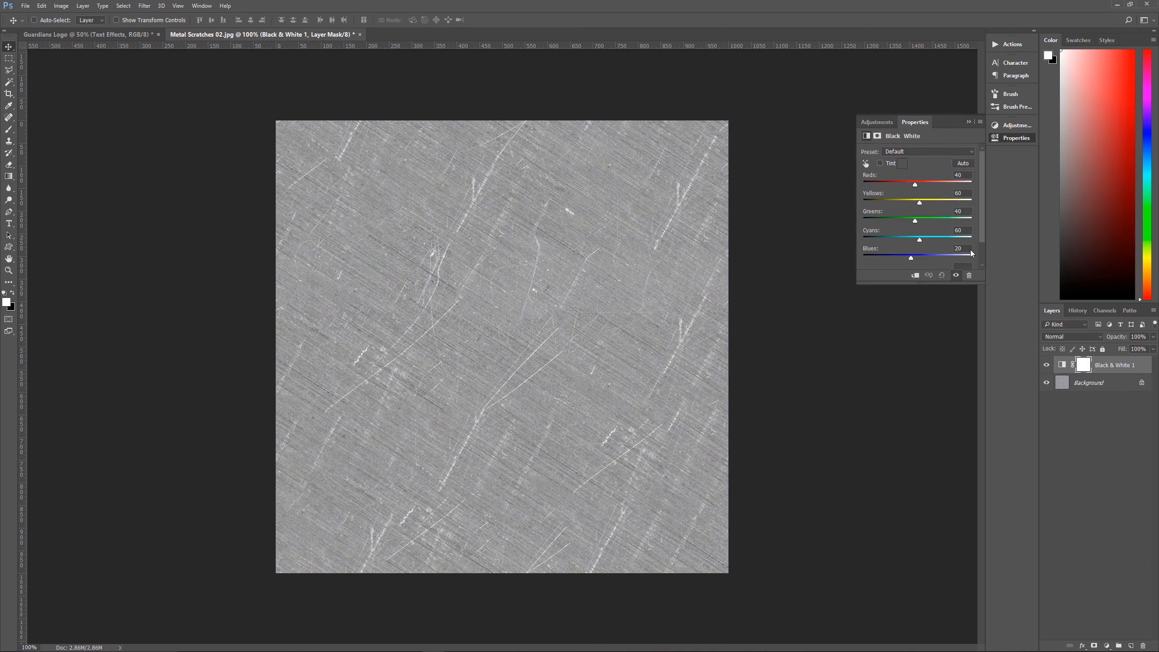
left_click(969, 121)
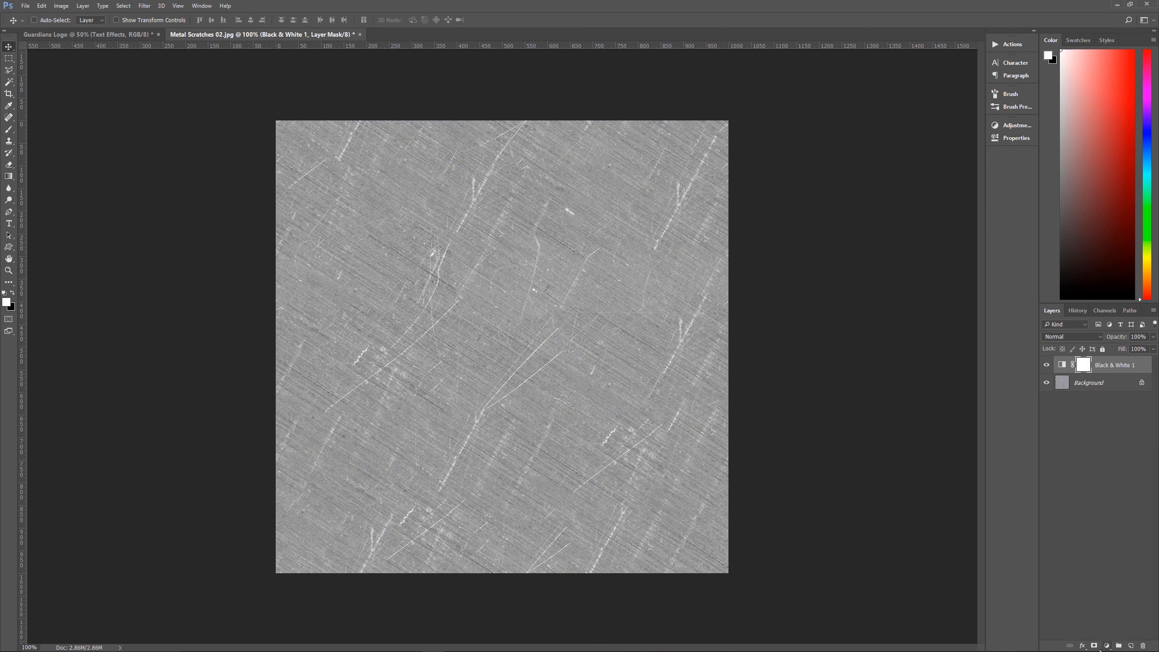
Add a Levels adjustment above the Black & White layer with shadow input 100 and highlight input 195
left_click(1107, 647)
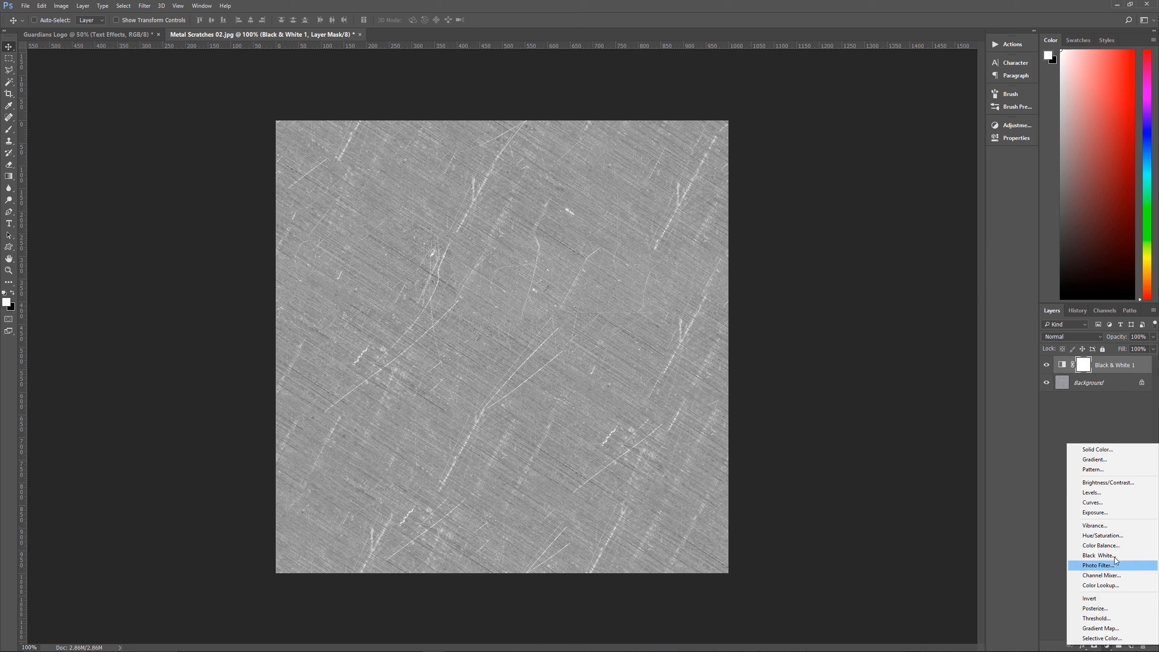
left_click(1096, 492)
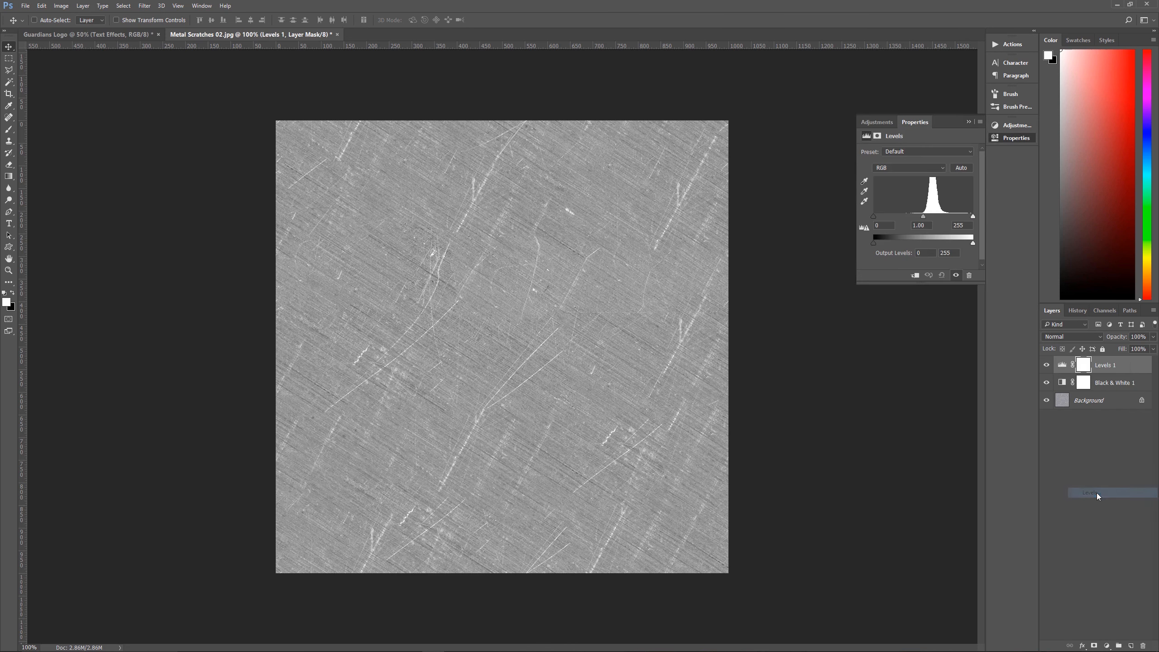
left_click(876, 226)
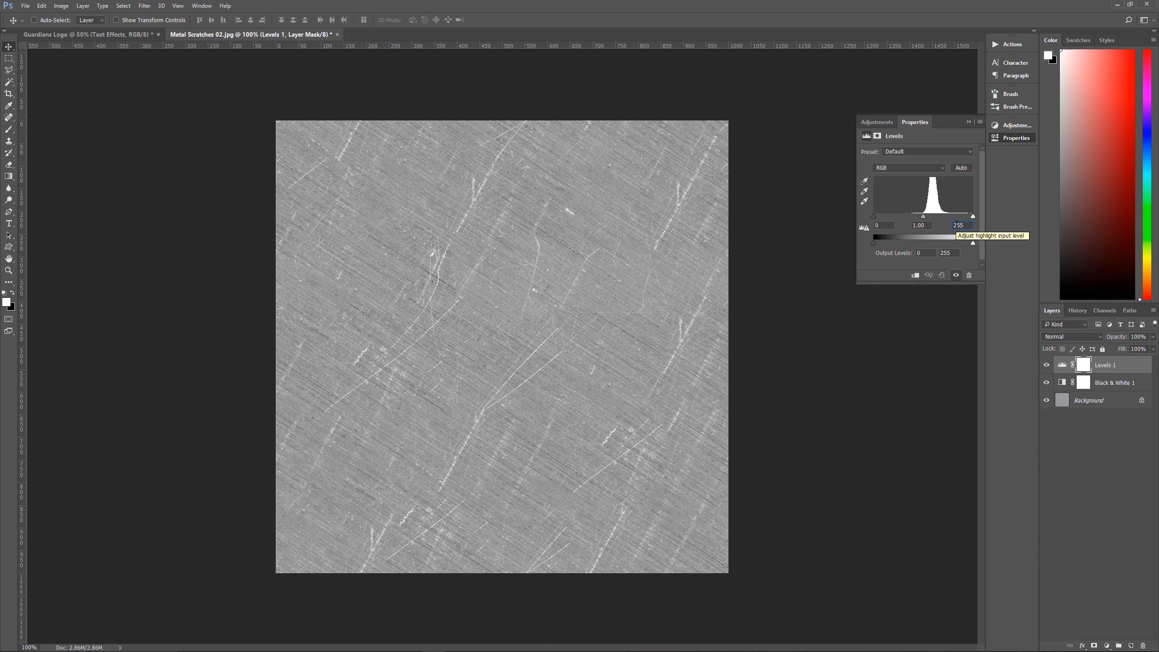
left_click(874, 226)
type("100")
left_click(973, 226)
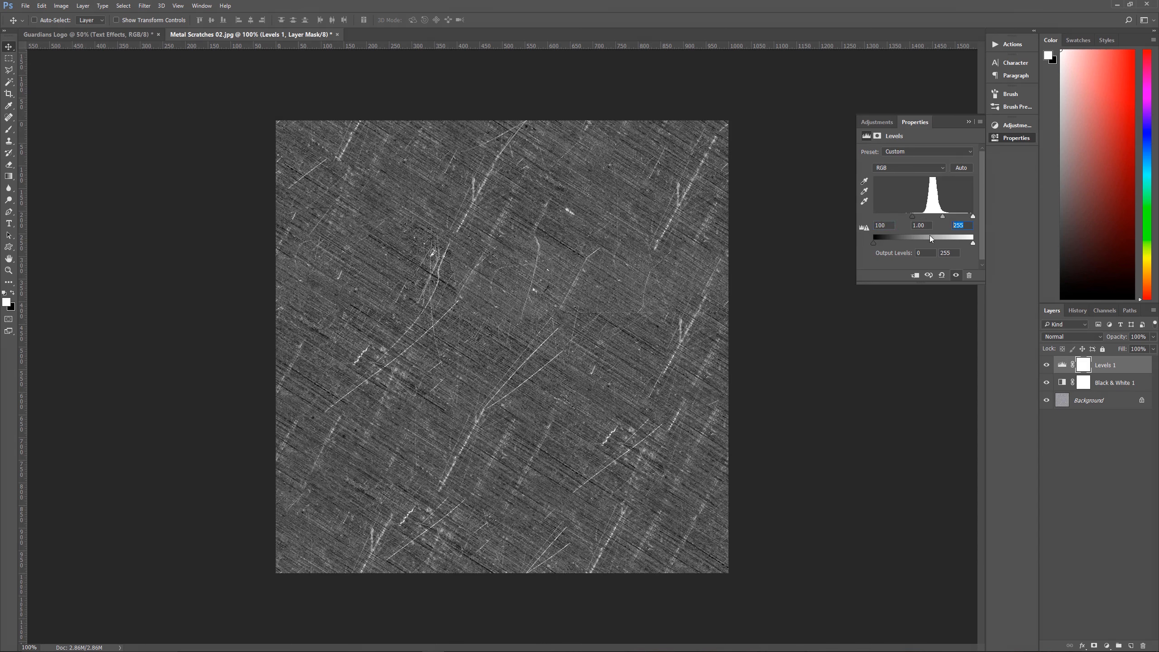
type("195")
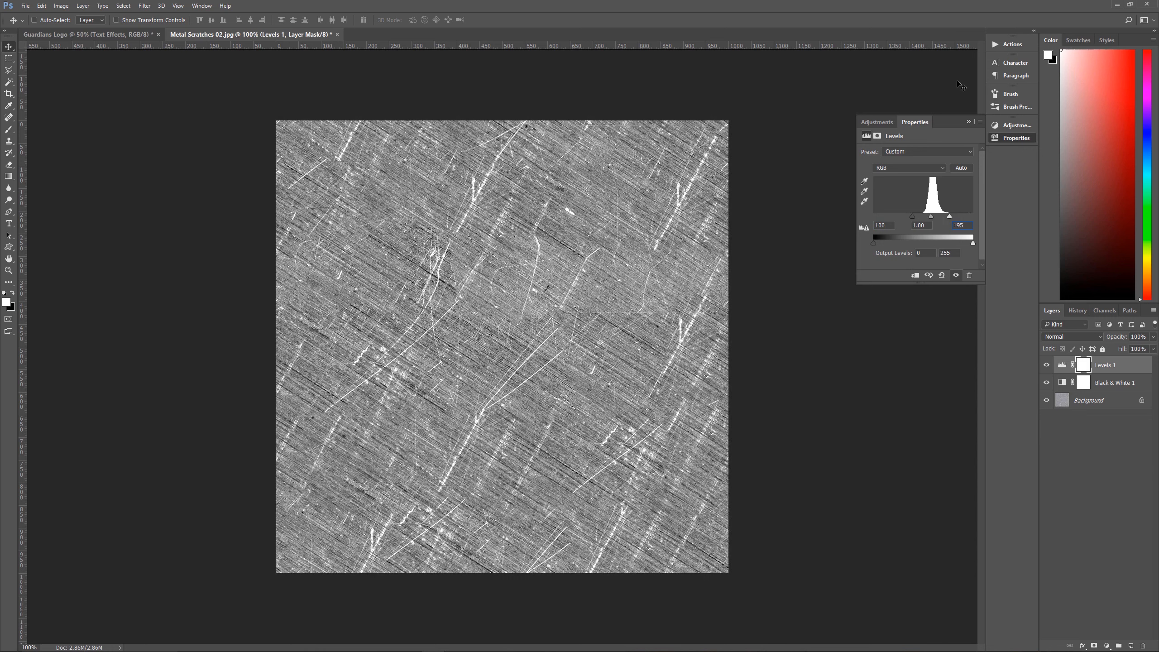
left_click(968, 122)
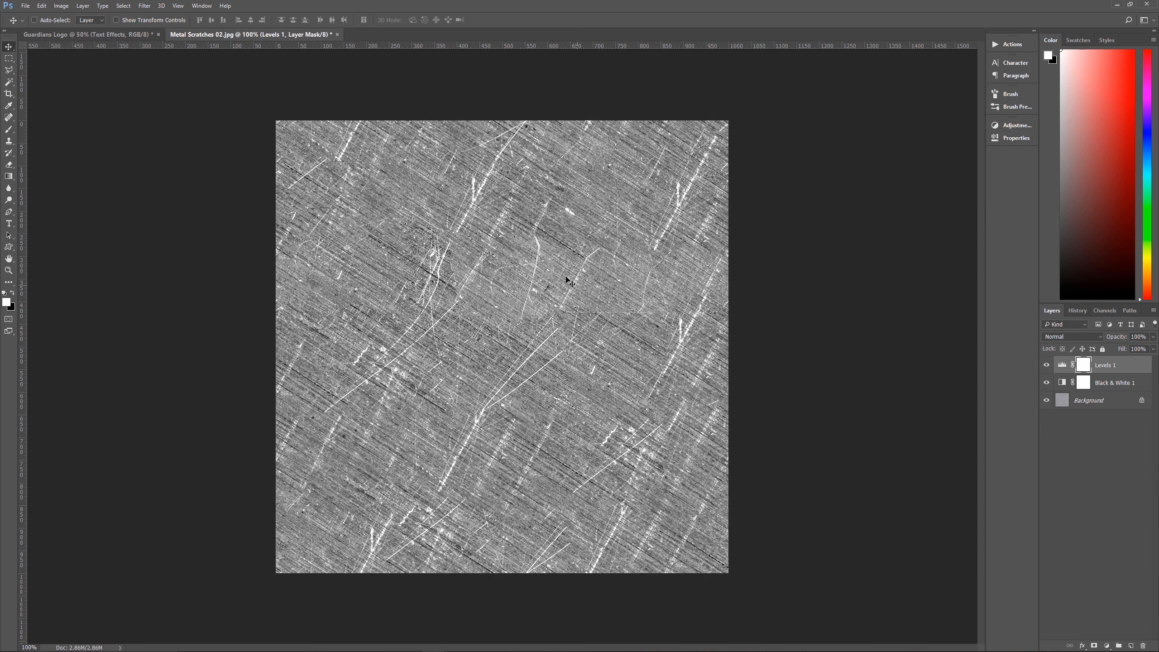
Compare the scratches texture with and without the Levels adjustment and review its input level settings
left_click(1047, 365)
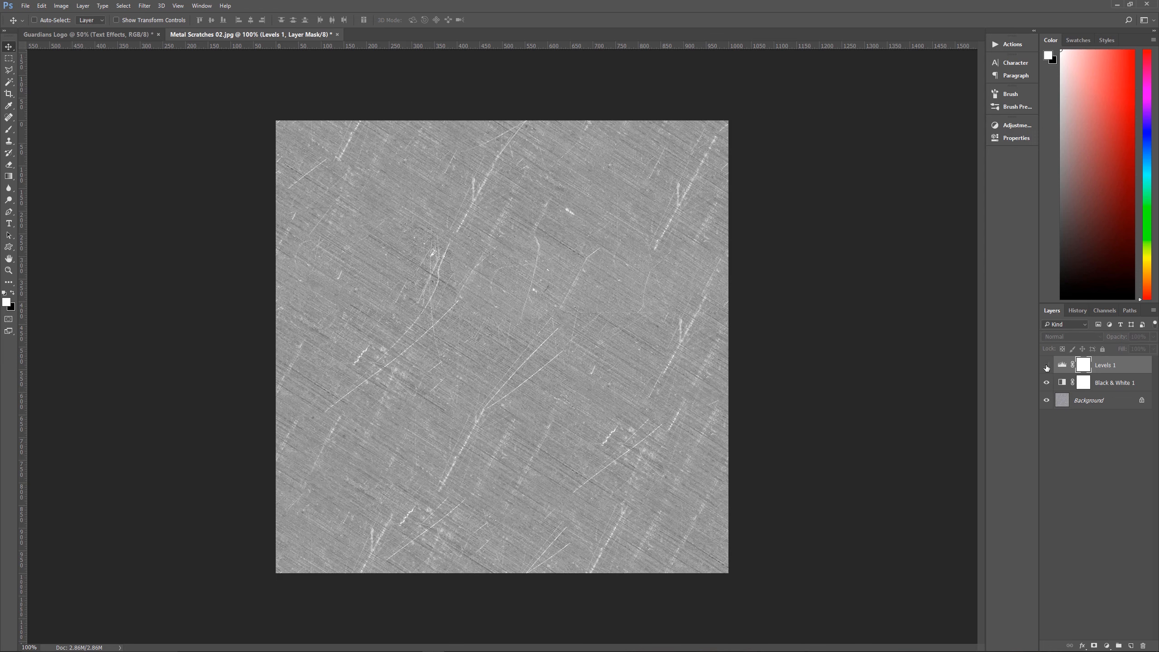
left_click(1046, 365)
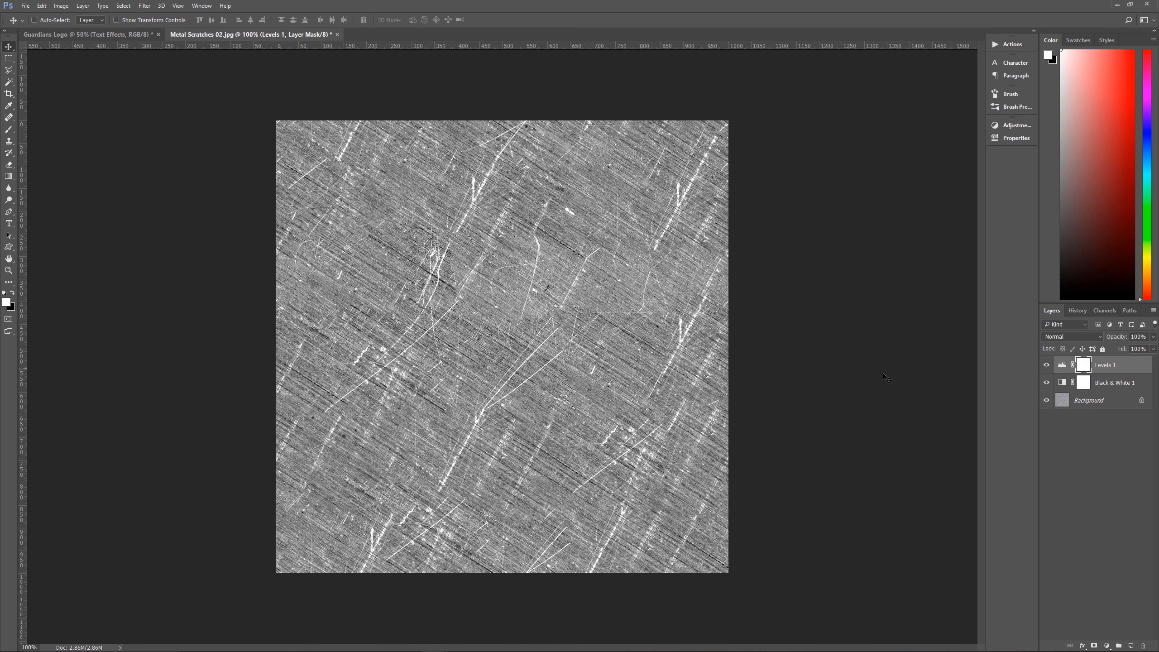
left_click(1061, 365)
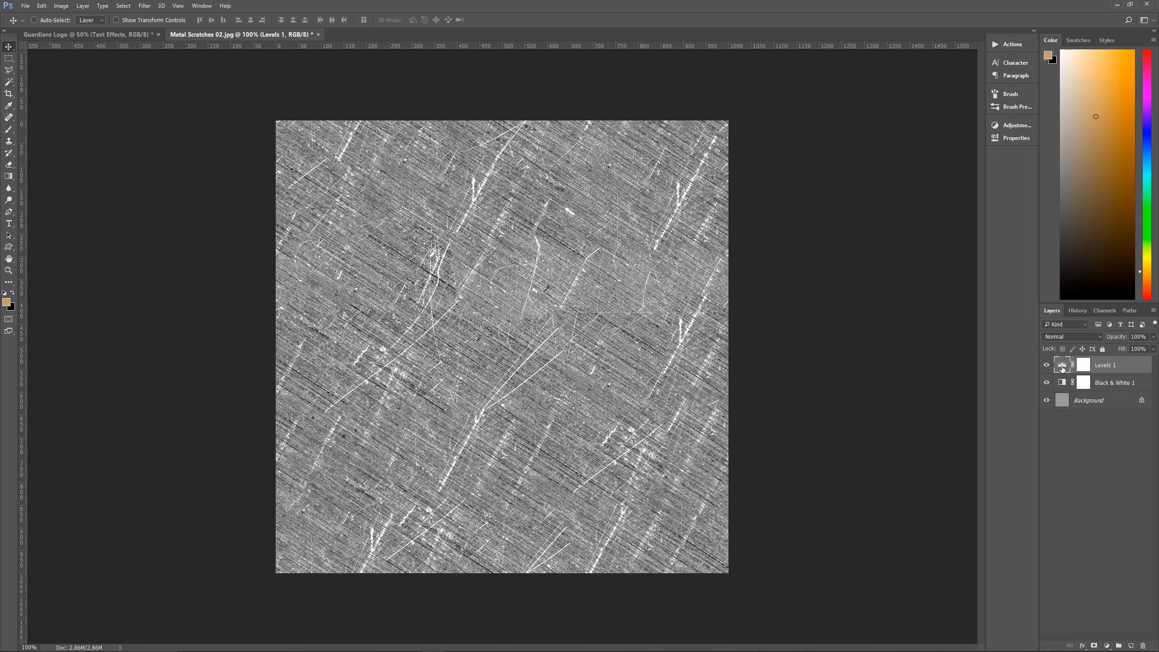
double_click(1062, 369)
left_click(964, 224)
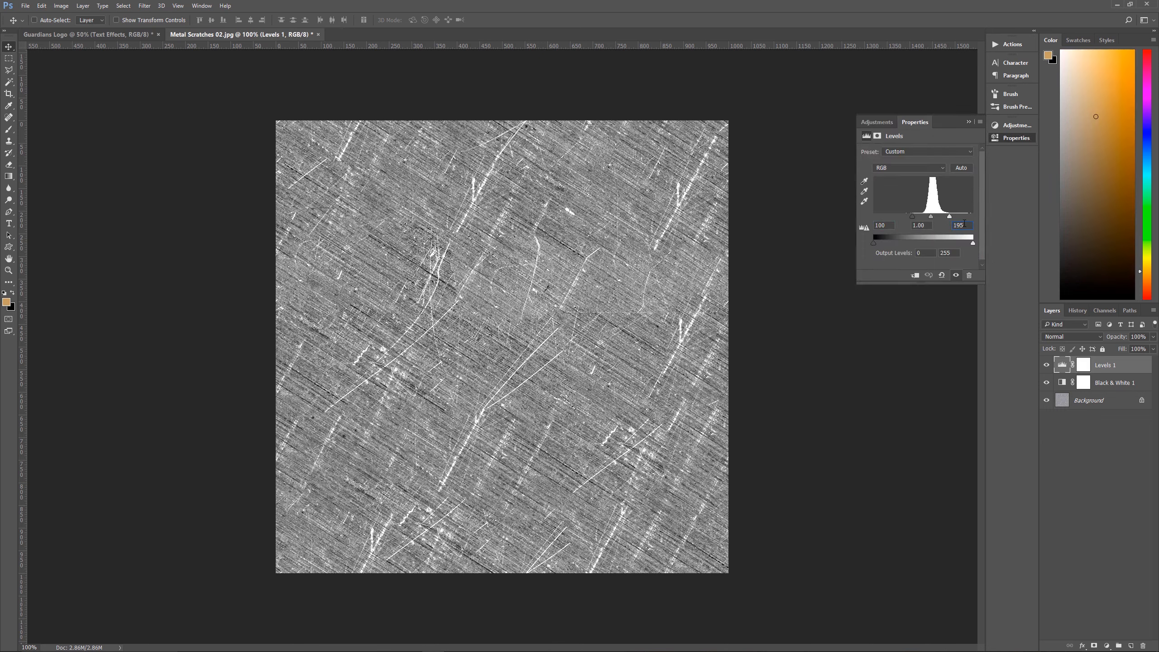
left_click(968, 122)
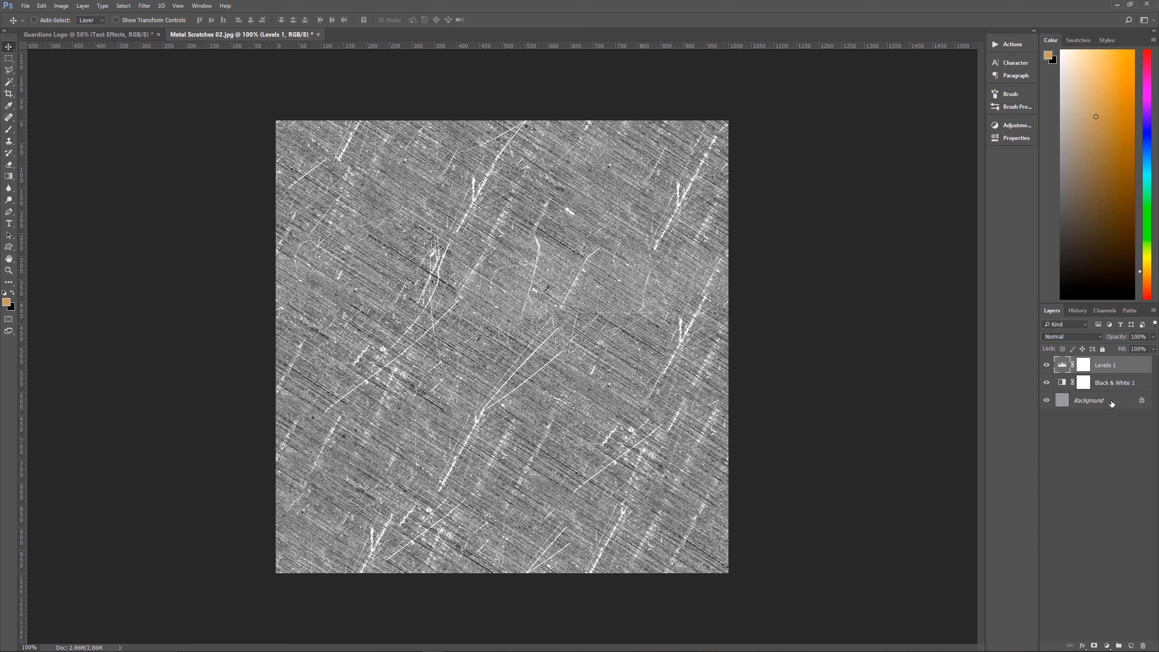
Merge the visible layers of the scratches image and copy the result into the Guardians Logo document
key("ctrl")
key("ctrl+shift+e")
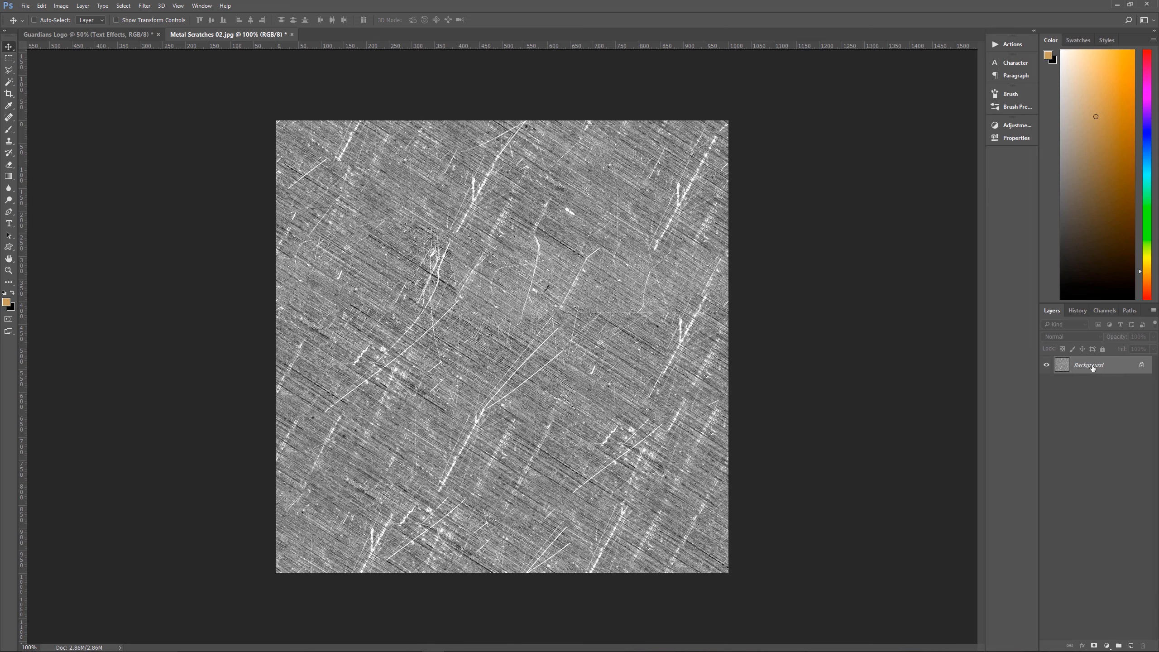
left_click_drag(1089, 367, 196, 330)
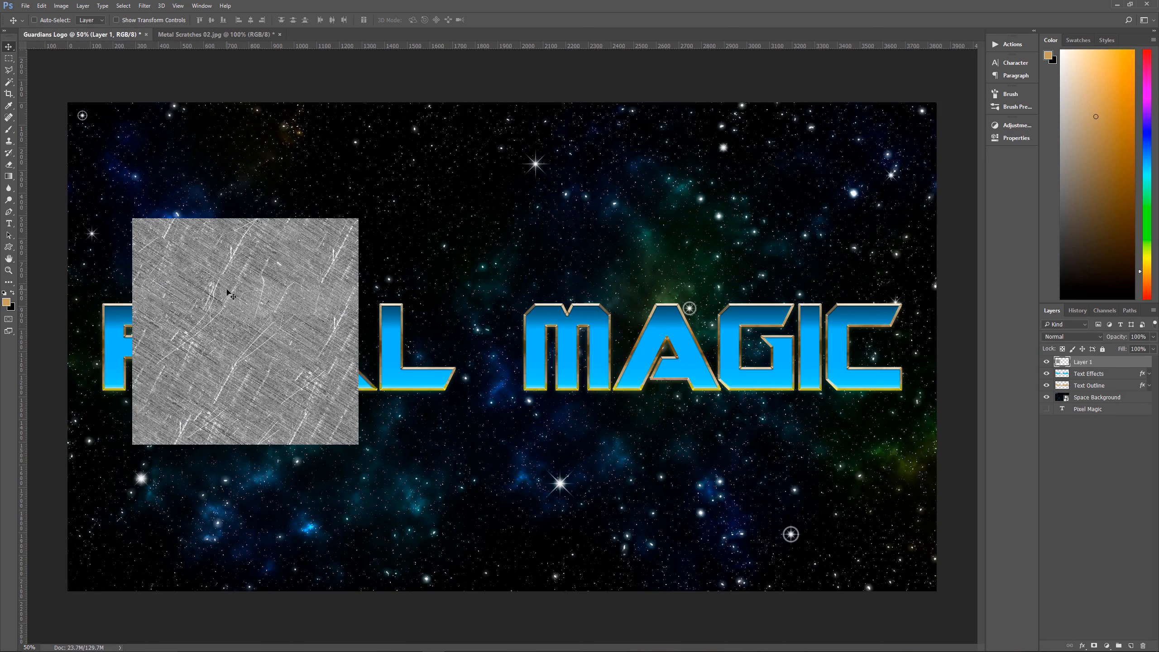
Position the scratches texture over the start of PIXEL, with its top edge just above the letters and its side just beyond the P
left_click_drag(305, 321, 265, 450)
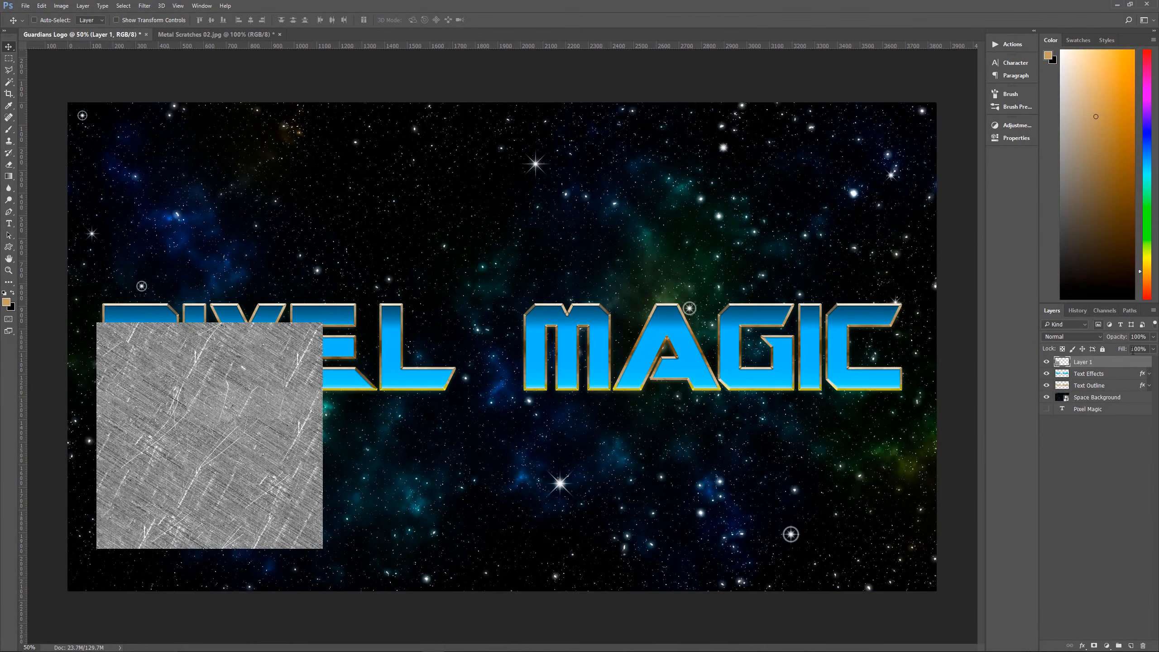
double_click(1089, 362)
left_click(1126, 363)
mouse_move(247, 448)
left_mouse_down()
mouse_move(252, 431)
mouse_move(251, 465)
left_mouse_up()
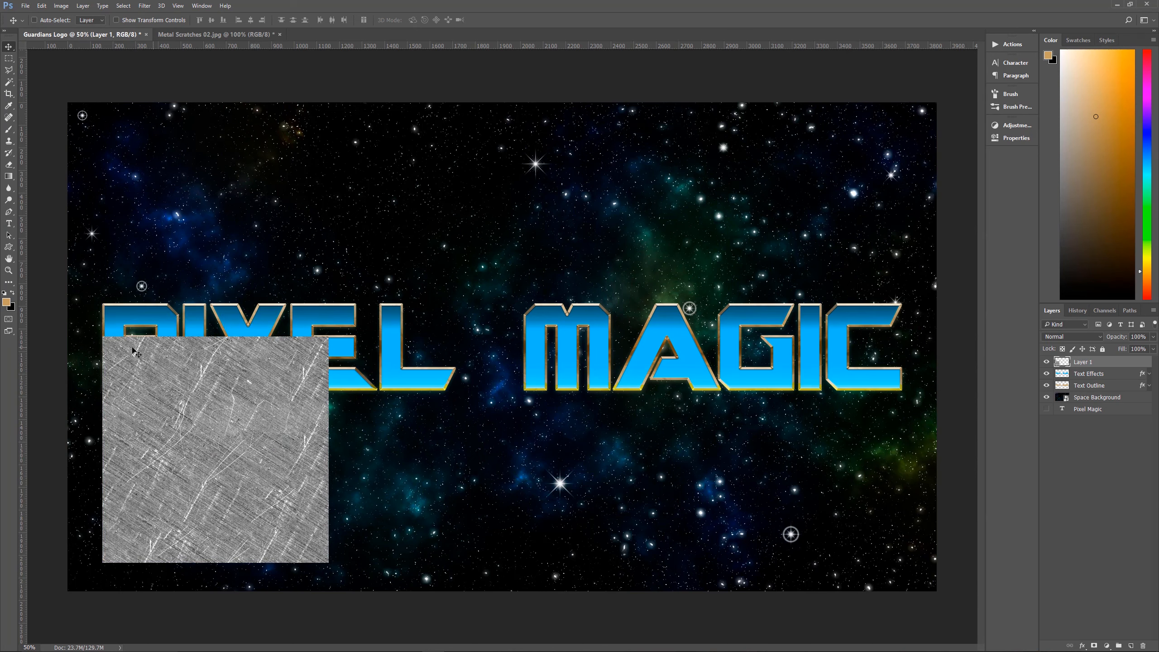
left_click_drag(161, 406, 150, 366)
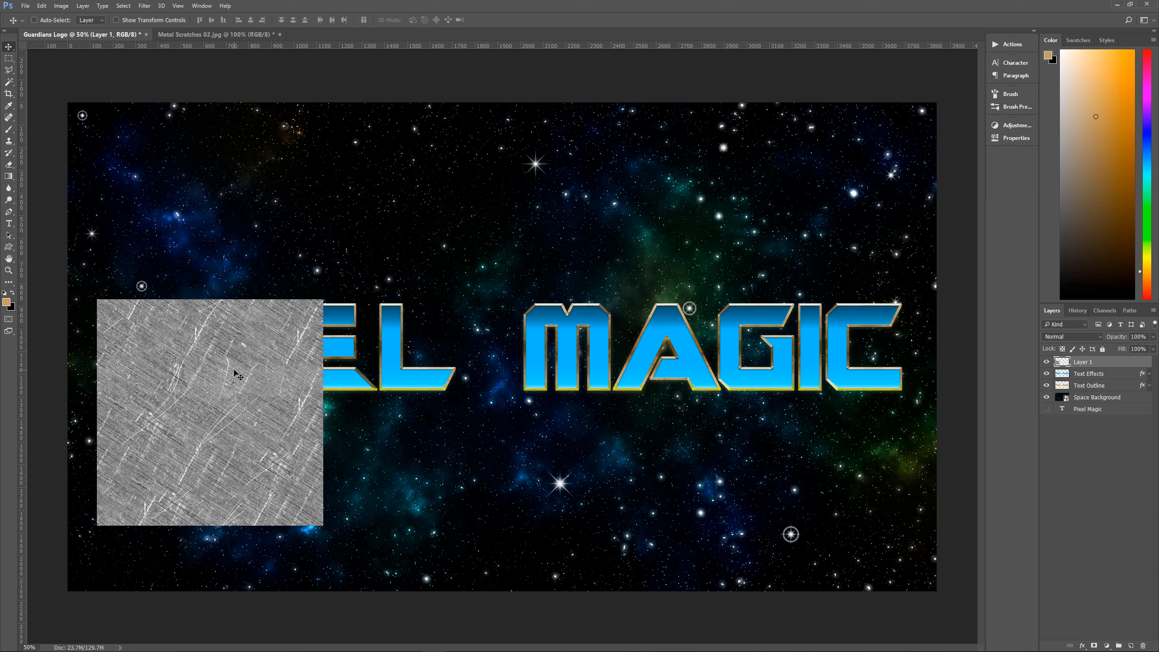
mouse_move(235, 371)
left_mouse_down()
mouse_move(301, 372)
mouse_move(234, 362)
mouse_move(248, 391)
mouse_move(238, 375)
mouse_move(221, 389)
left_mouse_up()
Duplicate the scratches texture horizontally so the copy sits flush beside the original, and start a free transform on the copy
key("ctrl")
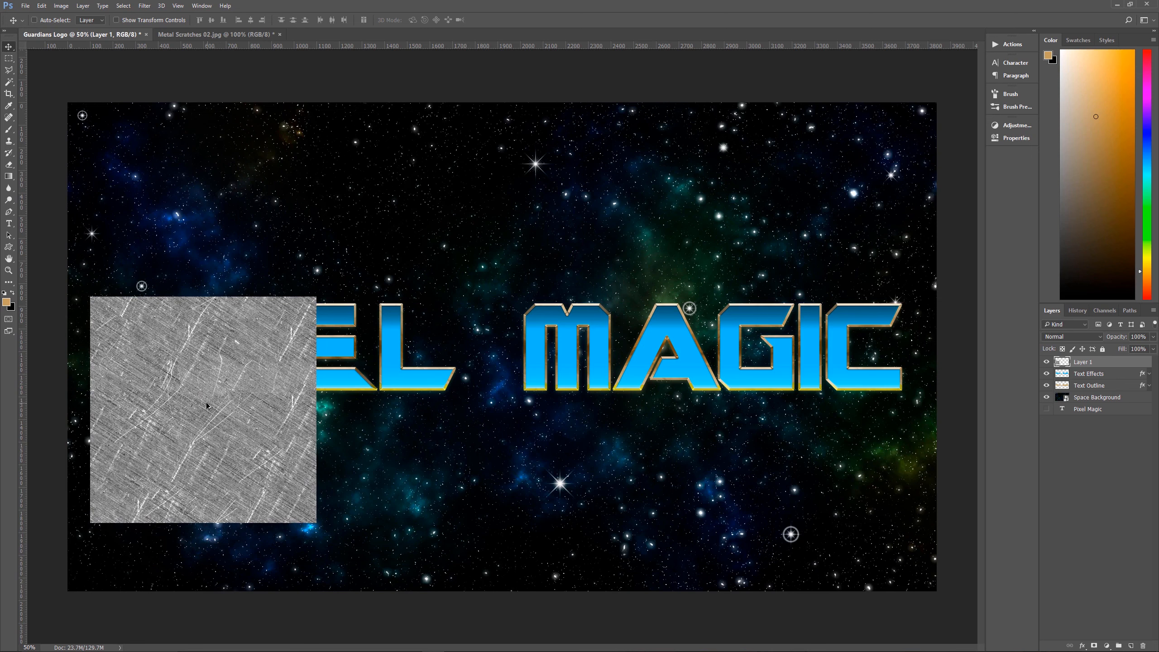
left_click_drag(206, 402, 436, 414)
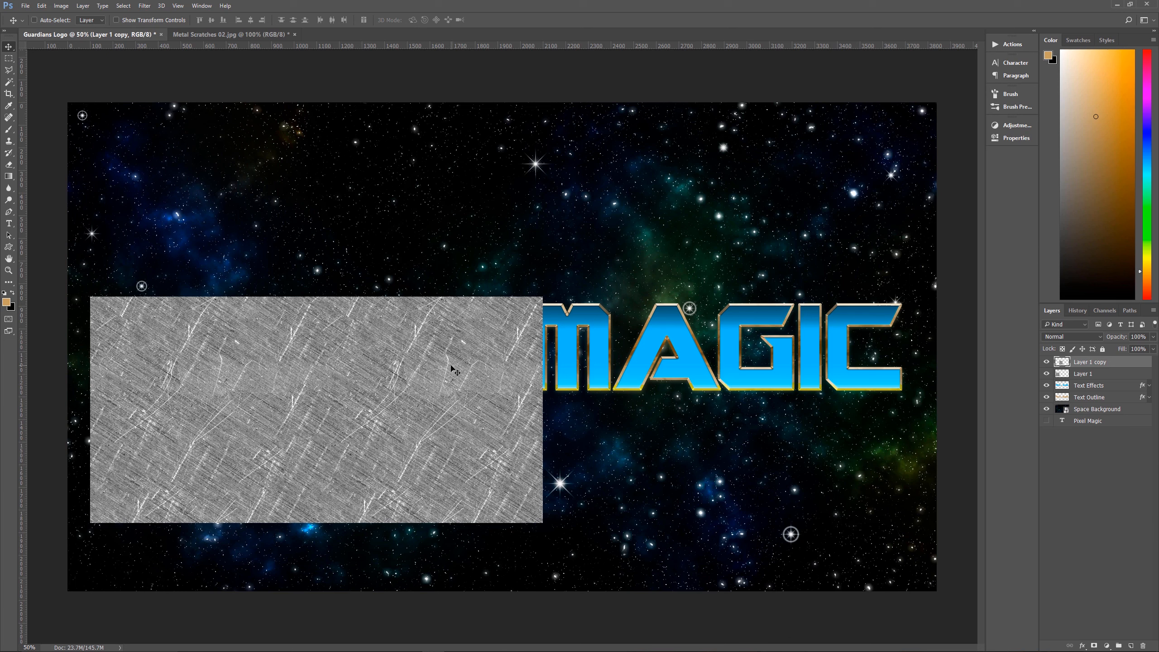
key("ctrl+t")
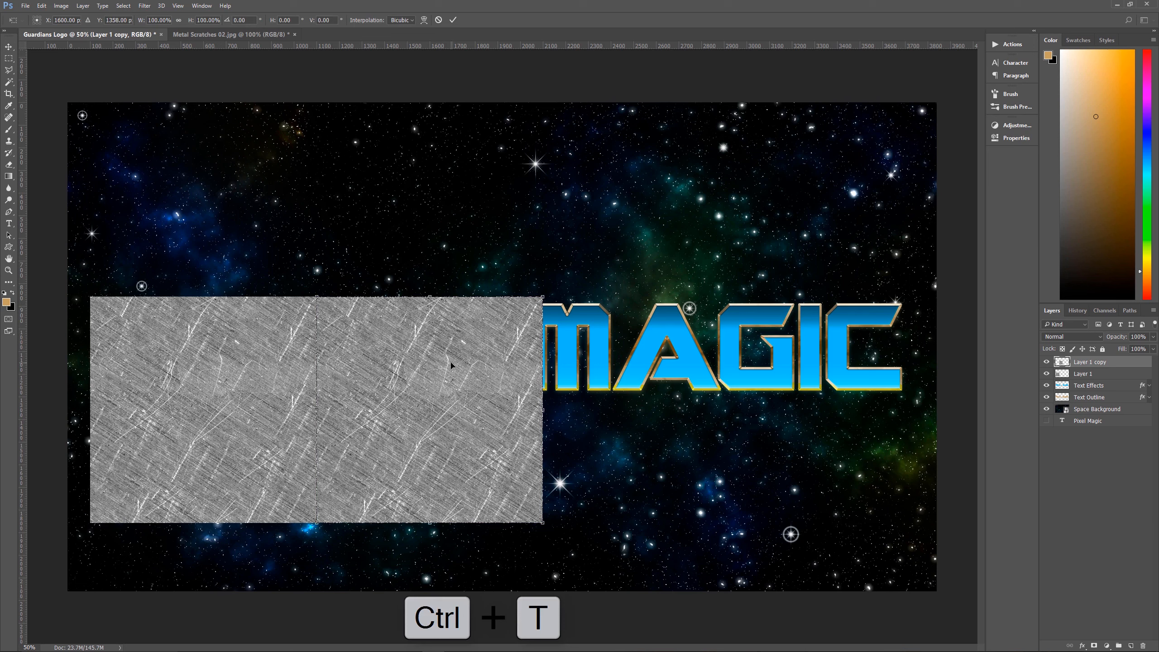
Try flipping the copied texture horizontally and vertically, undoing each flip
right_click(450, 366)
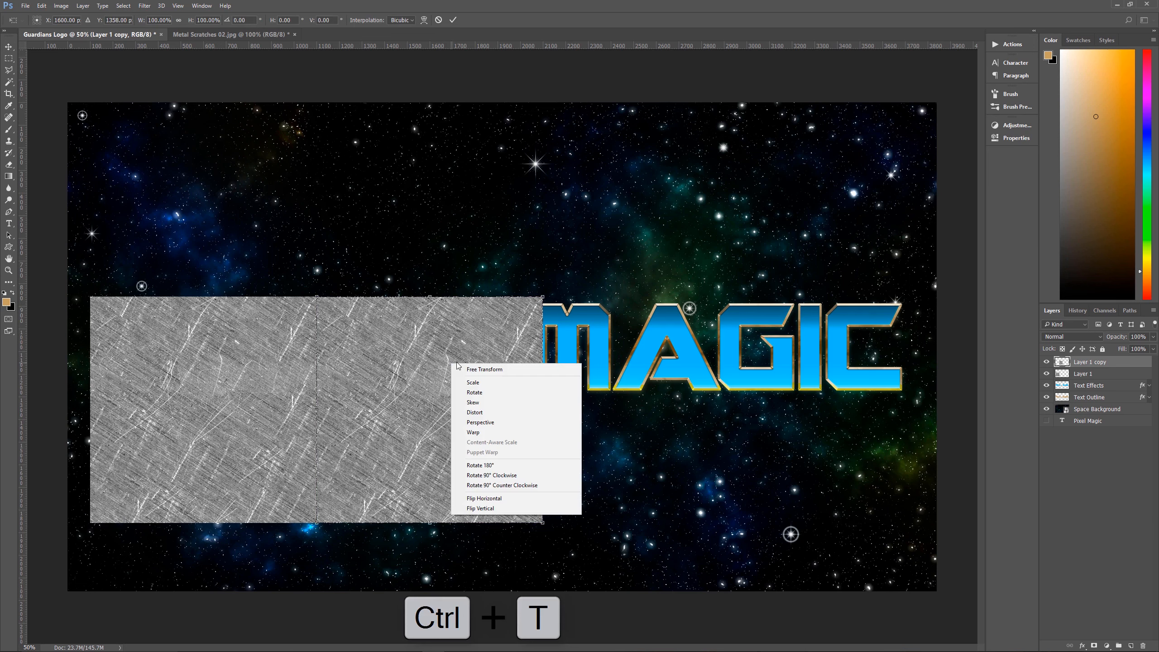
left_click(487, 499)
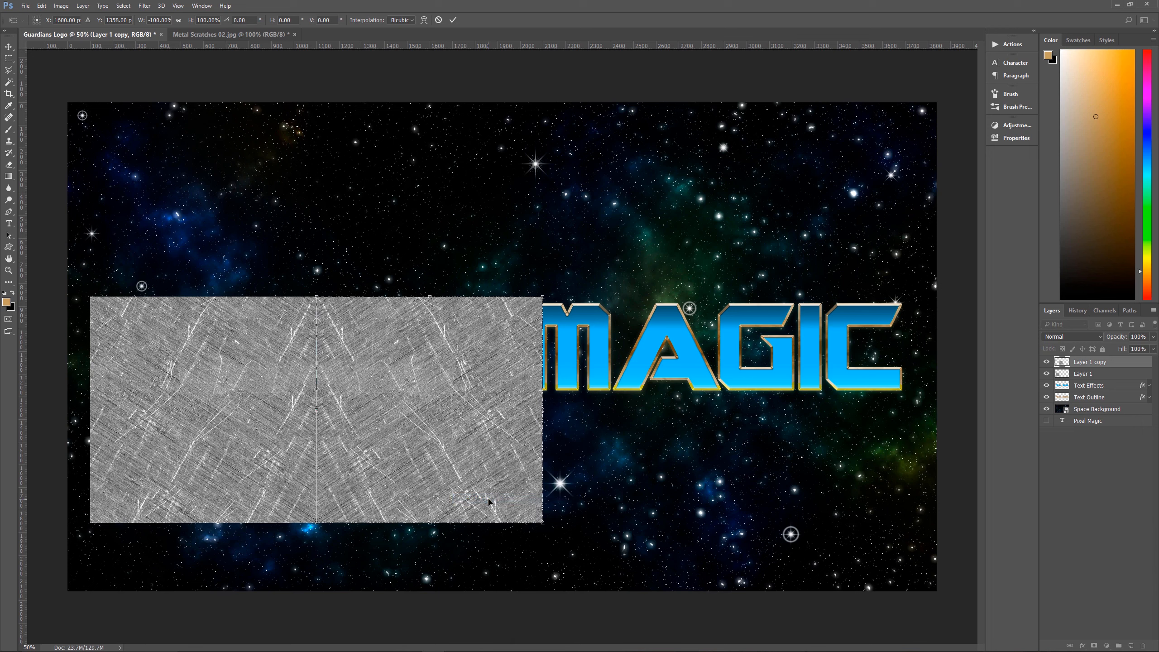
right_click(396, 386)
key("ctrl+z")
key("ctrl+z")
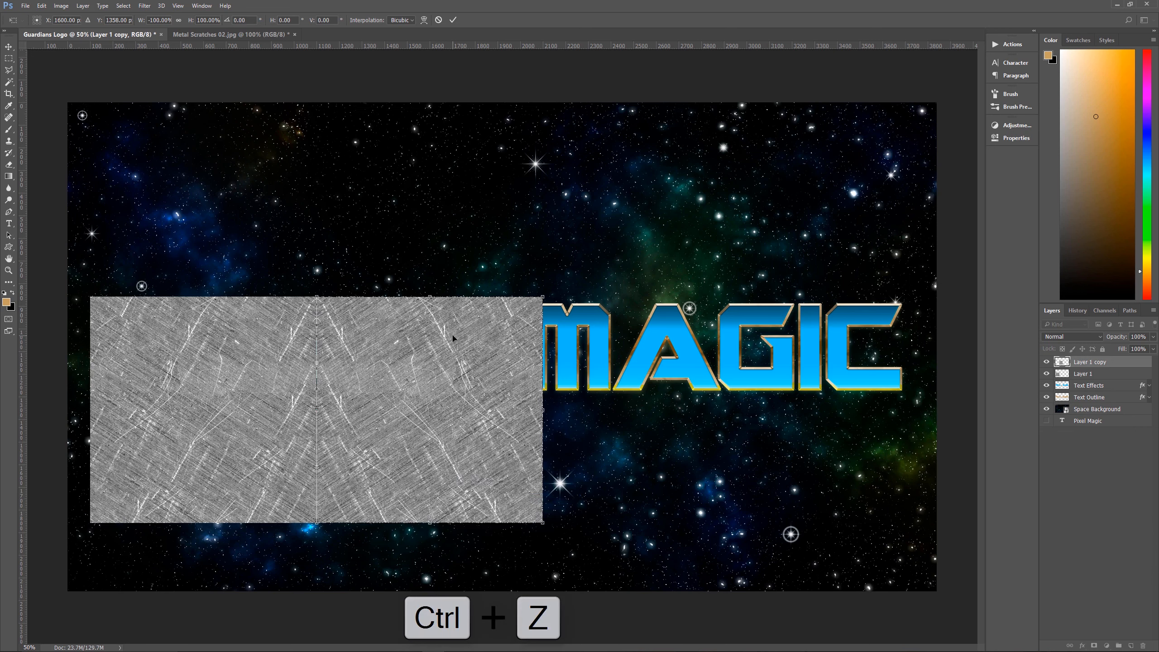
right_click(450, 379)
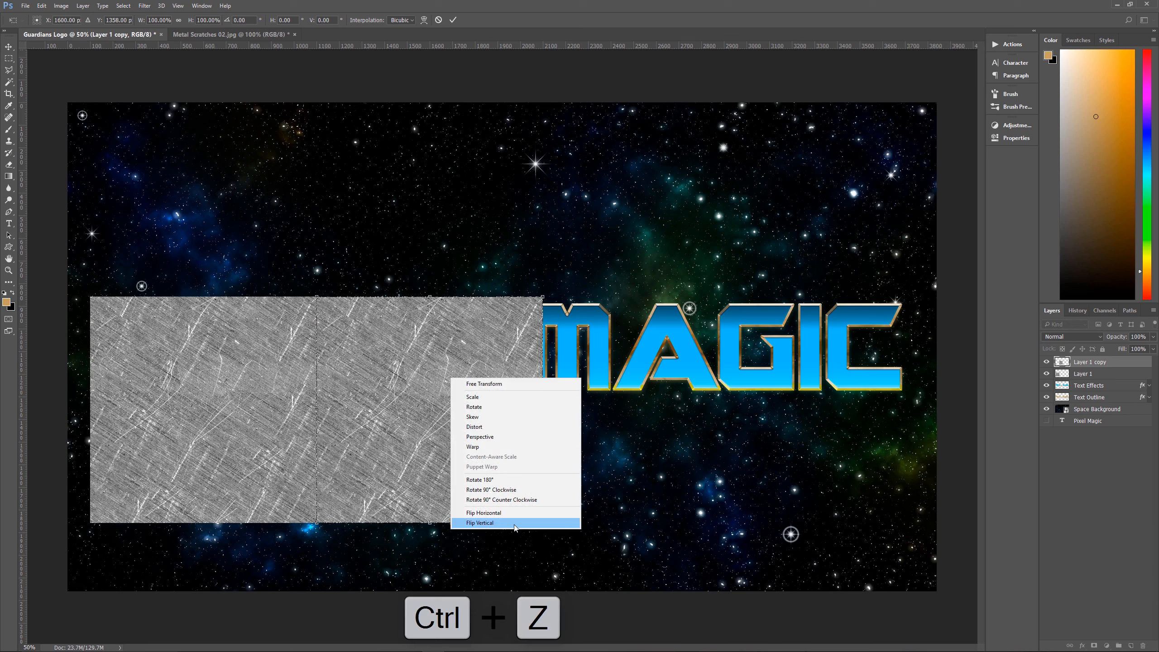
left_click(501, 521)
key("ctrl+z")
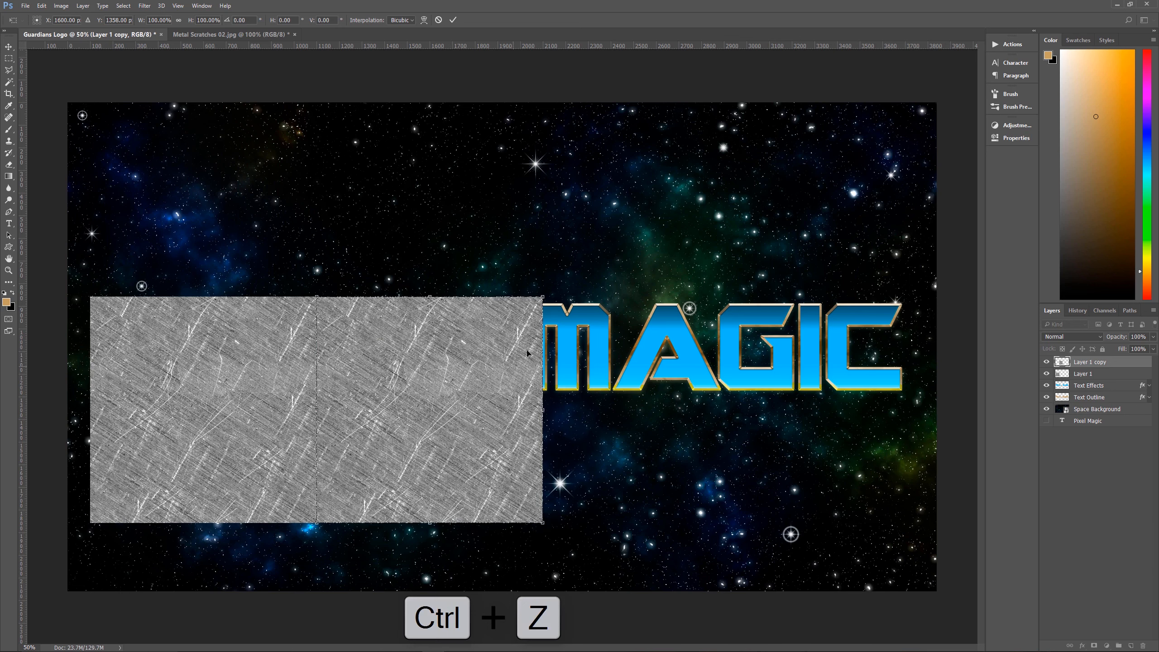
Rotate the copied texture 180° and apply the transform
left_click_drag(557, 281, 383, 469)
key("Return")
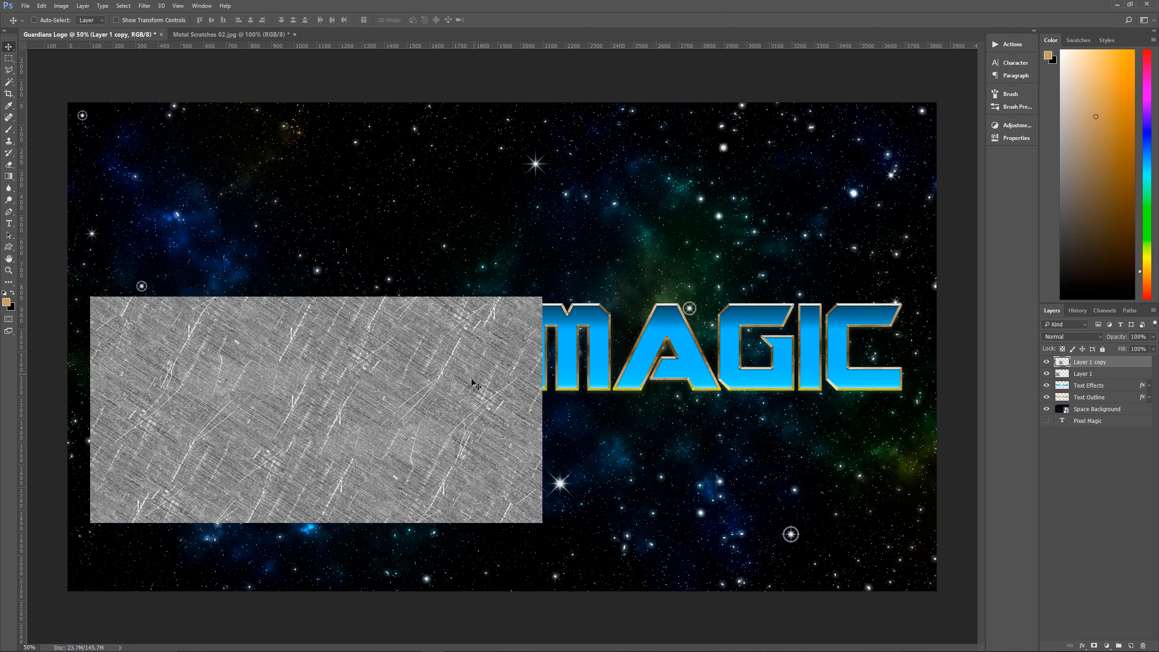
Select both texture layers and duplicate them together flush beside the originals so the texture covers the whole PIXEL MAGIC text
left_click(1101, 373, "shift")
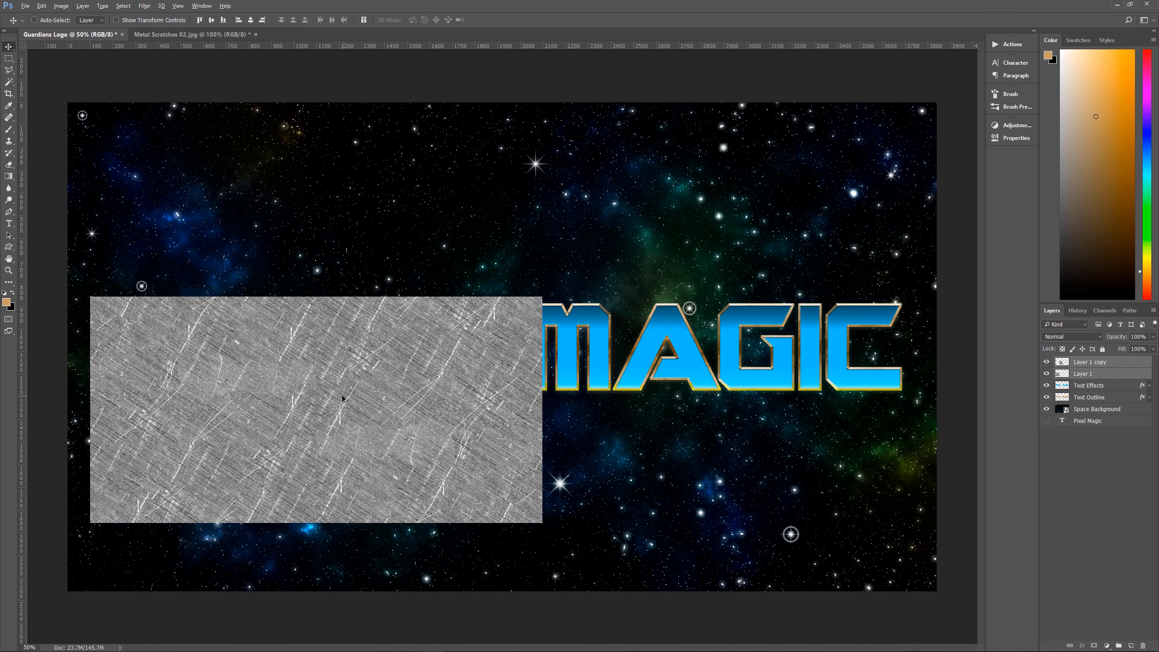
left_click_drag(348, 398, 798, 369)
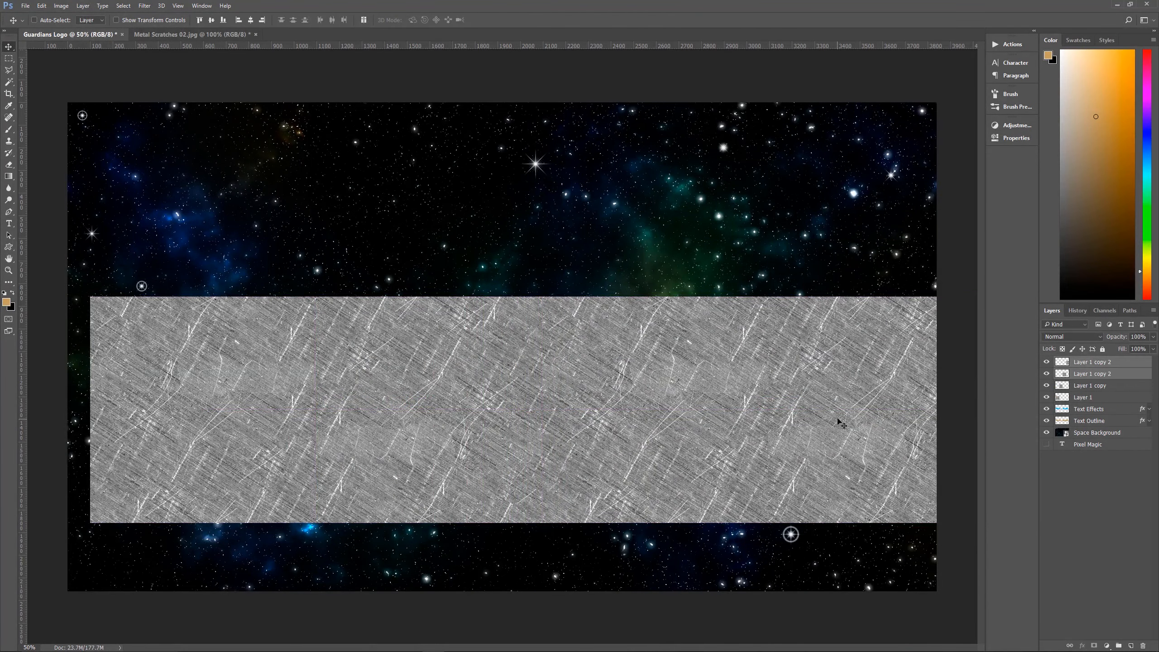
key("ctrl+t")
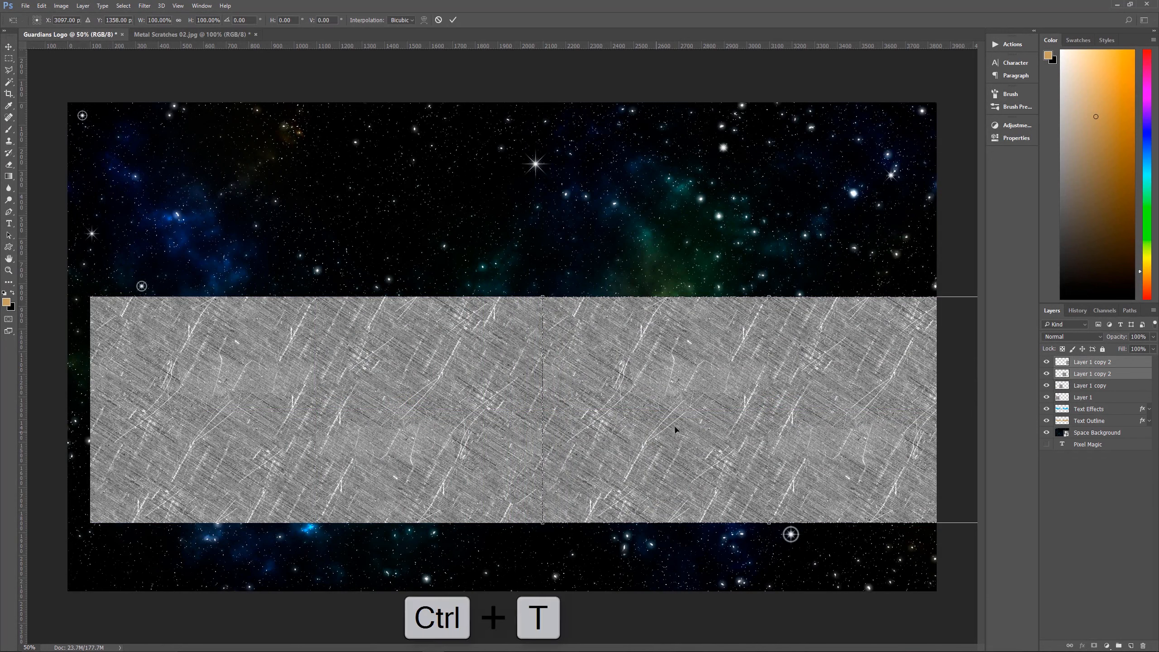
key("Return")
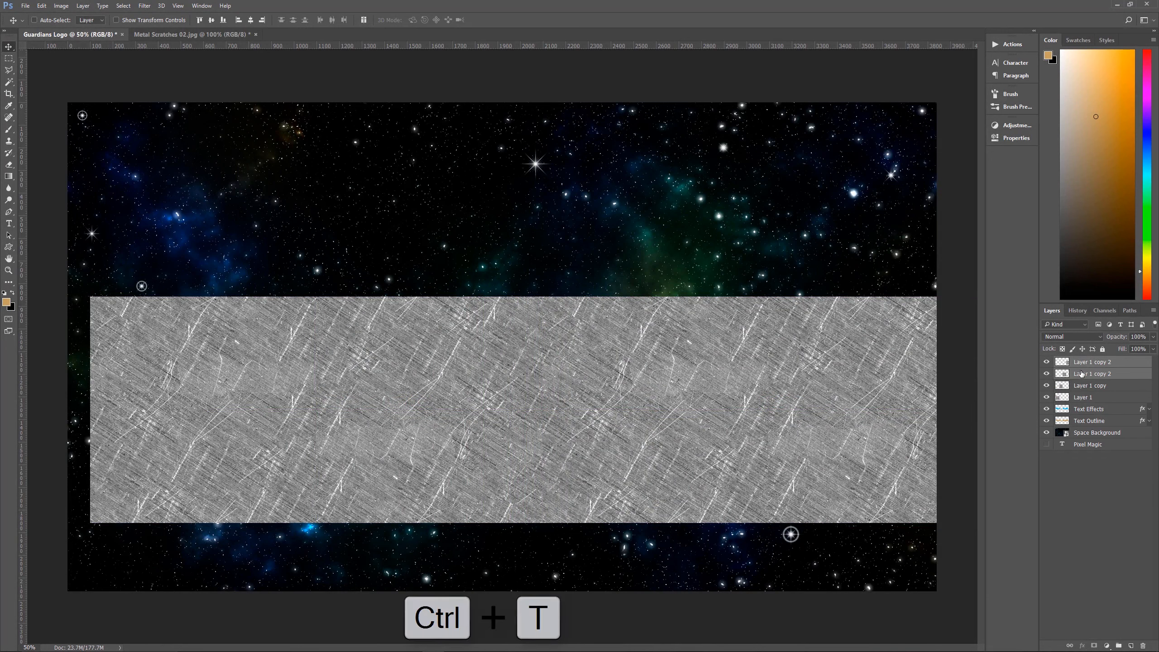
Select all four scratches texture layers and merge them into a single layer
left_click(1081, 374, "ctrl")
left_click(1080, 401, "shift")
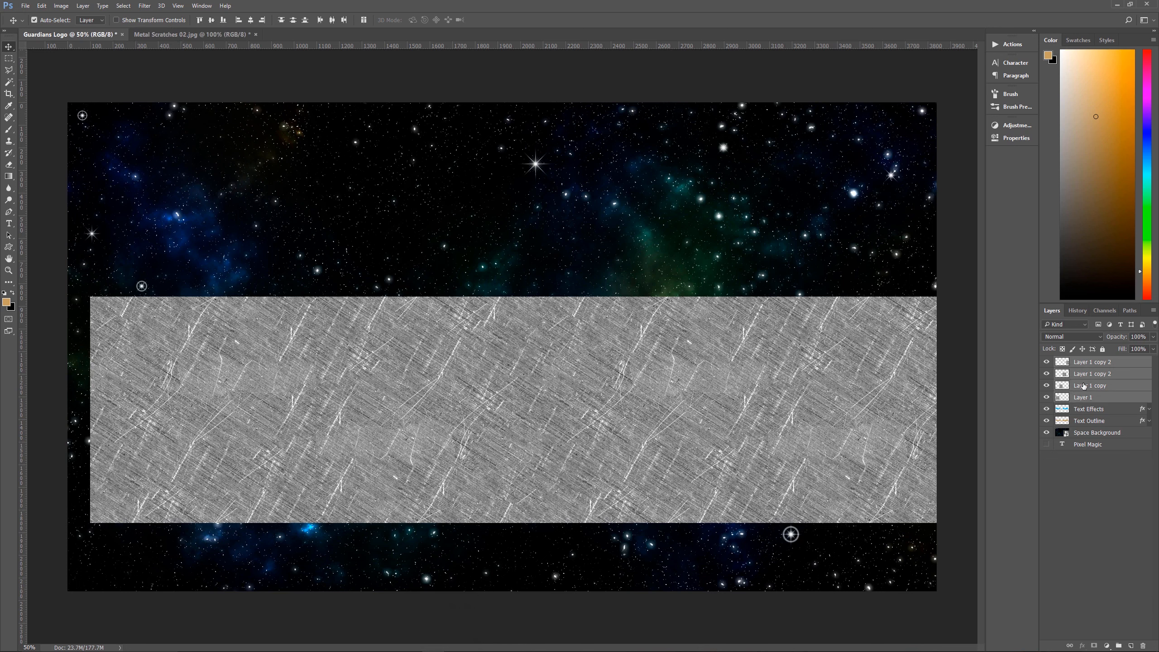
key("ctrl+e")
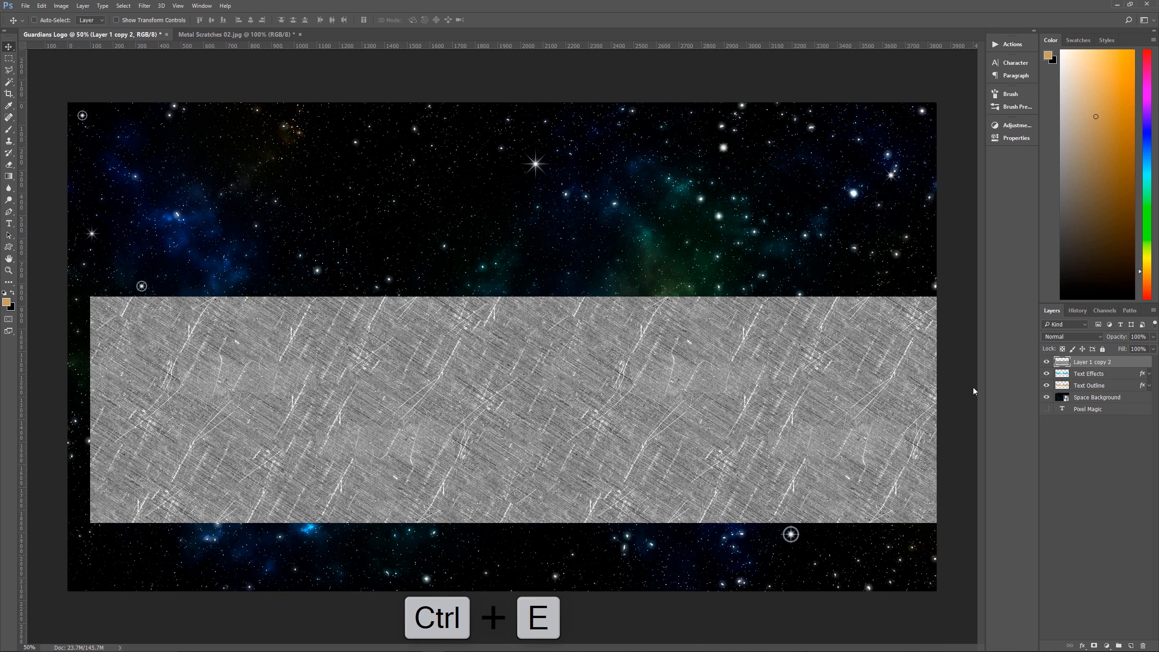
Scale the merged scratches texture to about 90.6% and reposition it so it covers the whole PIXEL MAGIC text
key("ctrl+t")
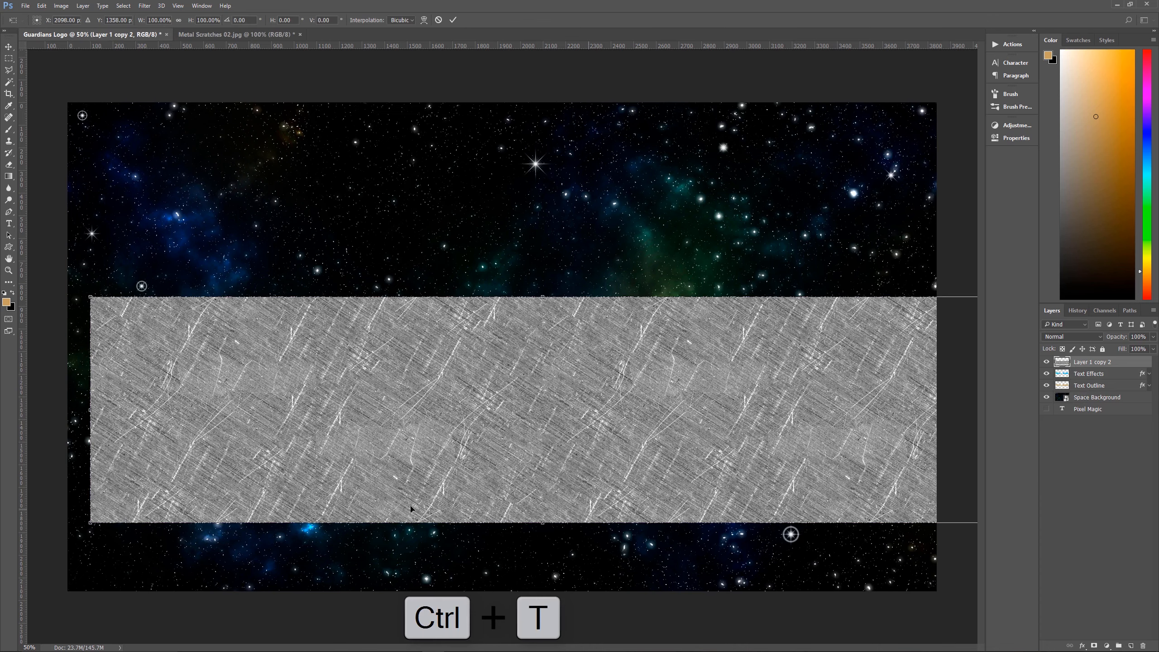
left_click_drag(91, 522, 201, 494)
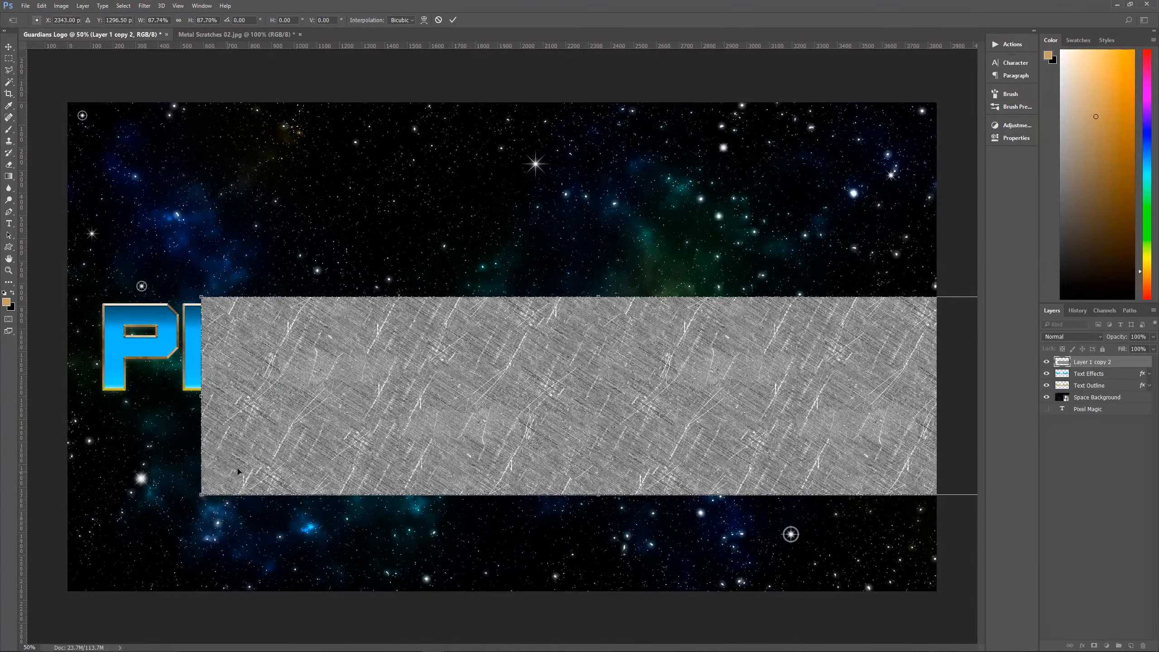
left_click_drag(473, 395, 373, 396)
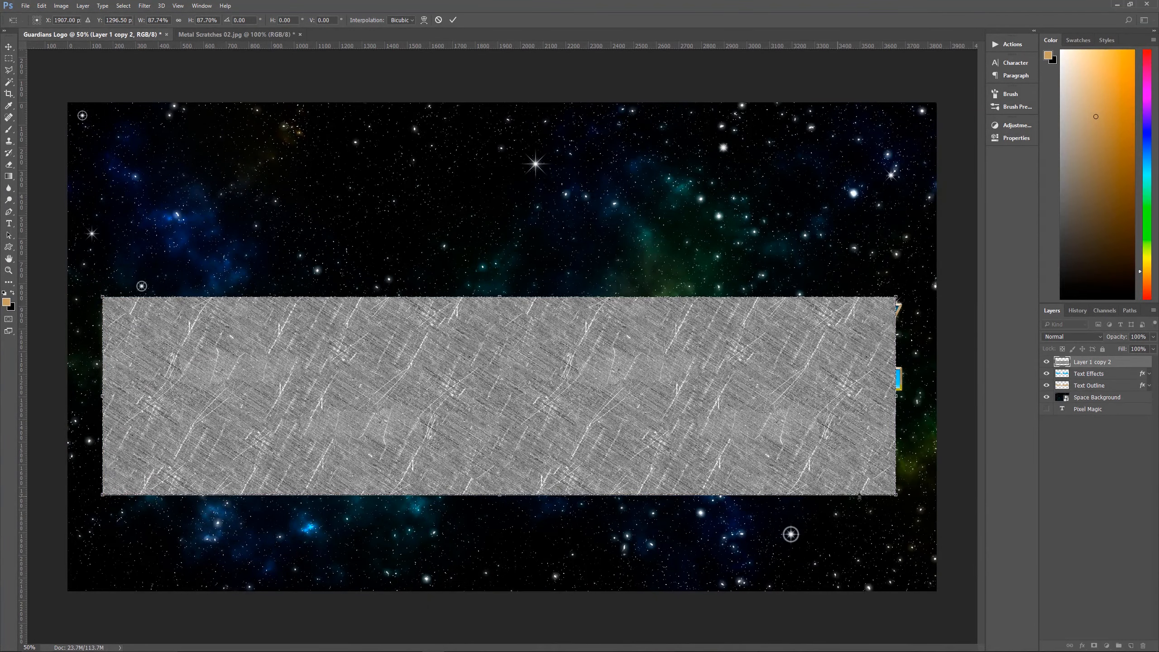
left_click_drag(895, 494, 922, 502)
left_click_drag(699, 439, 696, 436)
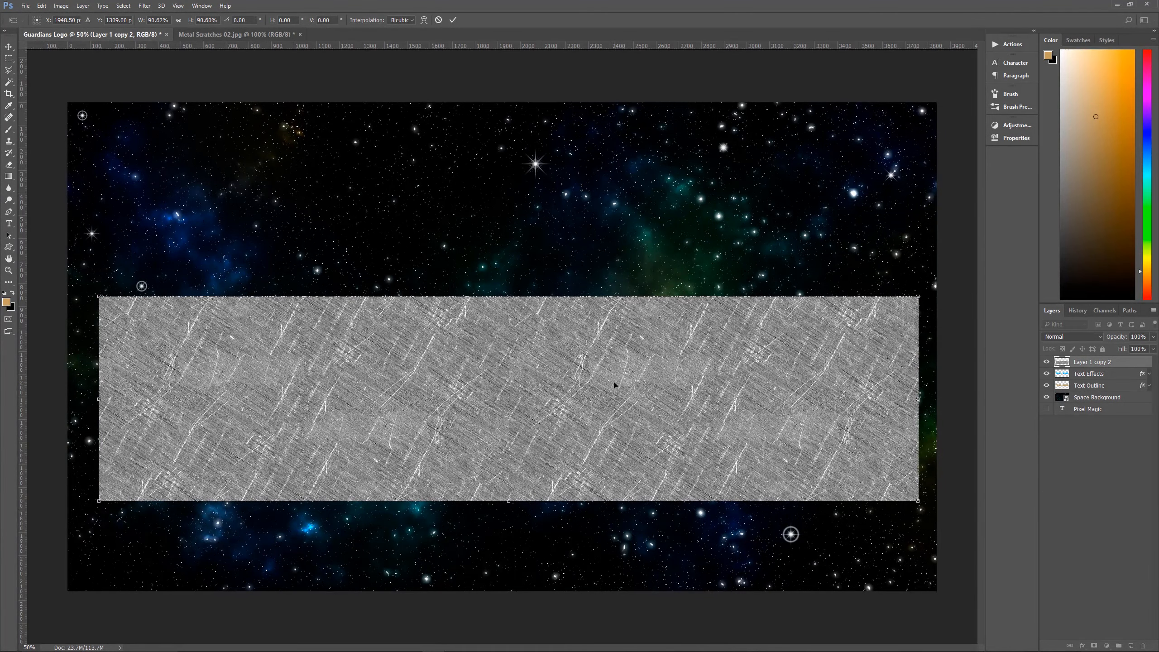
key("Return")
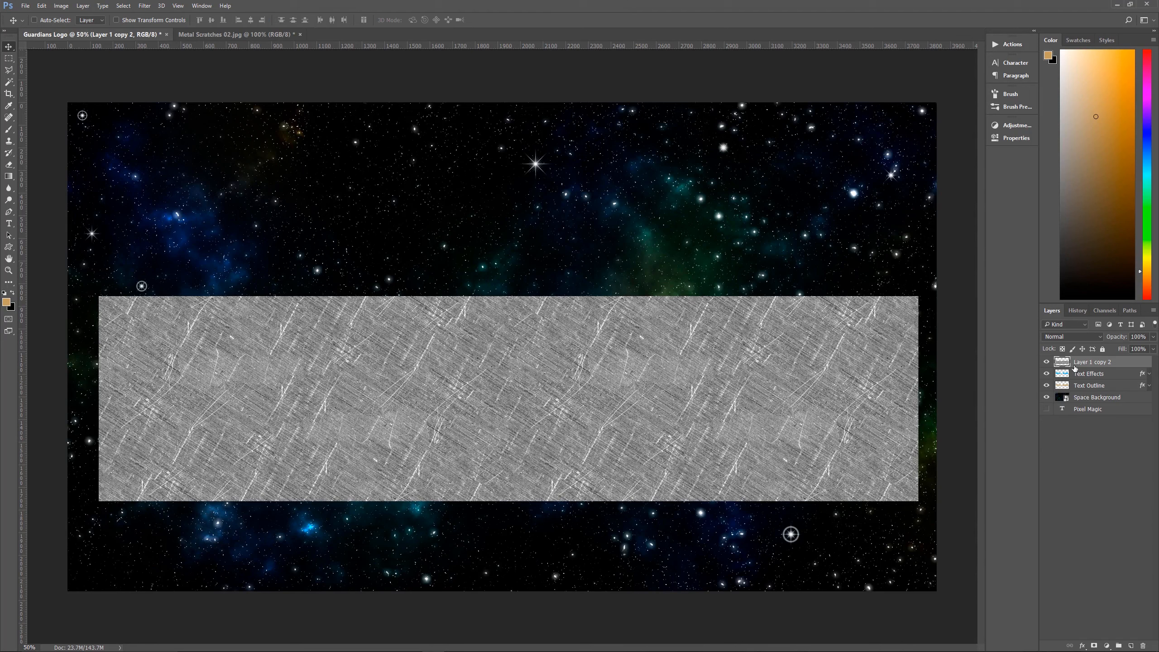
Clip the scratches texture to the Text Effects layer and set its blend mode to Overlay
left_click(1082, 375)
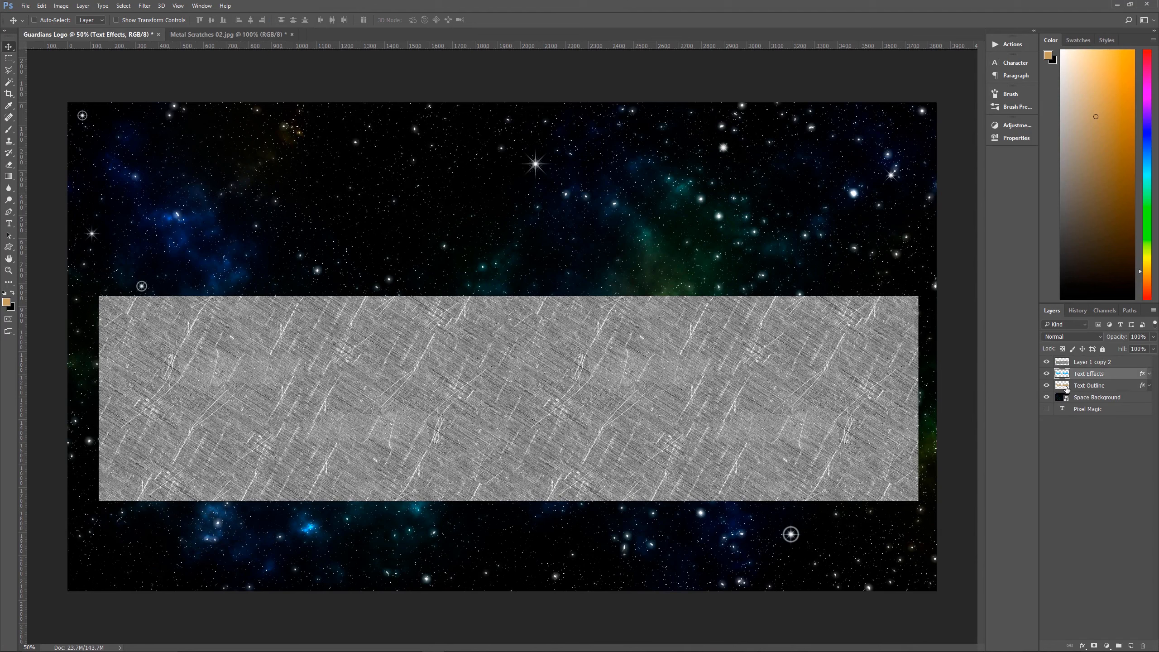
left_click(1089, 366, "alt")
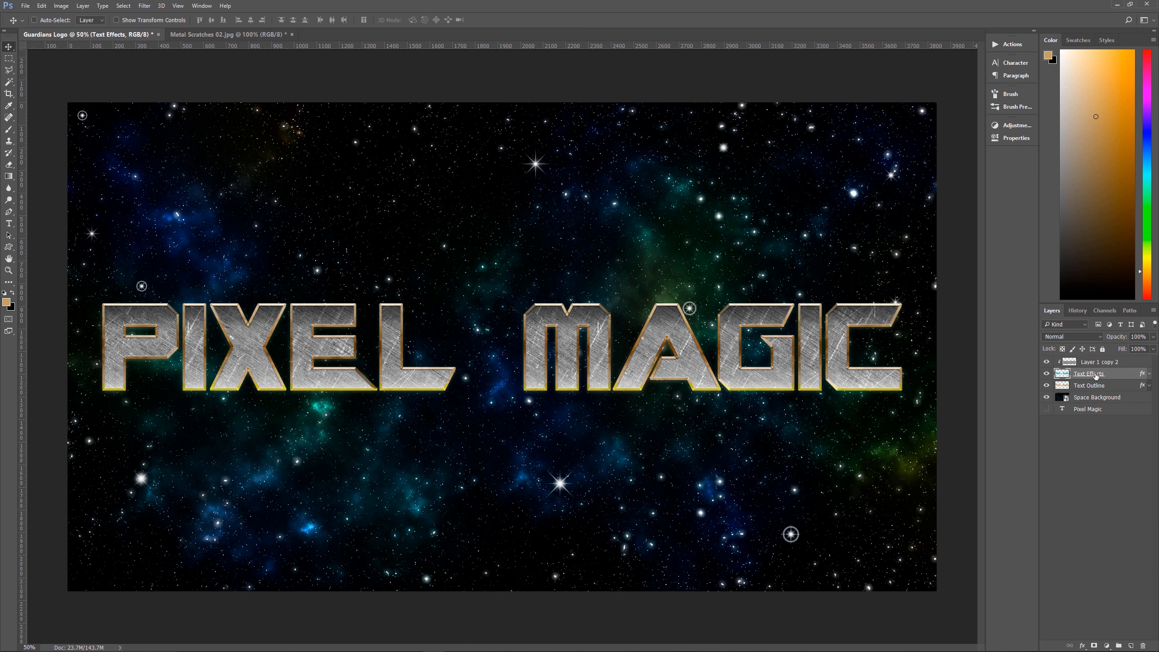
left_click(1117, 366)
left_click(1080, 338)
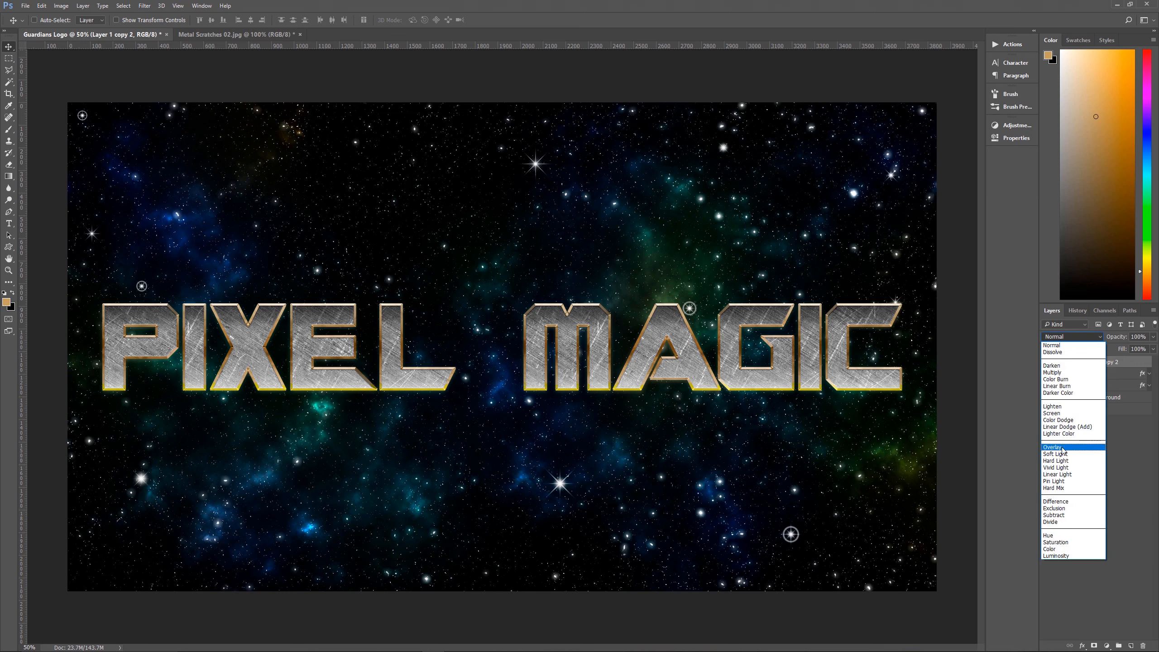
left_click(1063, 447)
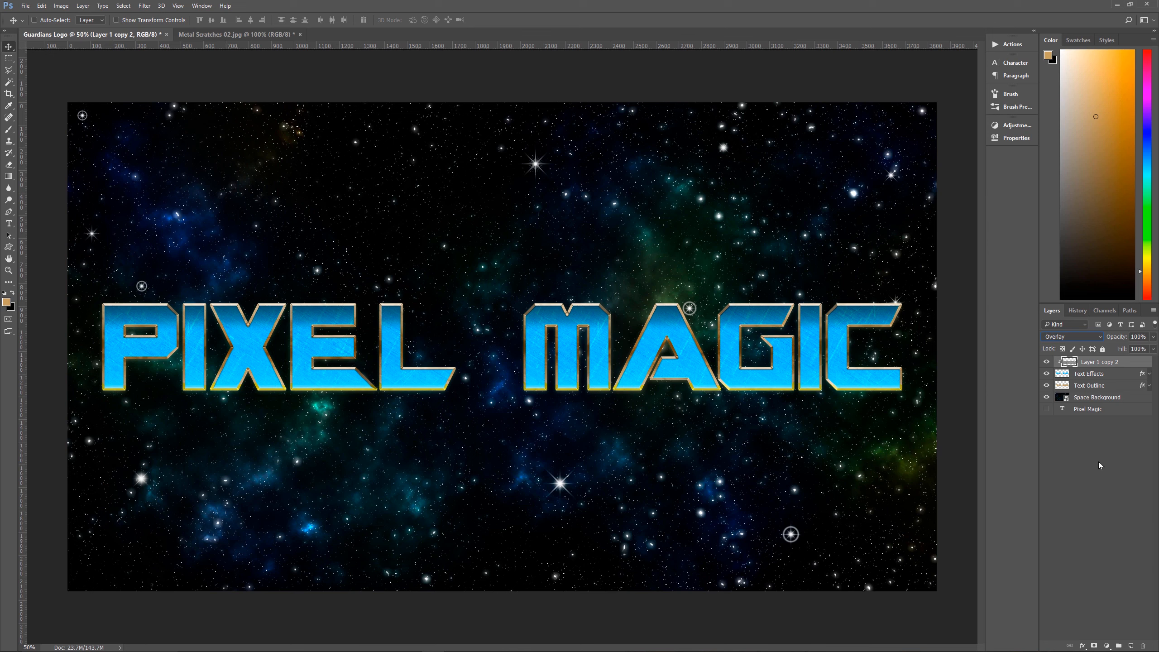
Rename the clipped texture layer as Scratches 1
double_click(1100, 364)
type("Scratches 1")
key("Return")
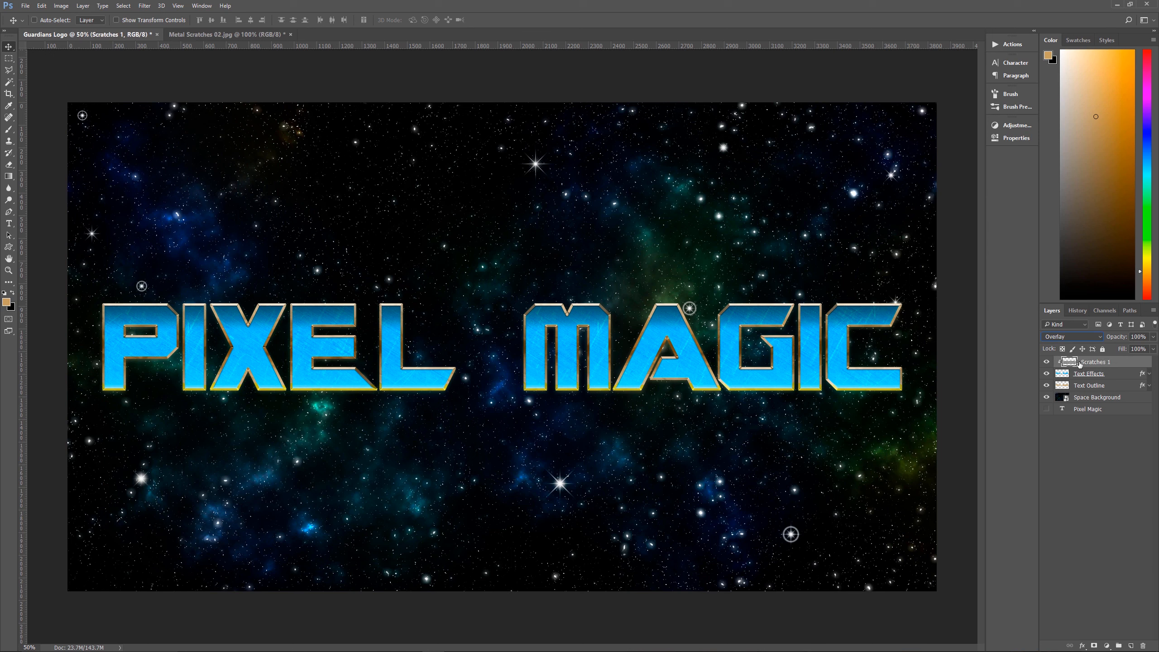
Mask the Scratches 1 layer with an unreversed black-to-white linear gradient that fades the scratches out toward the bottom of the letters
left_click(1094, 645)
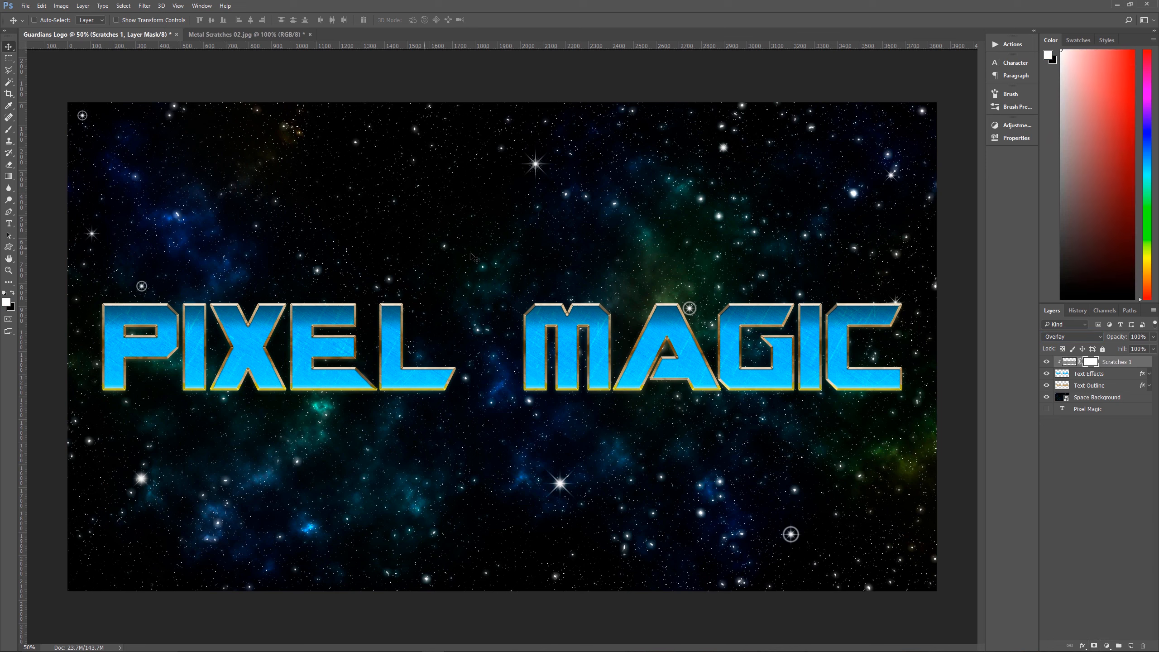
key("g")
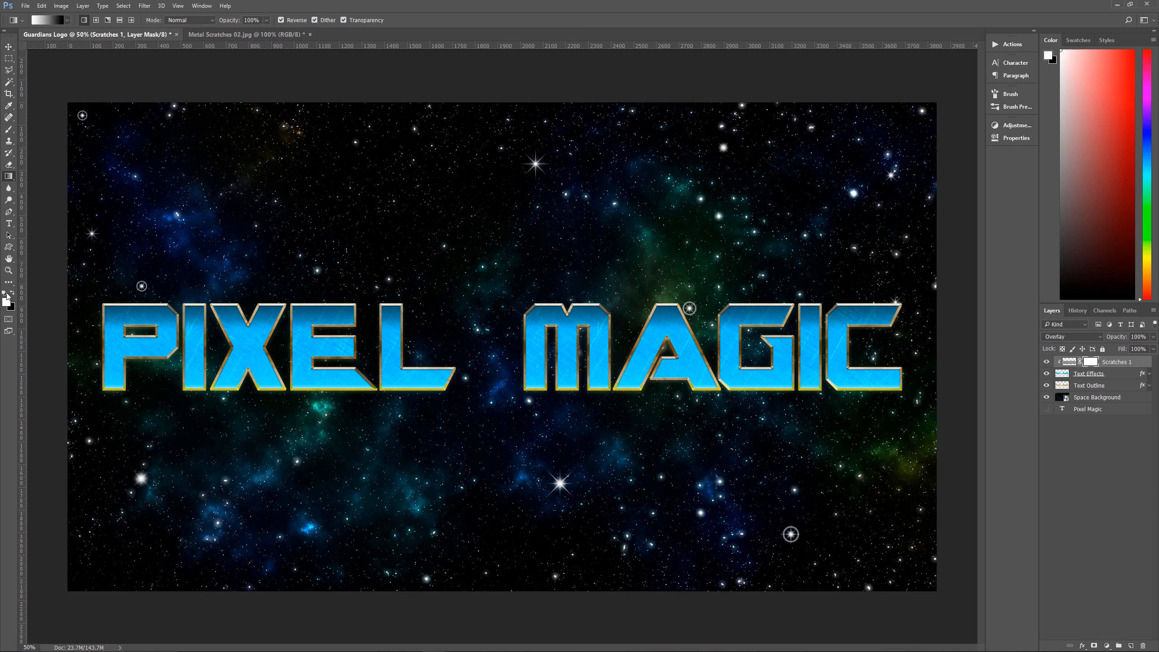
left_click(67, 20)
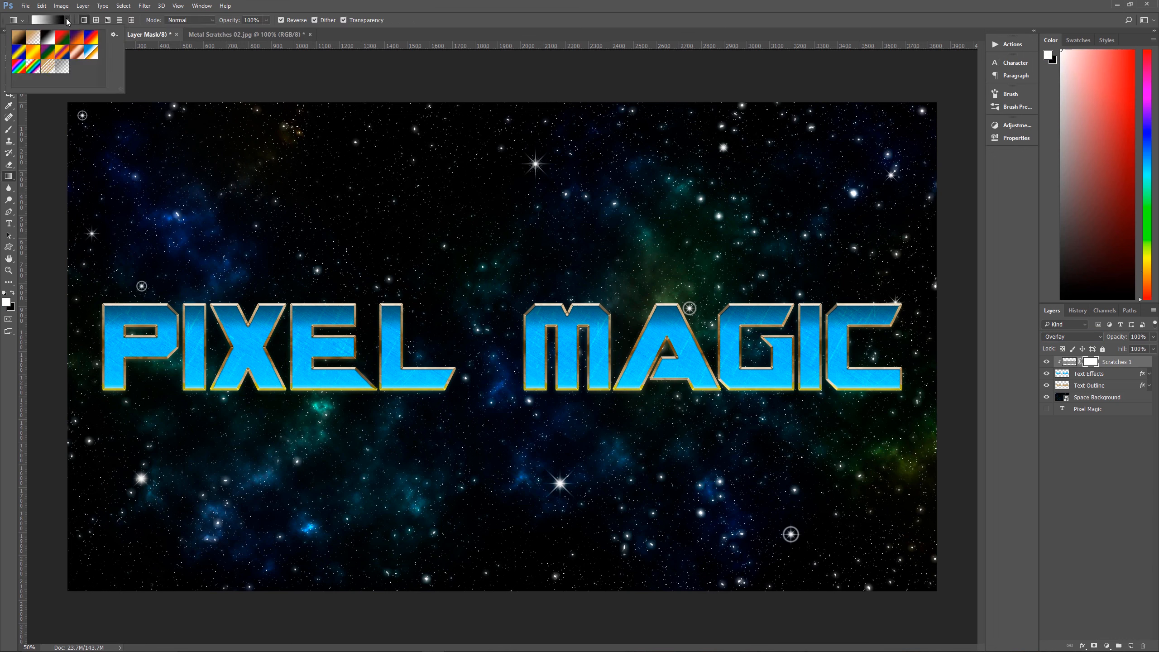
left_click(47, 37)
left_click(332, 4)
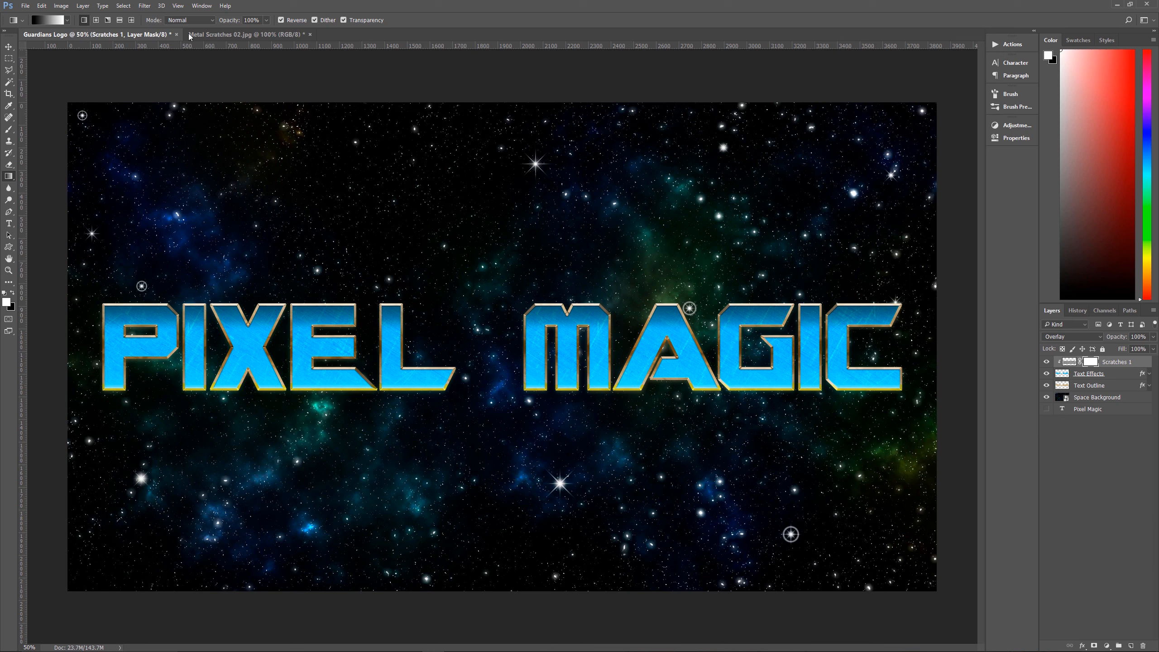
left_click(282, 20)
left_click_drag(567, 344, 567, 346)
left_click_drag(571, 389, 570, 350)
left_click_drag(571, 369, 571, 351)
Duplicate the Scratches 1 layer with its mask and rename the copy as Scratches 2
scroll(581, 348, "up", 5)
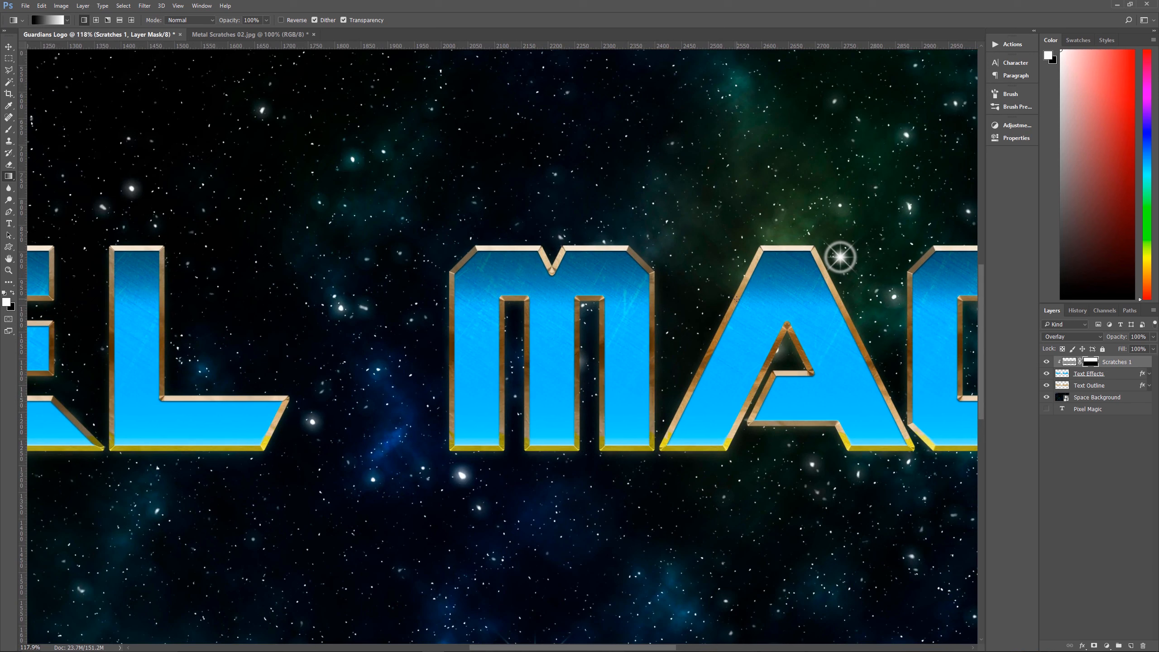
left_click_drag(1114, 361, 1133, 647)
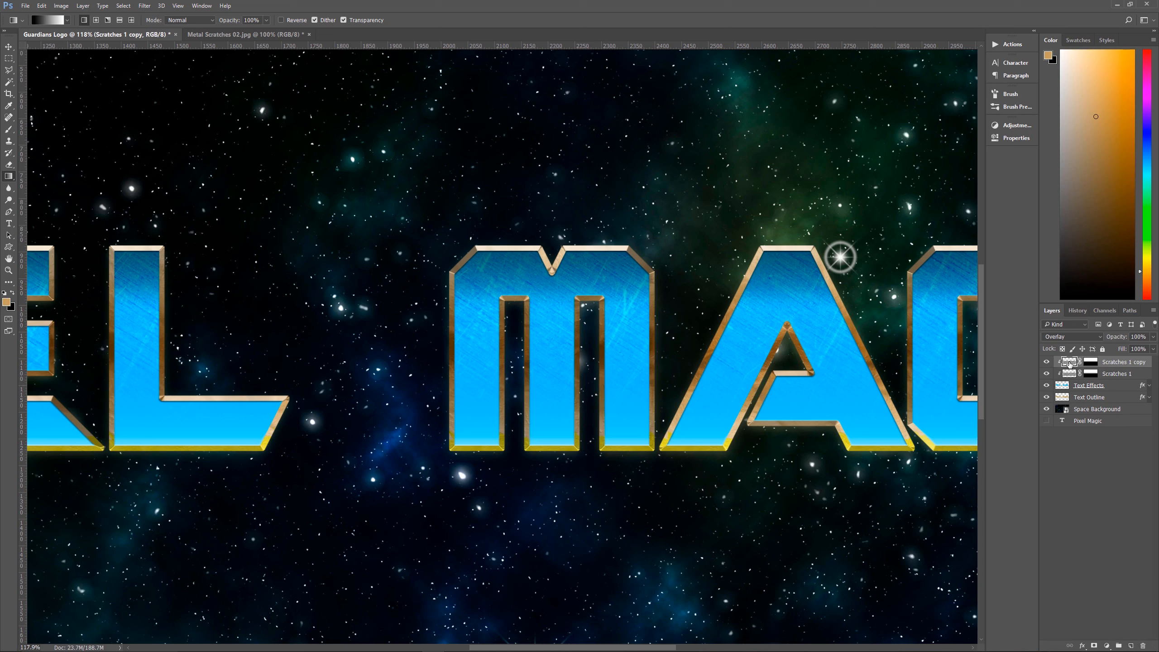
double_click(1132, 362)
left_click_drag(1128, 363, 1150, 363)
type("2")
key("Return")
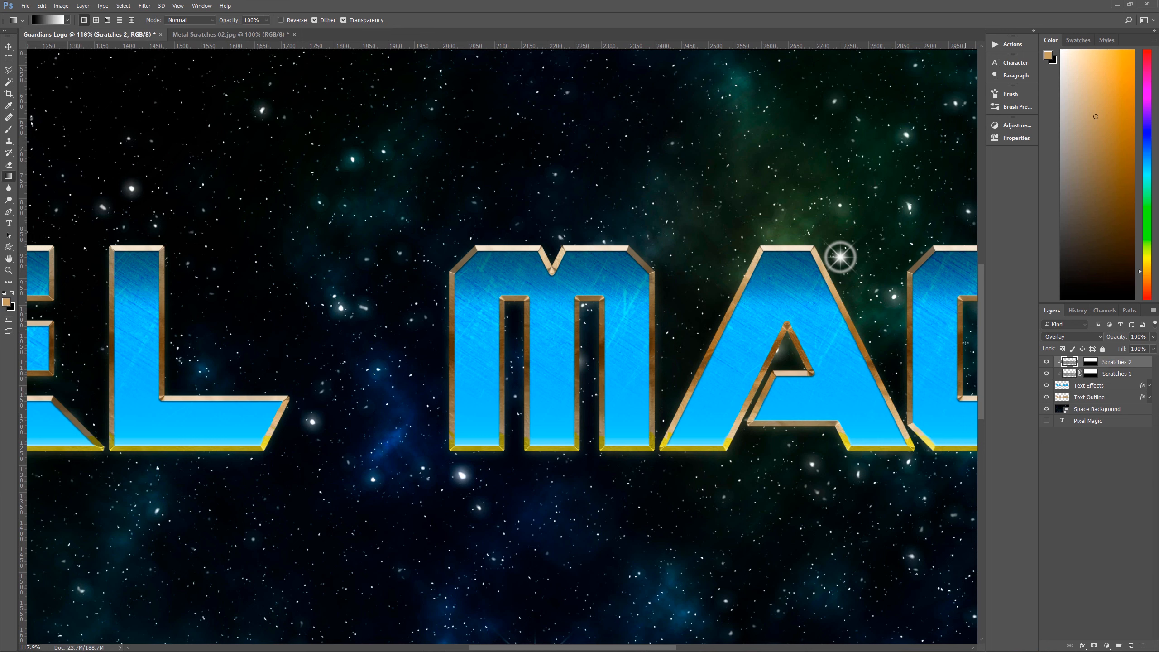
Flip the Scratches 2 texture vertically, leaving its layer mask as it is, and apply the transform
key("ctrl+t")
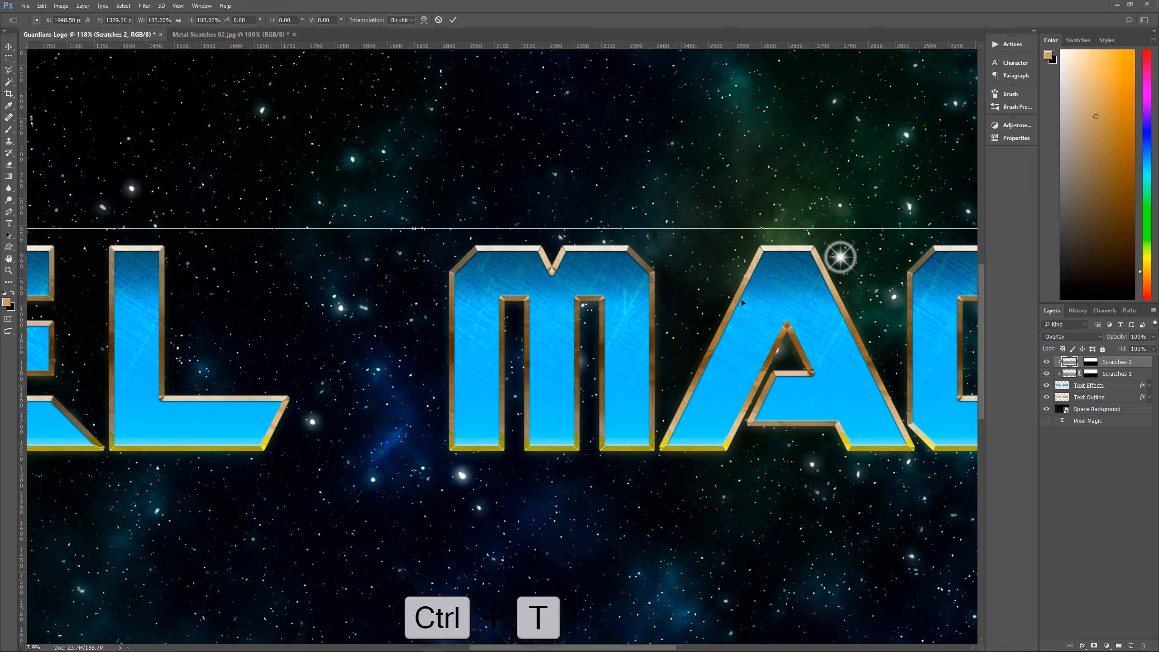
right_click(757, 302)
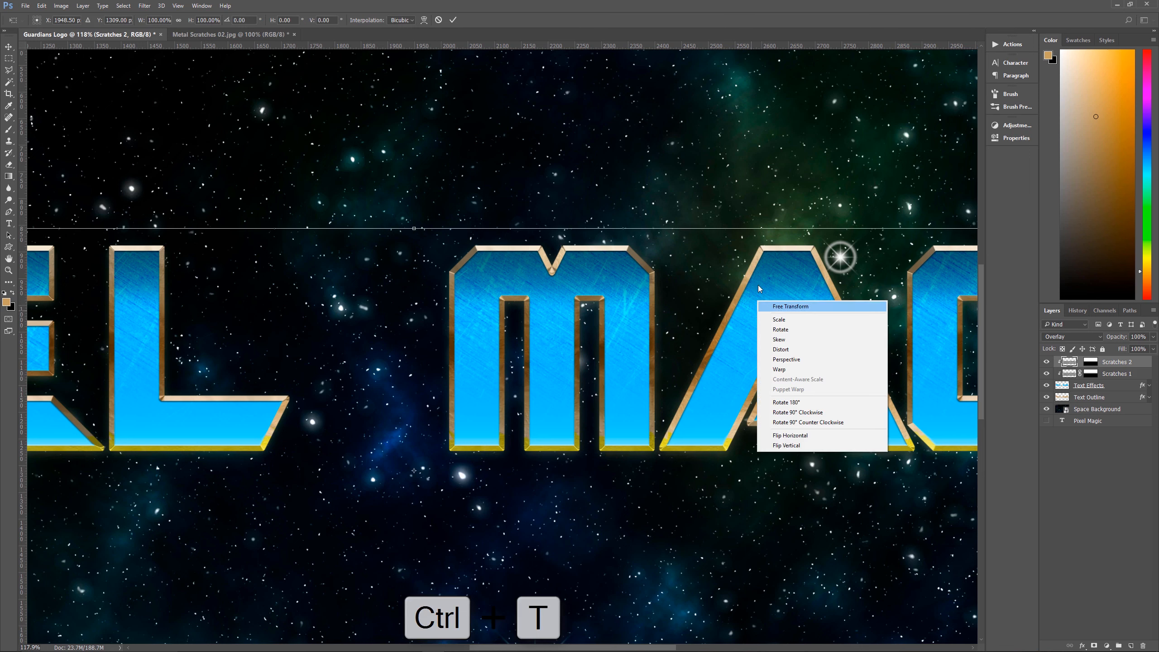
left_click(788, 446)
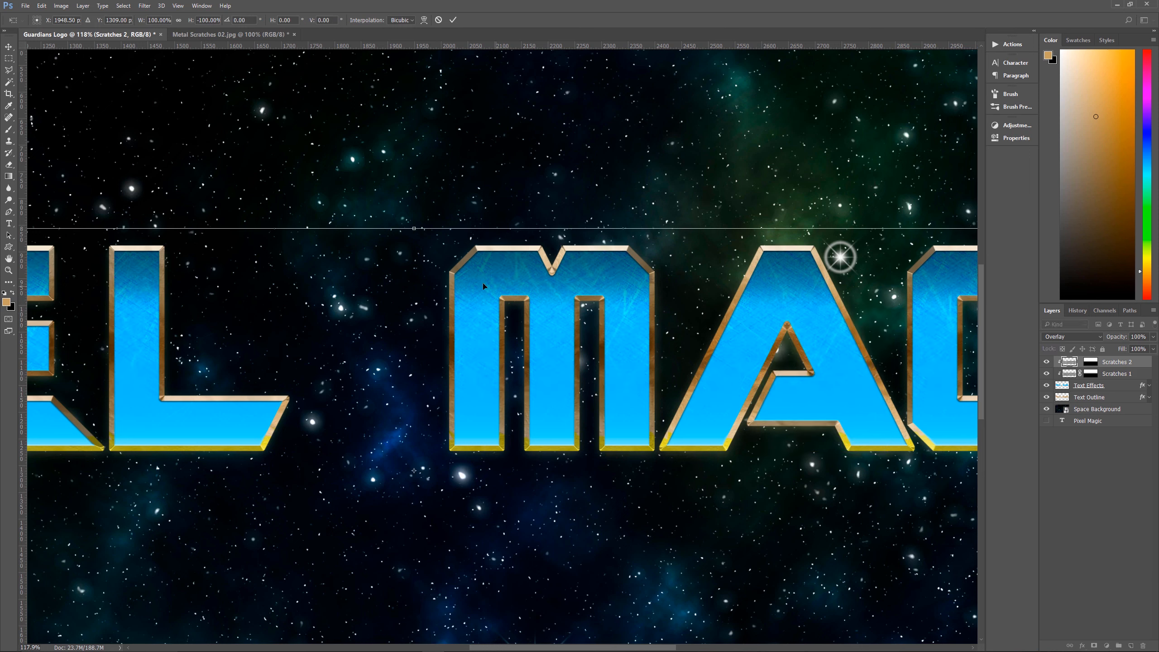
key("Return")
key("g")
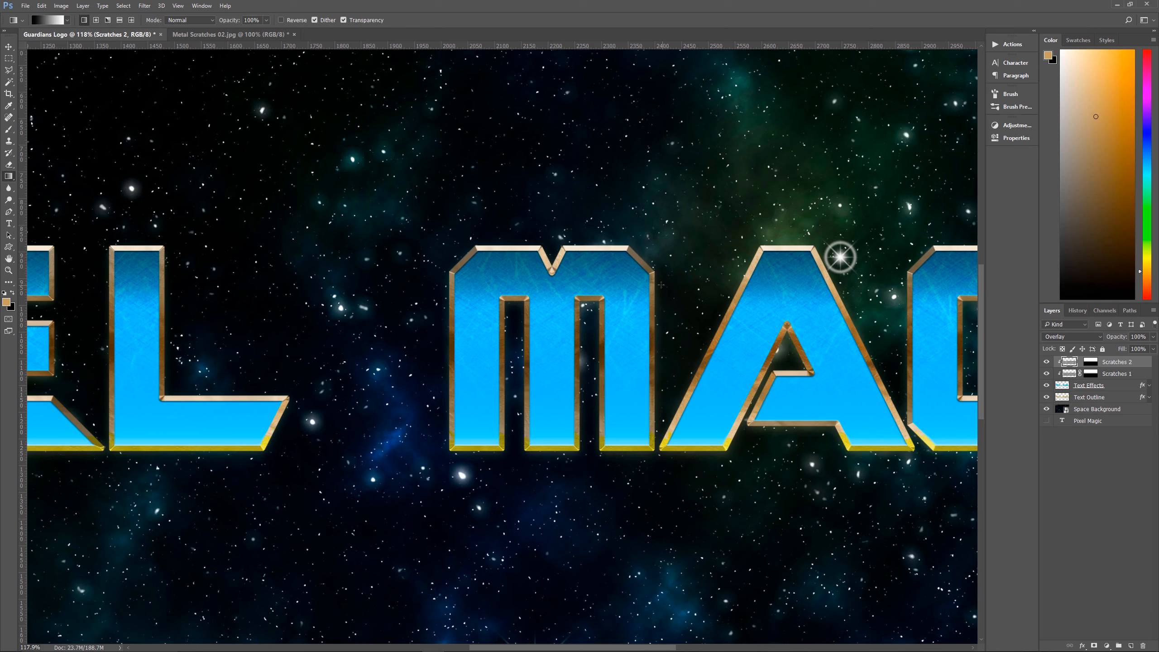
key("ctrl+0")
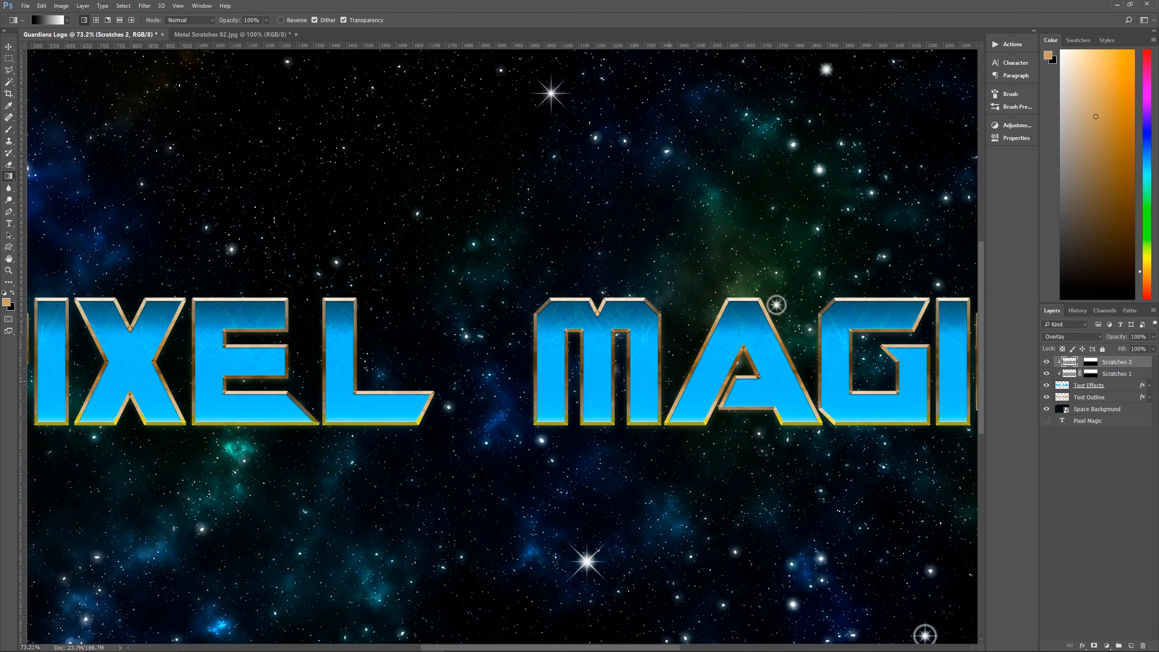